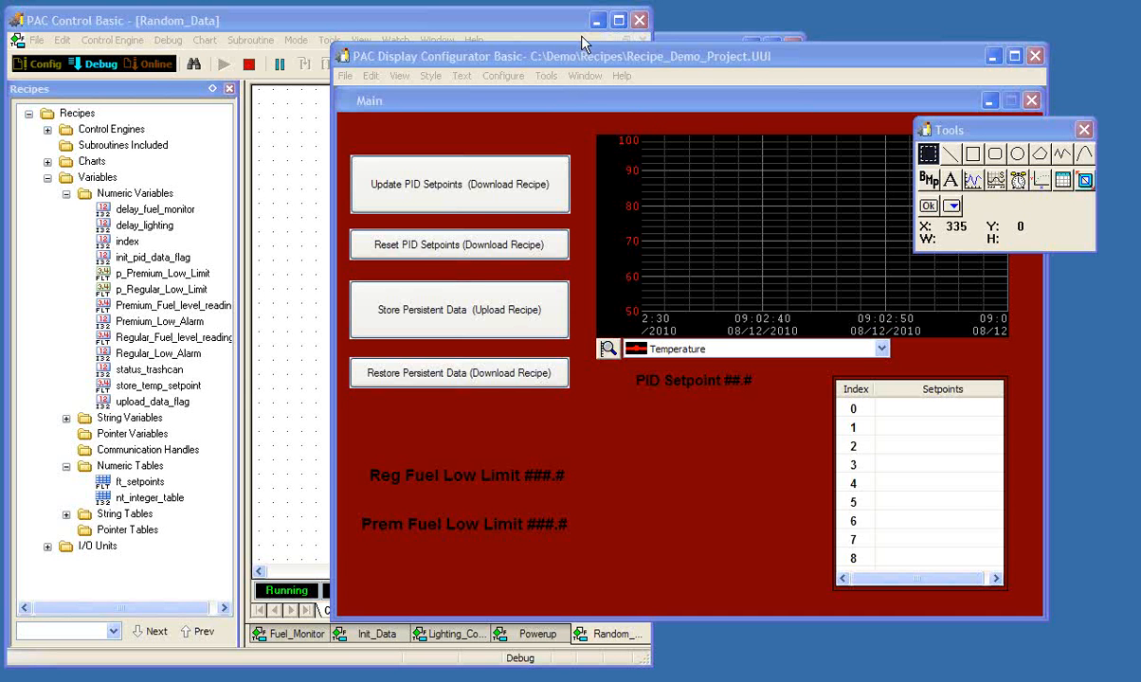
- Start creating a download recipe file using the Recipes.idb strategy and the PAC S Controller control engine
{"action": "left_click_drag", "start_coordinate": [578, 60], "coordinate": [552, 53]}
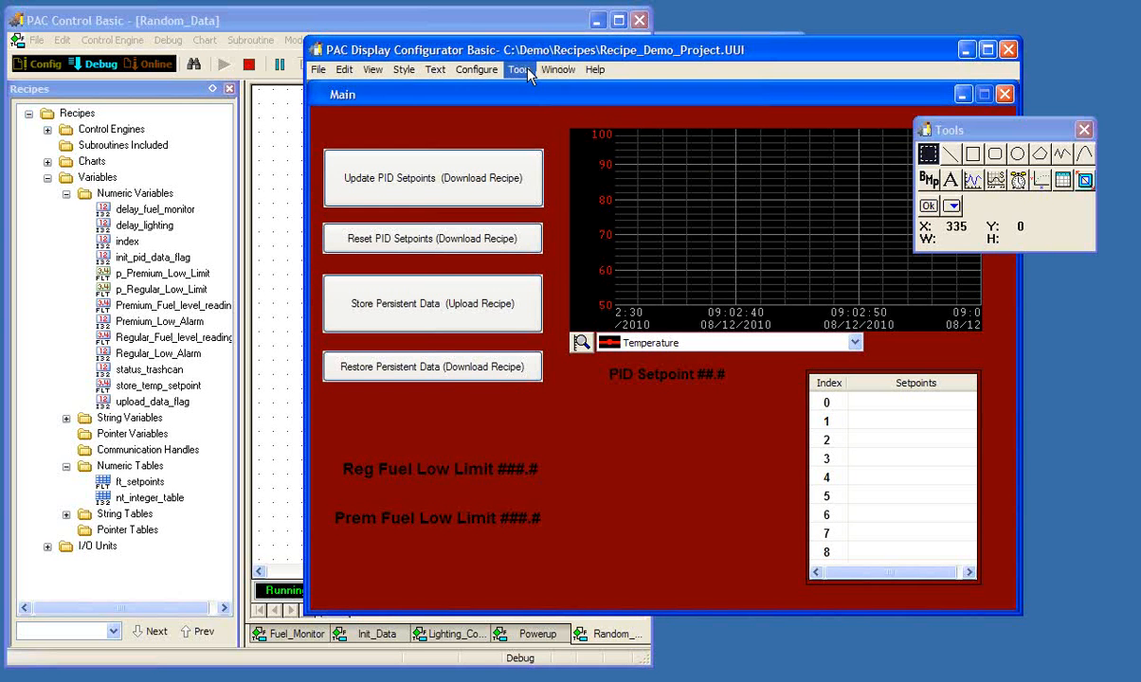
{"action": "left_click", "coordinate": [519, 69]}
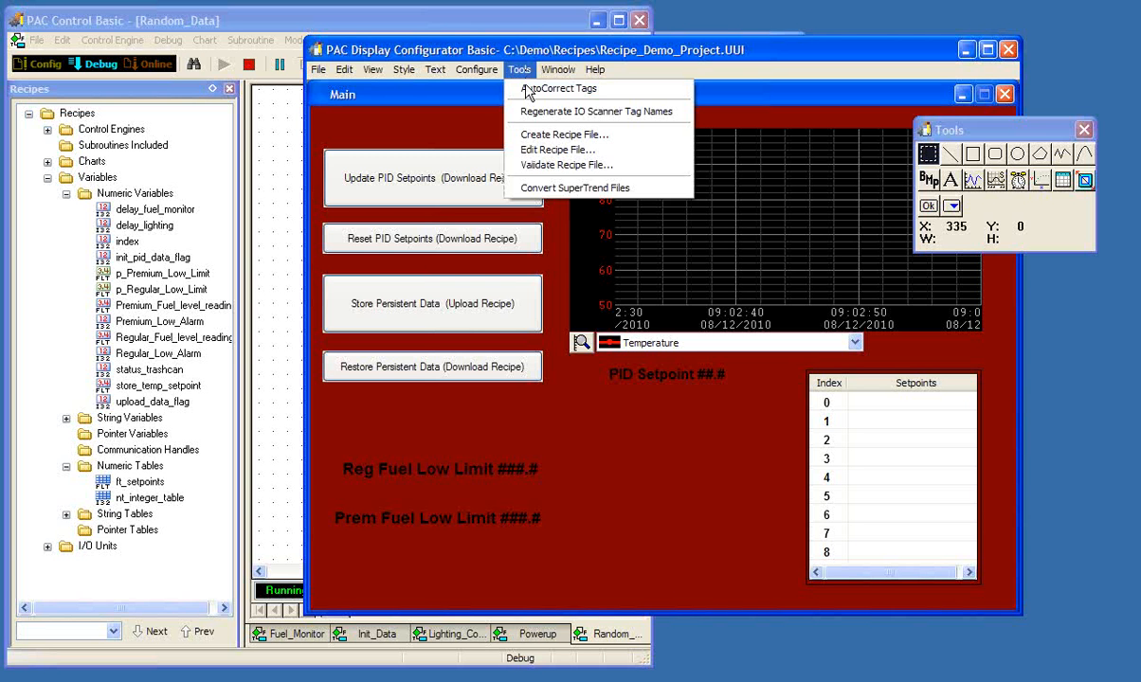
{"action": "left_click", "coordinate": [528, 136]}
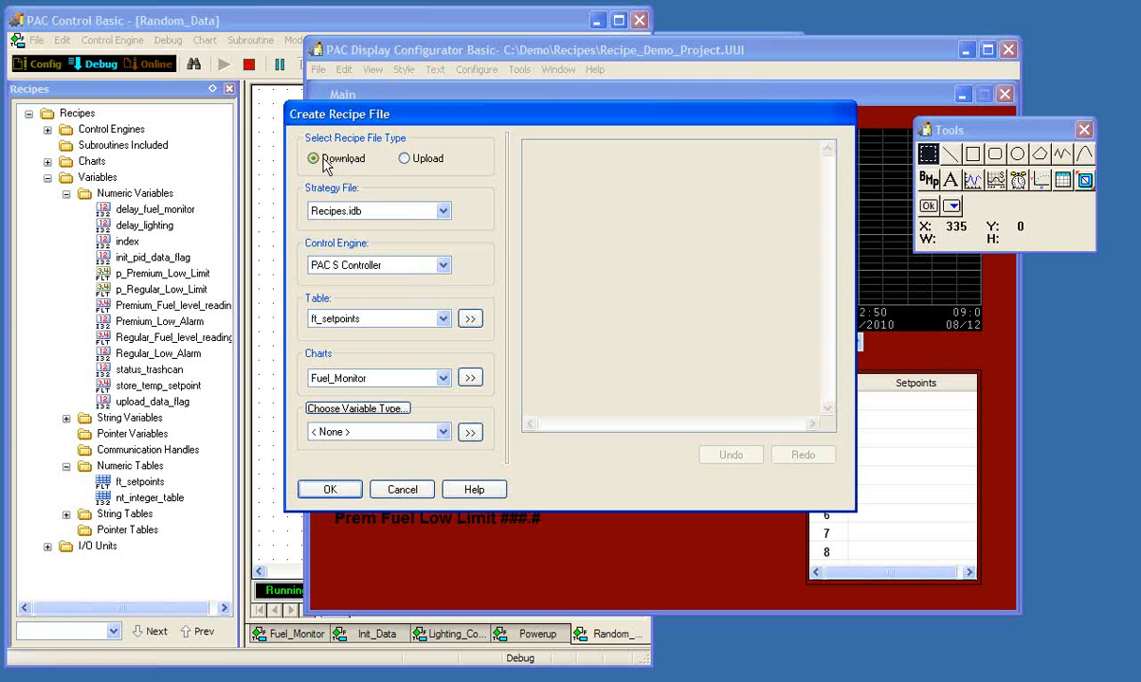
{"action": "left_click", "coordinate": [443, 212]}
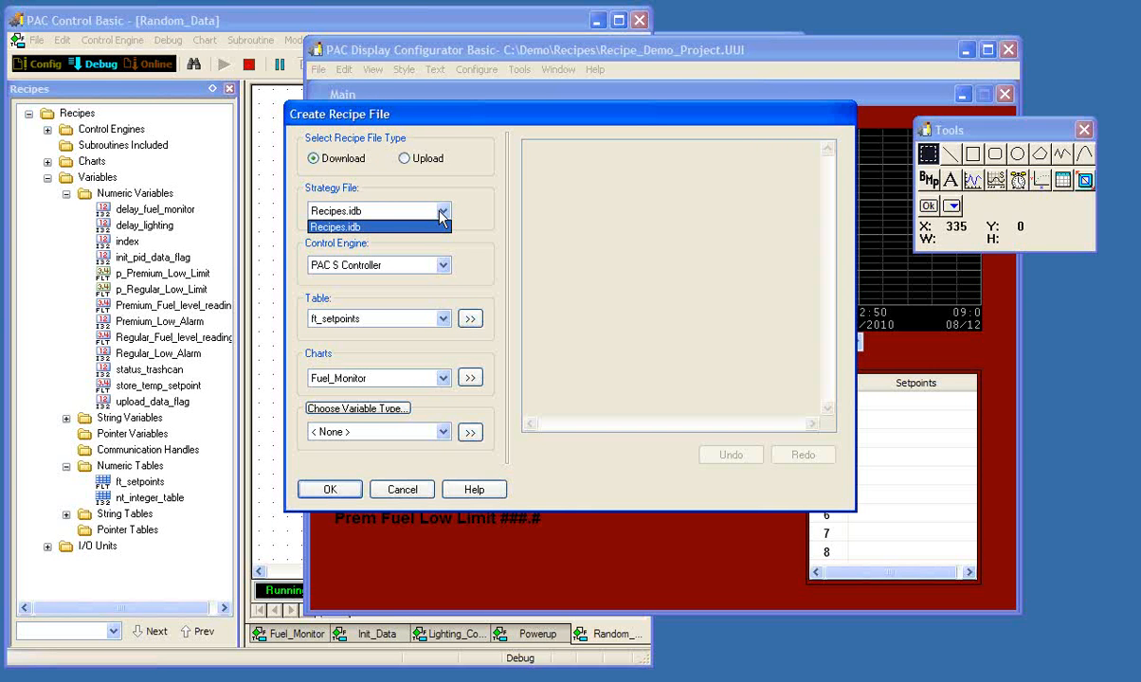
{"action": "left_click", "coordinate": [438, 216]}
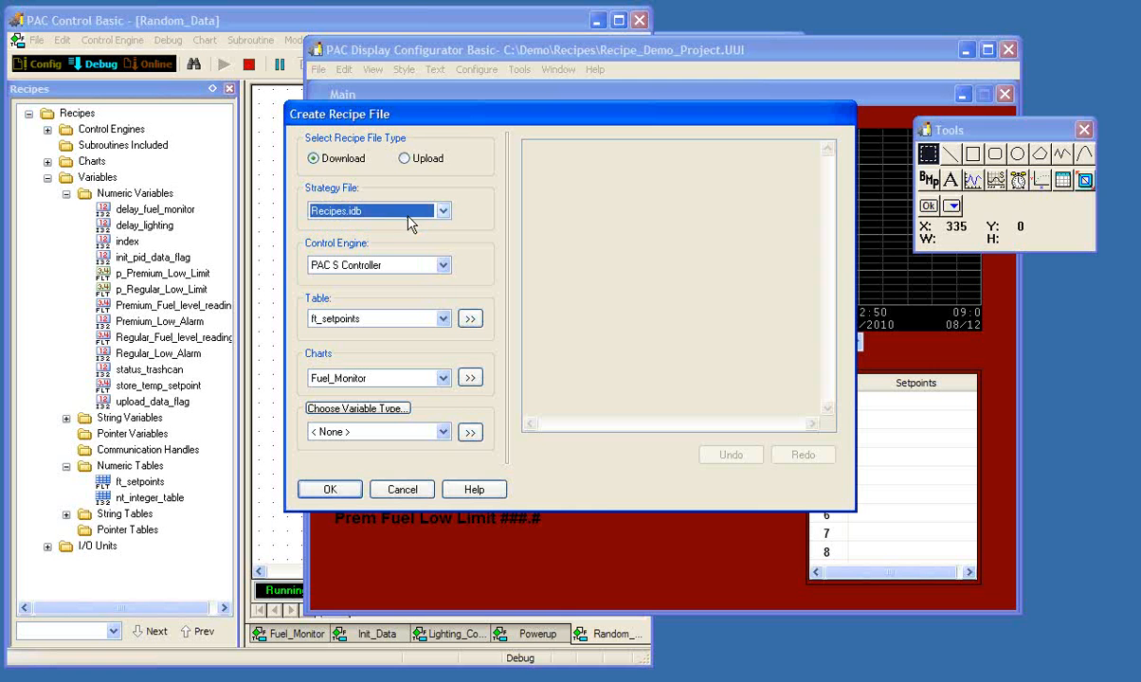
{"action": "left_click", "coordinate": [445, 266]}
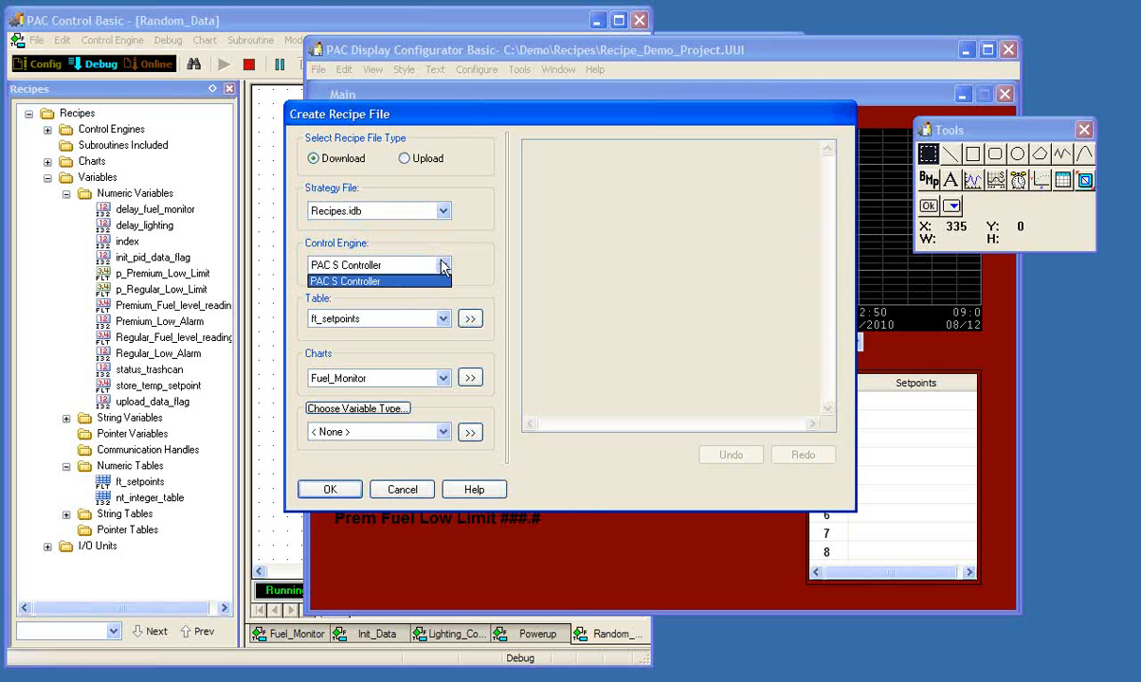
{"action": "left_click", "coordinate": [444, 266]}
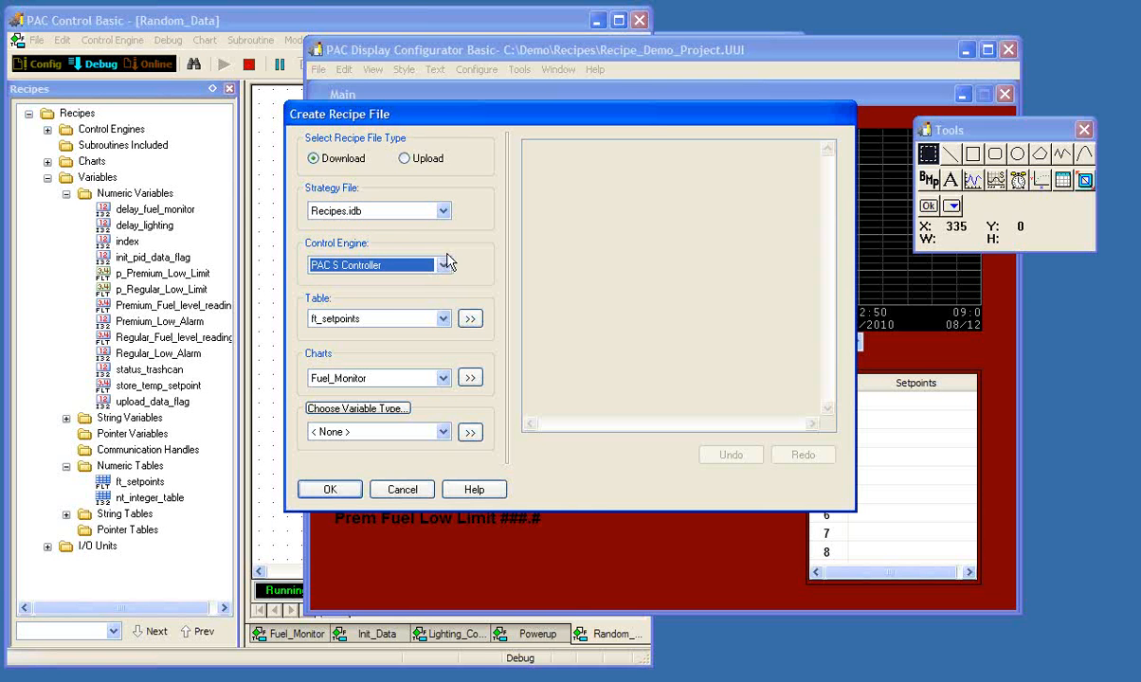
- Open the recipe data entry for the ft_setpoints table and comment index 0 as "Not used"
{"action": "left_click", "coordinate": [443, 320]}
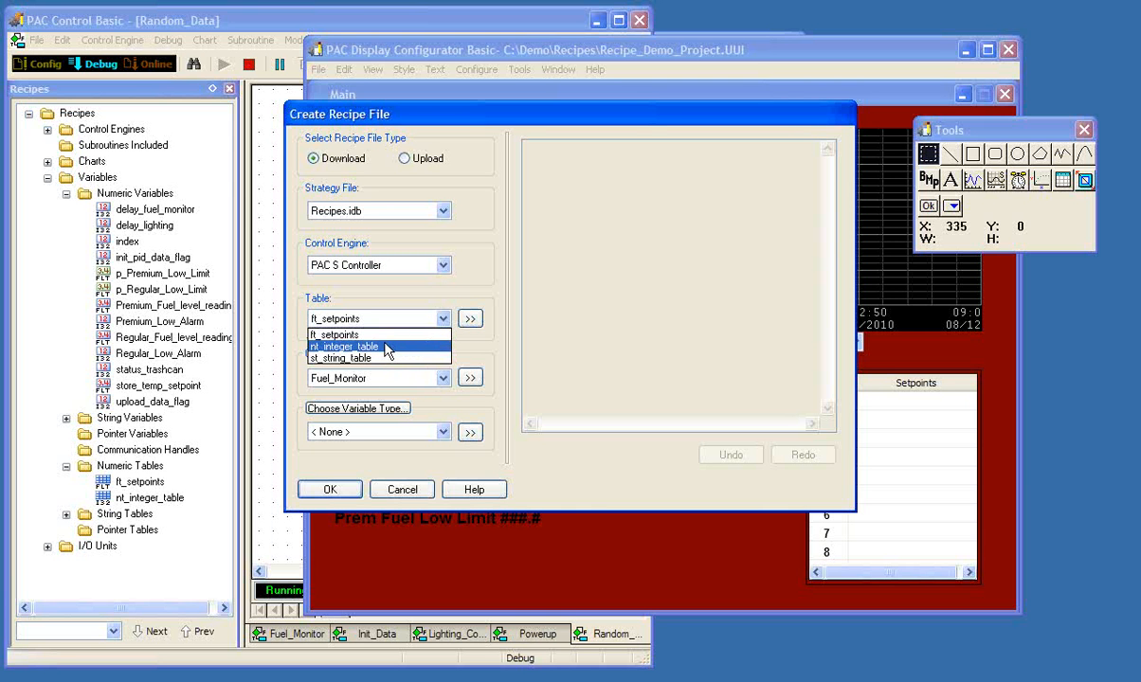
{"action": "left_click", "coordinate": [346, 336]}
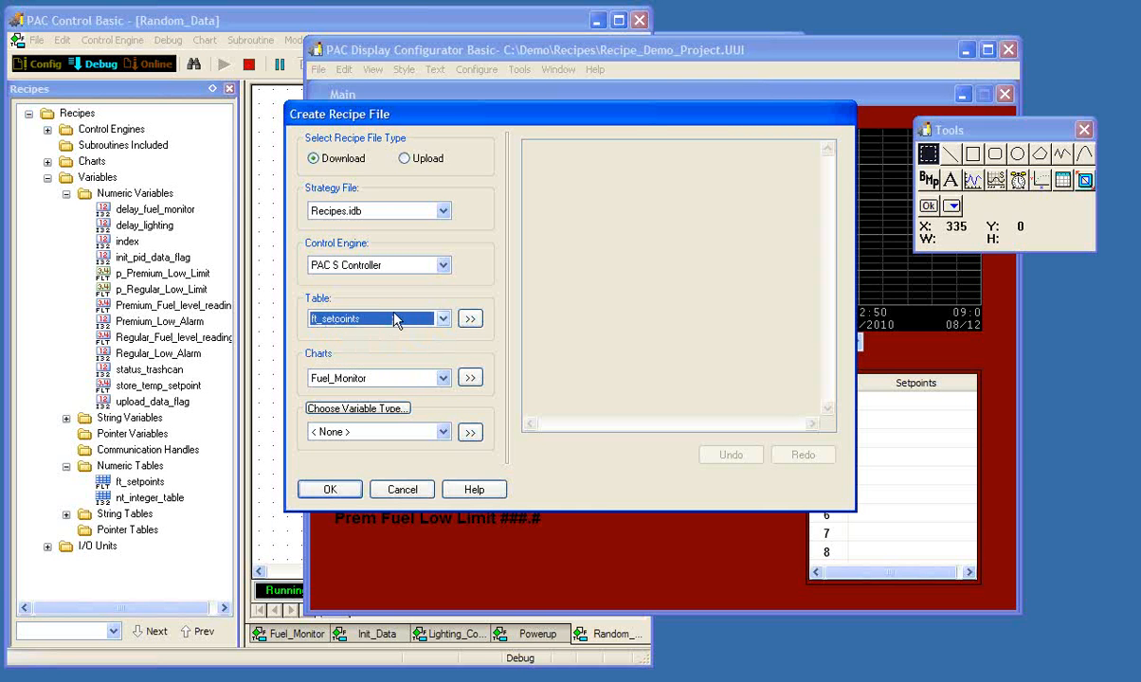
{"action": "left_click", "coordinate": [471, 320]}
{"action": "mouse_move", "coordinate": [694, 239]}
{"action": "left_mouse_down"}
{"action": "mouse_move", "coordinate": [675, 311]}
{"action": "mouse_move", "coordinate": [687, 236]}
{"action": "mouse_move", "coordinate": [685, 305]}
{"action": "mouse_move", "coordinate": [688, 227]}
{"action": "mouse_move", "coordinate": [687, 297]}
{"action": "mouse_move", "coordinate": [693, 223]}
{"action": "left_mouse_up"}
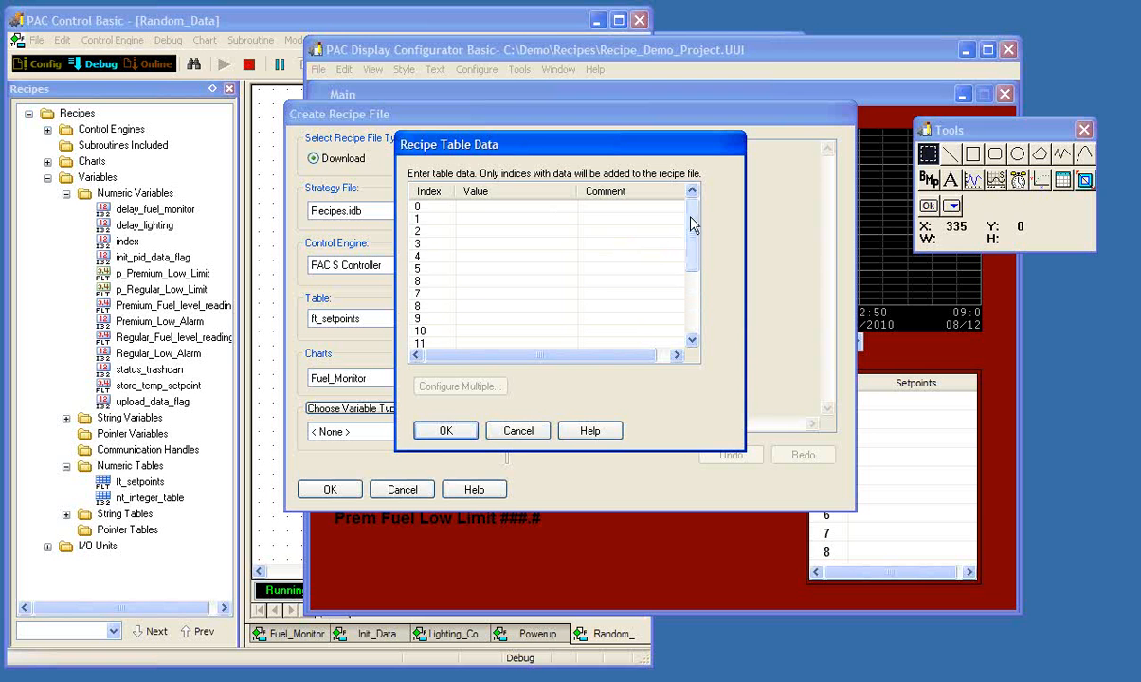
{"action": "left_click", "coordinate": [586, 209]}
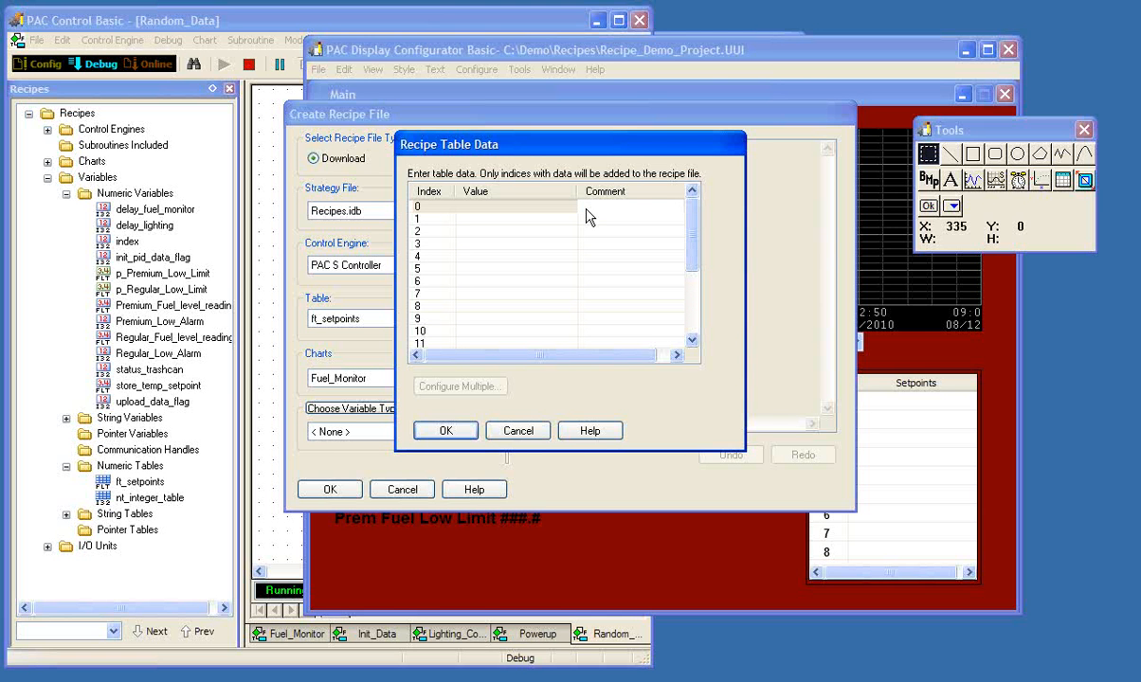
{"action": "type", "text": "Not used"}
- Set table index 1 to 85 with the comment "PID 0 Setpoint"
{"action": "left_click", "coordinate": [556, 223]}
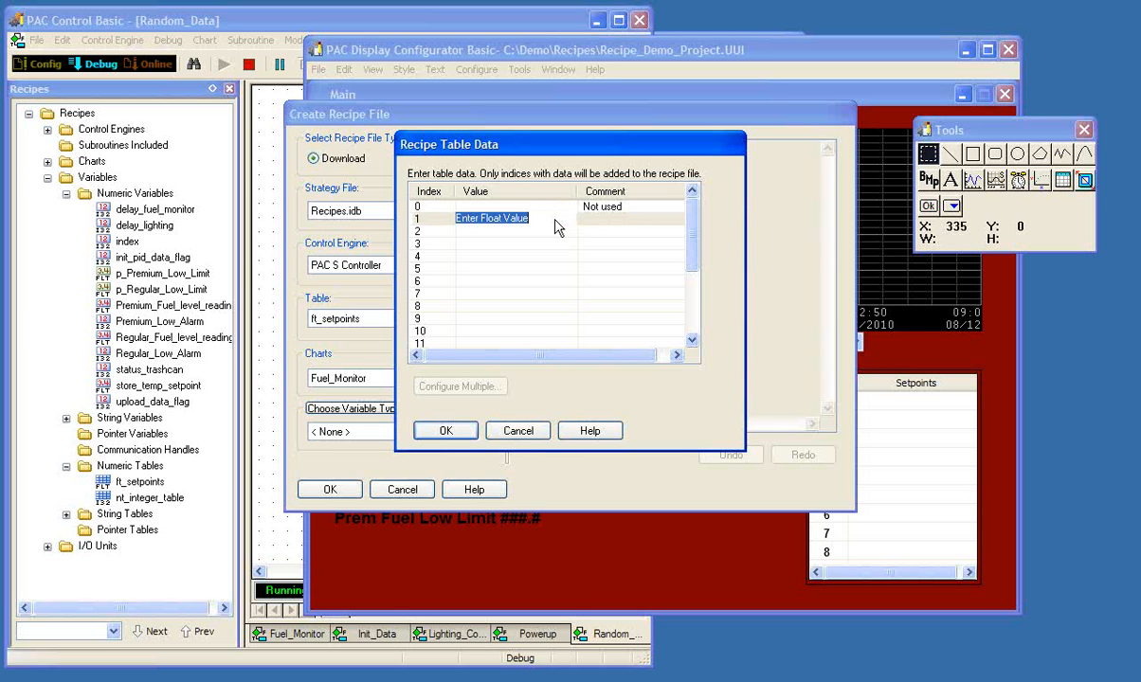
{"action": "type", "text": "85"}
{"action": "left_click", "coordinate": [588, 221]}
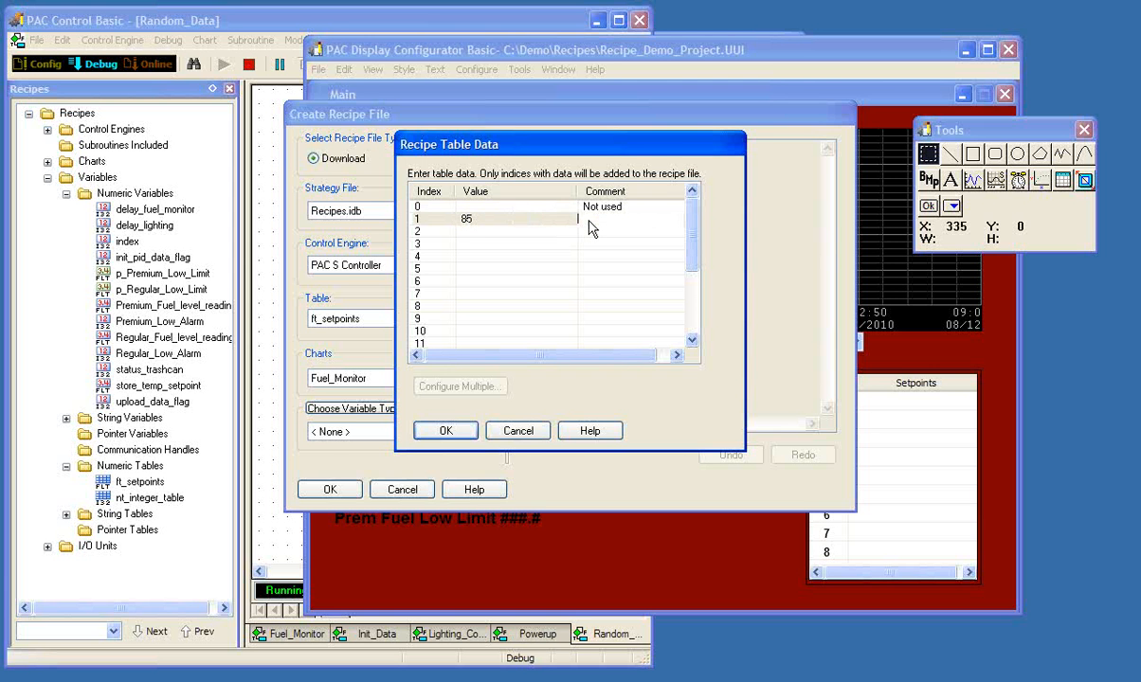
{"action": "type", "text": "PID l0 Setpoint"}
- Set table index 2 to 83 with the comment "PID 2 Setpoint"
{"action": "left_click", "coordinate": [512, 237]}
{"action": "type", "text": "85"}
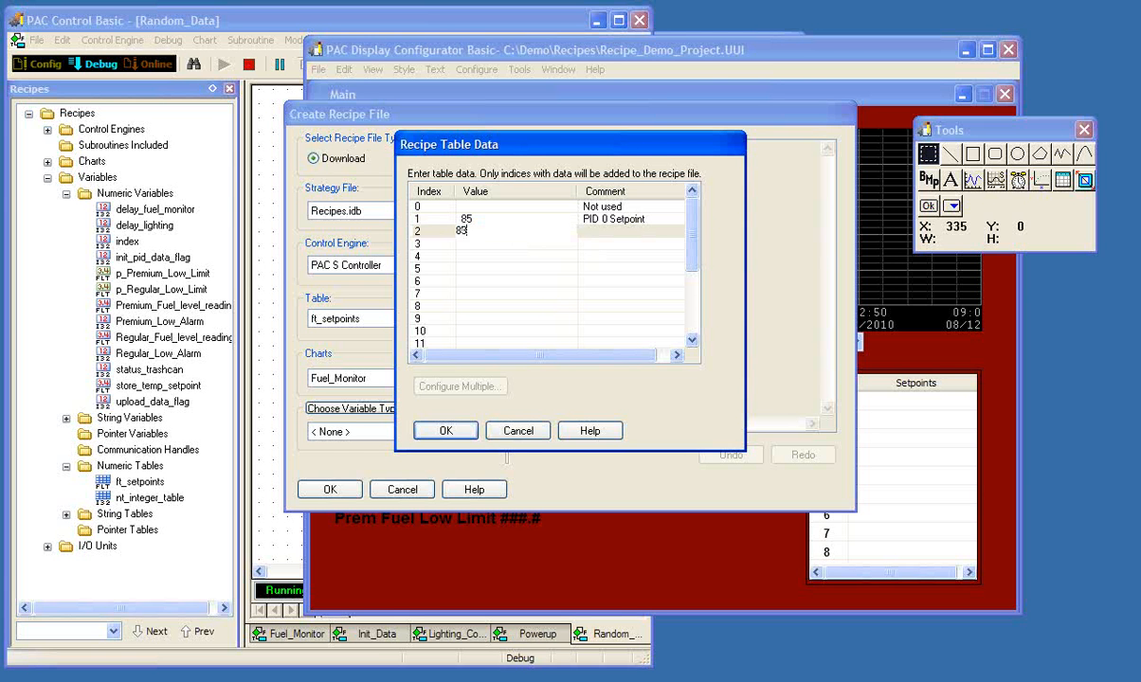
{"action": "left_click", "coordinate": [609, 233]}
{"action": "type", "text": "PID "}
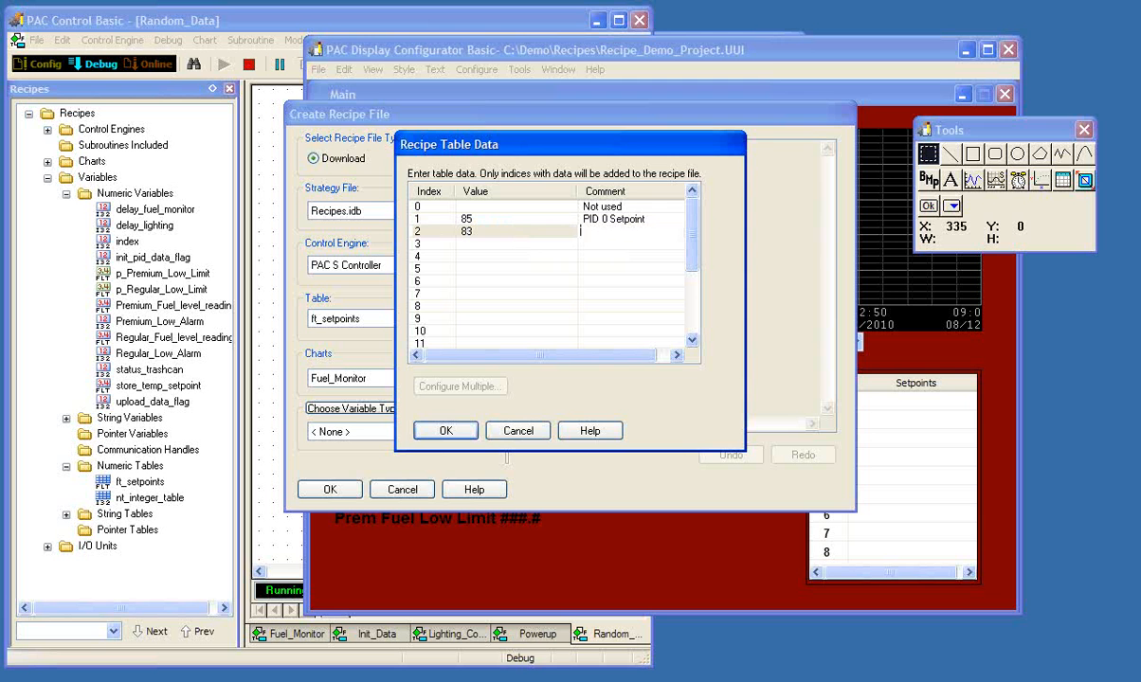
{"action": "type", "text": "2 Setpoint"}
{"action": "left_click", "coordinate": [601, 246]}
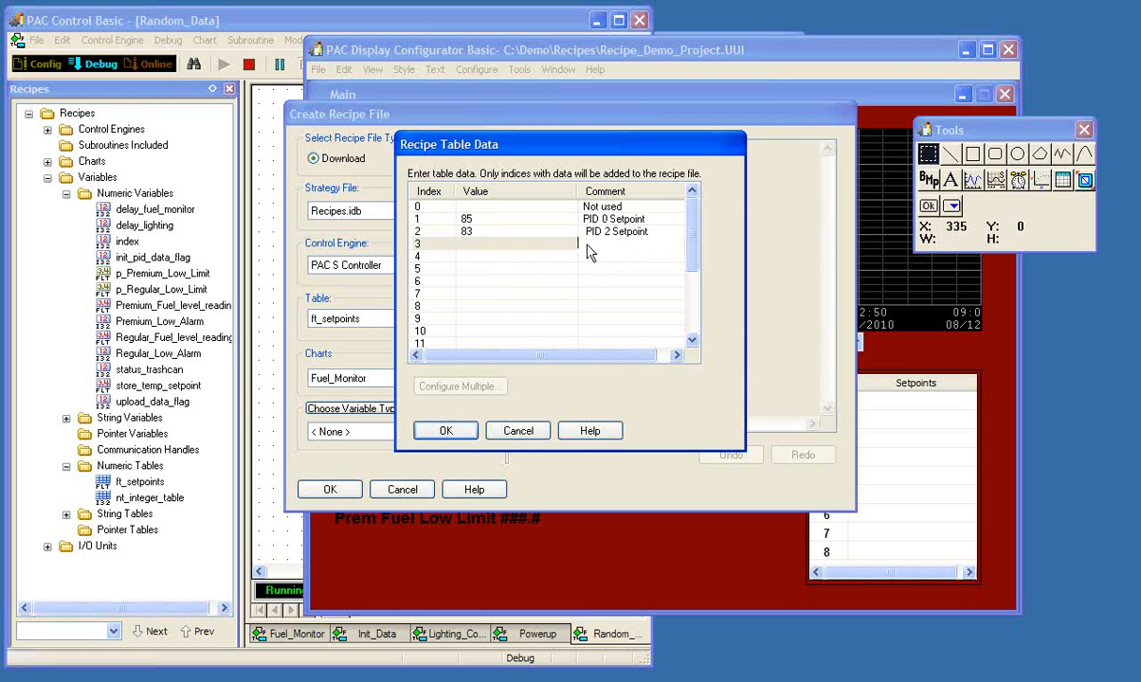
- Configure indices 4 through 9 together with value 75 and comment 75, and add the table data to the recipe
{"action": "left_click", "coordinate": [436, 265]}
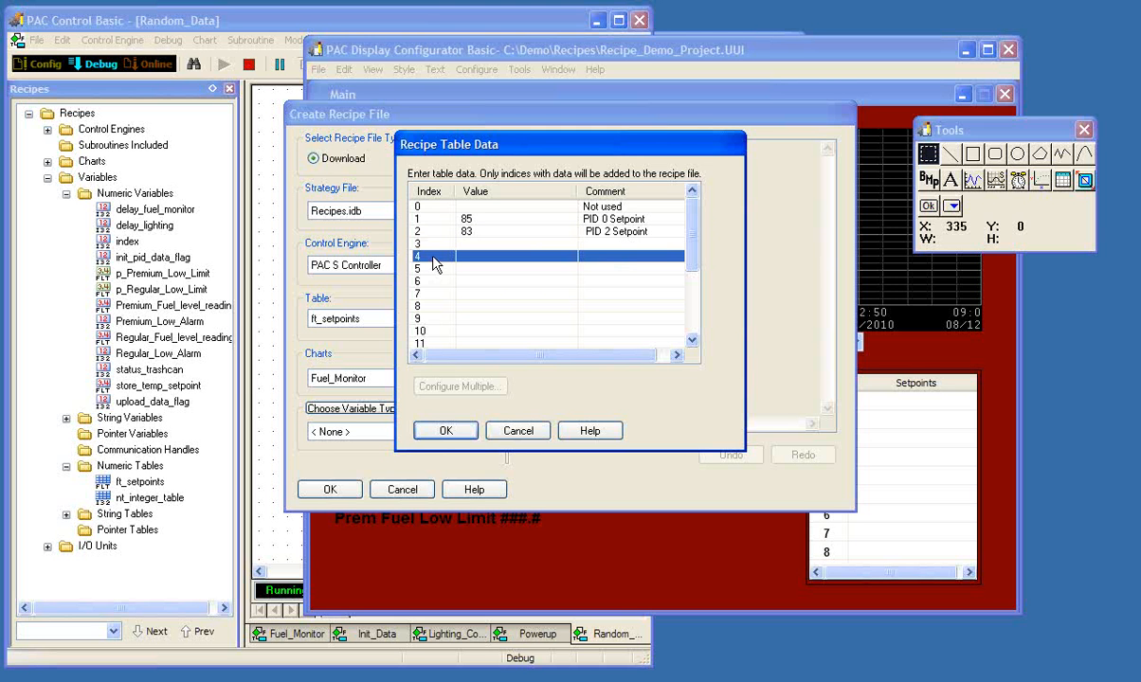
{"action": "left_click", "coordinate": [423, 318], "text": "shift"}
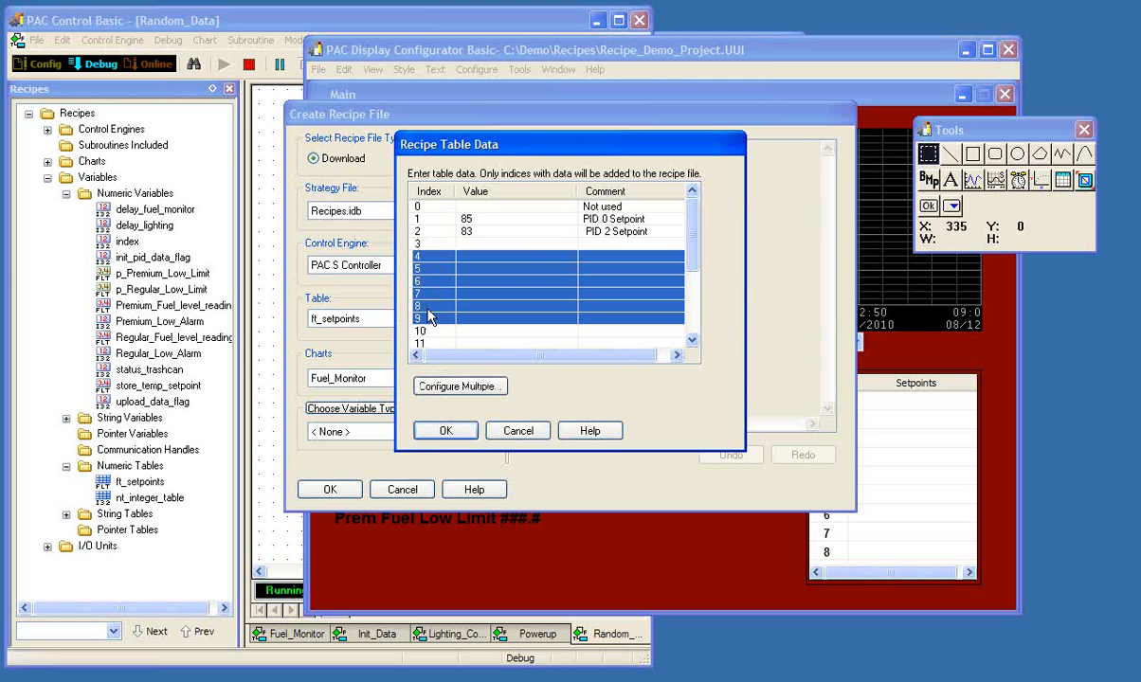
{"action": "left_click", "coordinate": [443, 387]}
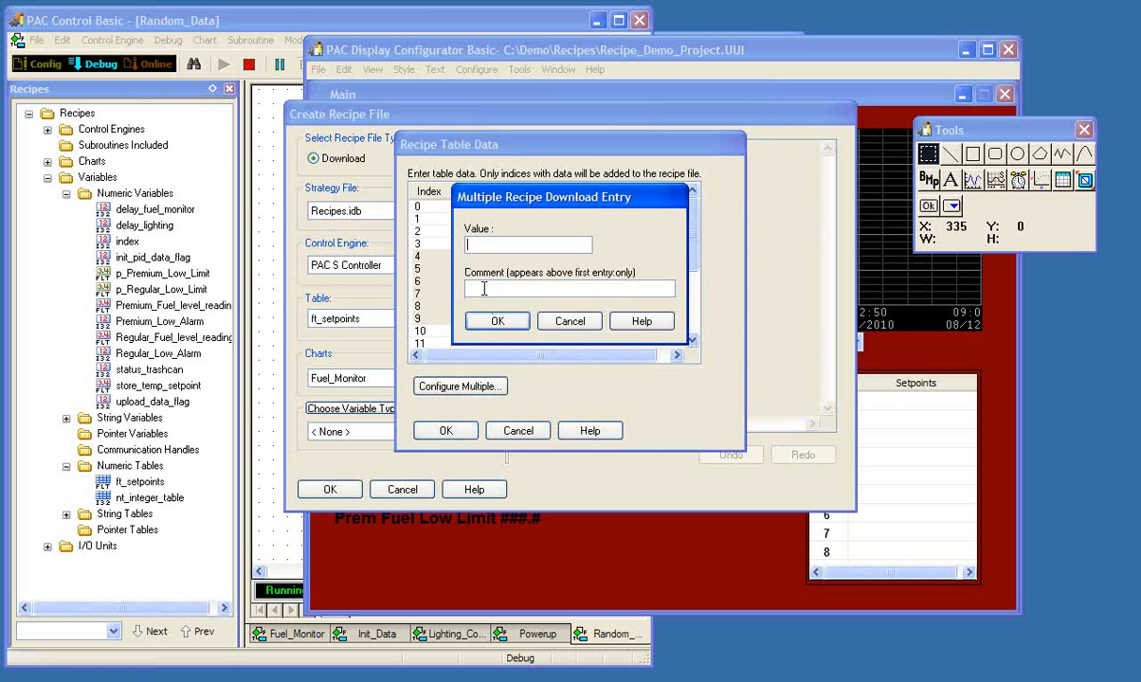
{"action": "type", "text": "75"}
{"action": "left_click", "coordinate": [494, 321]}
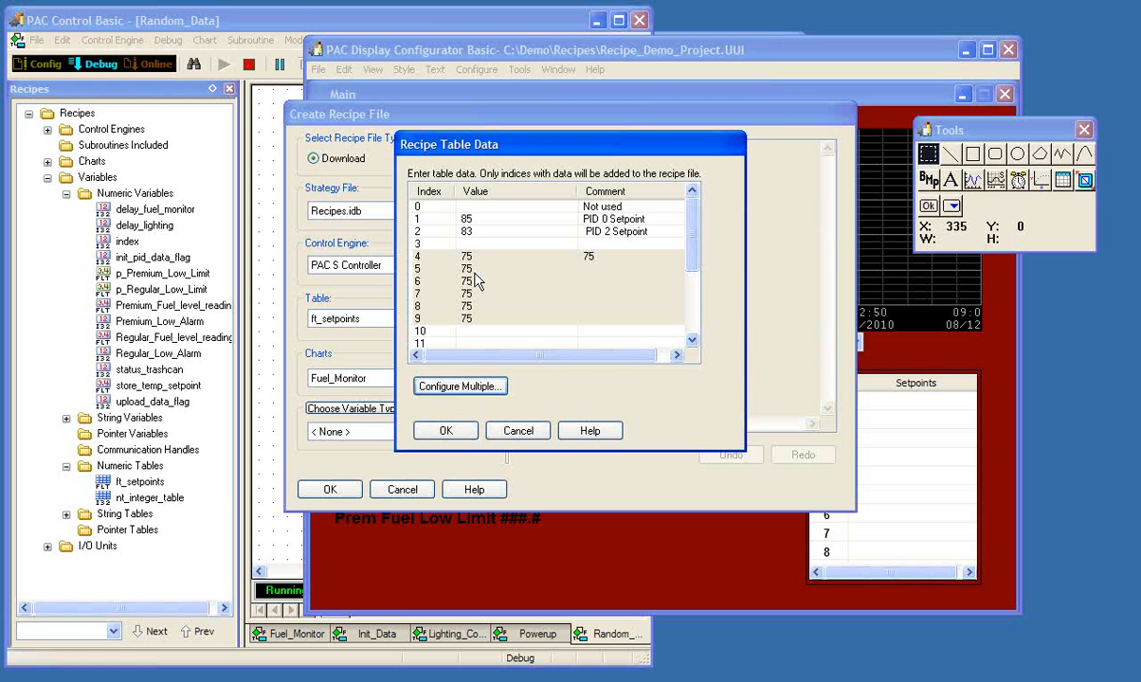
{"action": "scroll", "coordinate": [695, 237], "scroll_direction": "down", "scroll_amount": 2}
{"action": "scroll", "coordinate": [695, 237], "scroll_direction": "up", "scroll_amount": 2}
{"action": "left_click", "coordinate": [447, 431]}
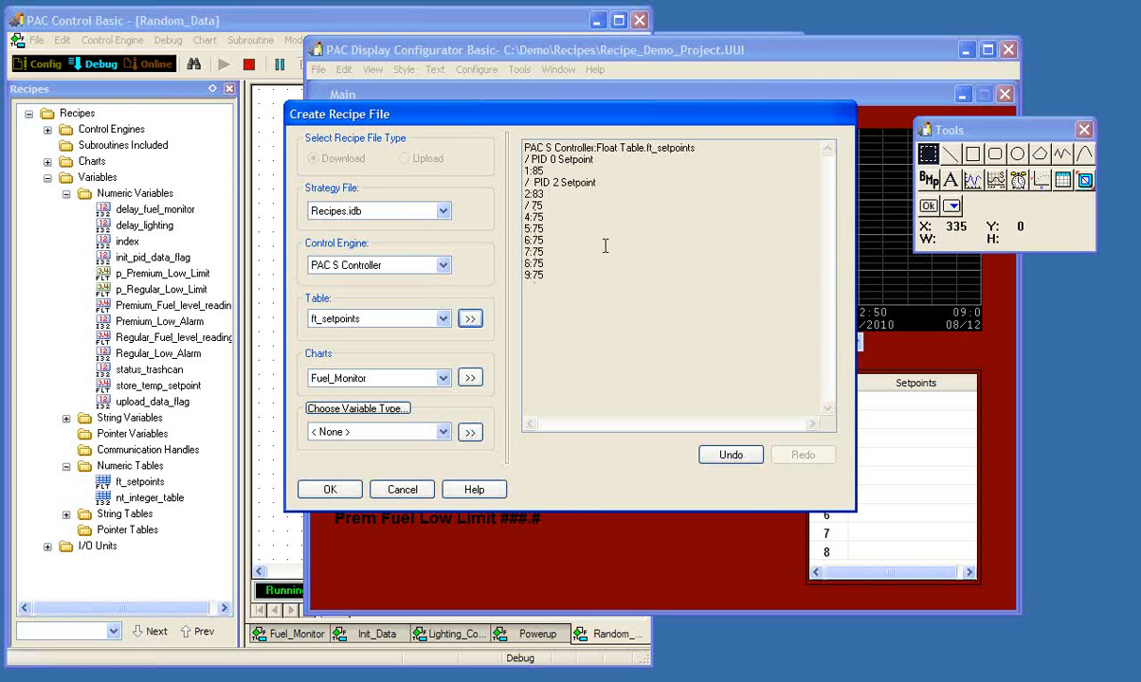
{"action": "left_click", "coordinate": [594, 179]}
- Add the Init_Data chart to the recipe with the Start action
{"action": "left_click", "coordinate": [443, 378]}
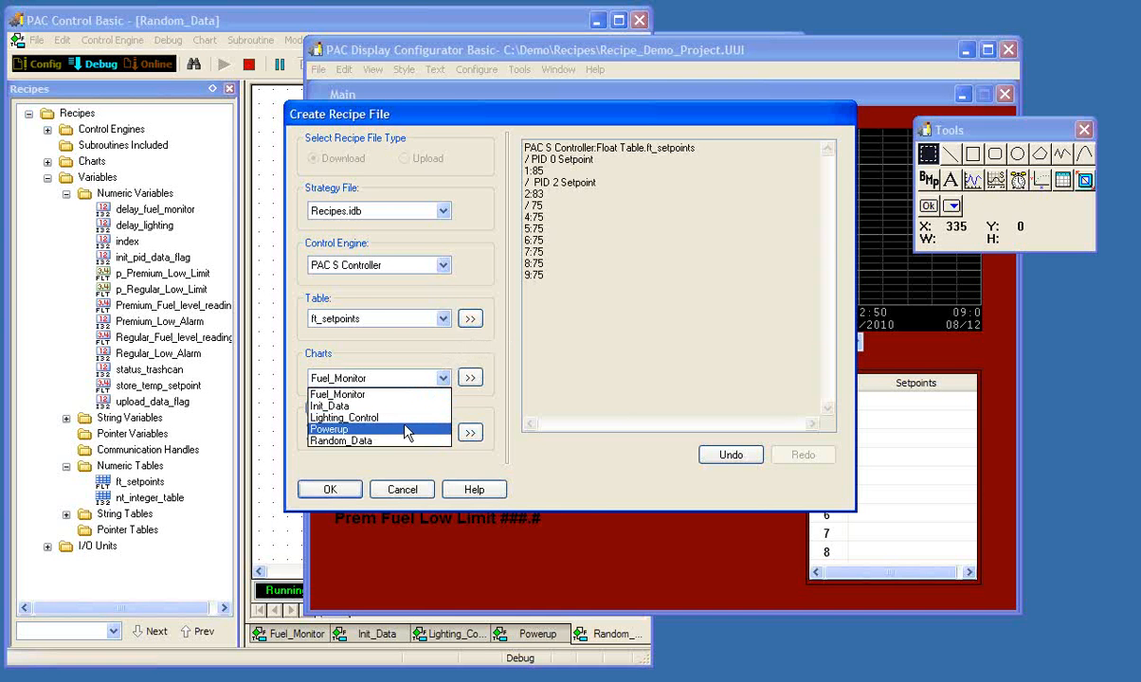
{"action": "left_click", "coordinate": [358, 406]}
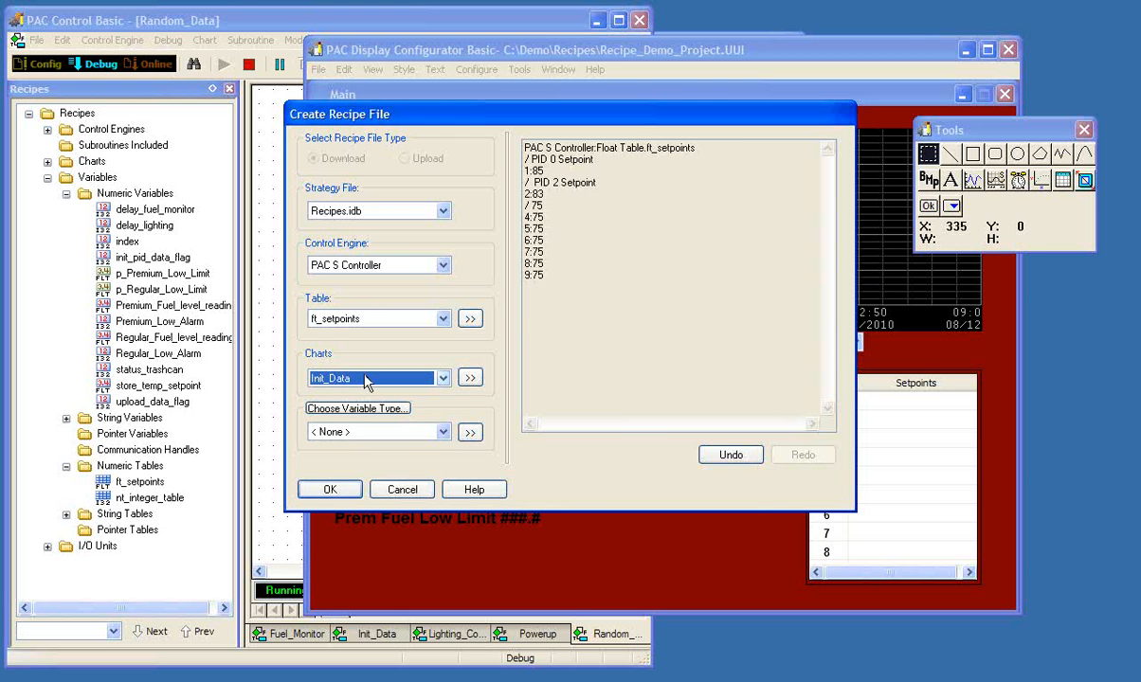
{"action": "left_click", "coordinate": [471, 379]}
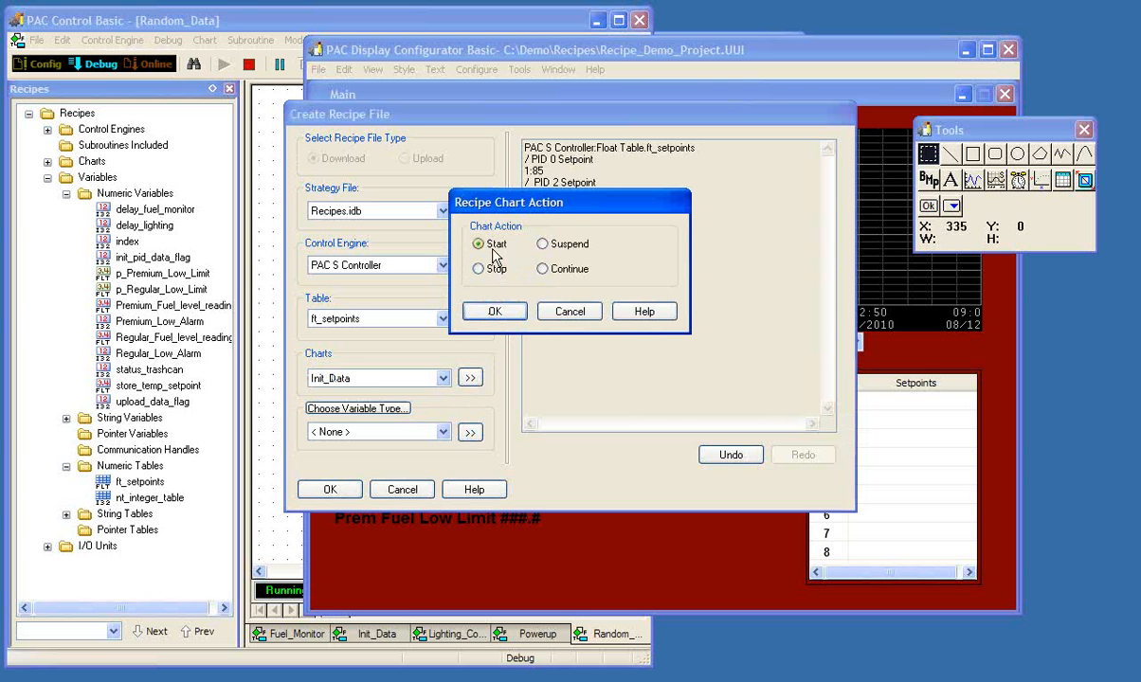
{"action": "left_click", "coordinate": [498, 311]}
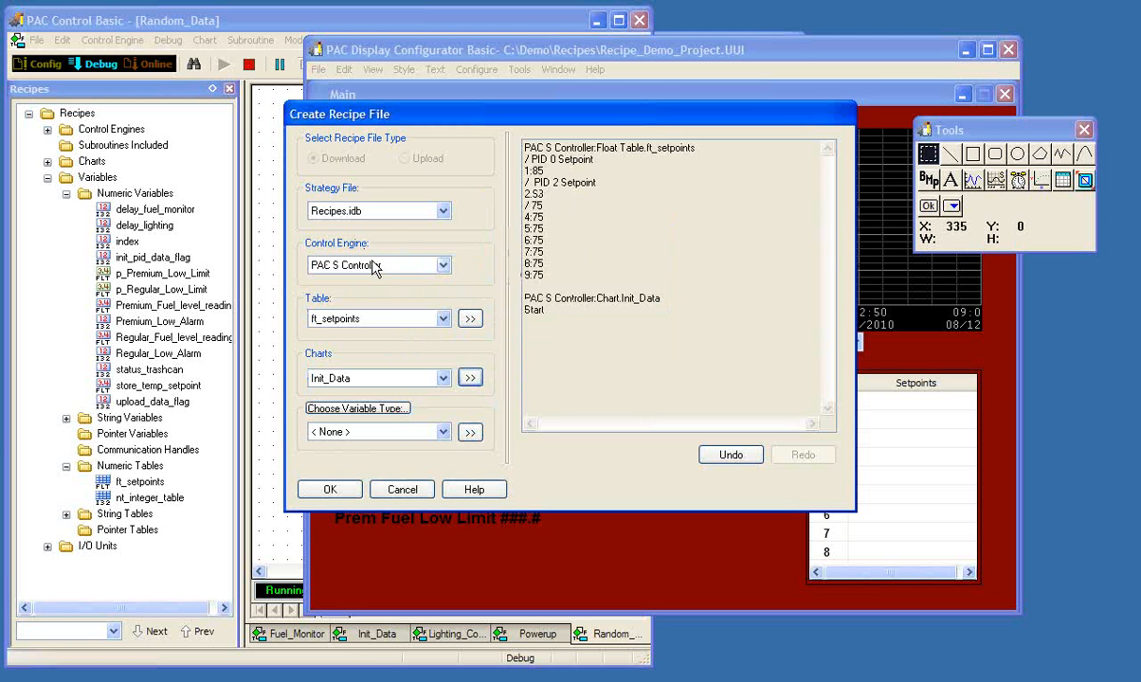
- Add the numeric variable init_pid_data_flag to the recipe with a value of 1 and no comment
{"action": "left_click", "coordinate": [384, 411]}
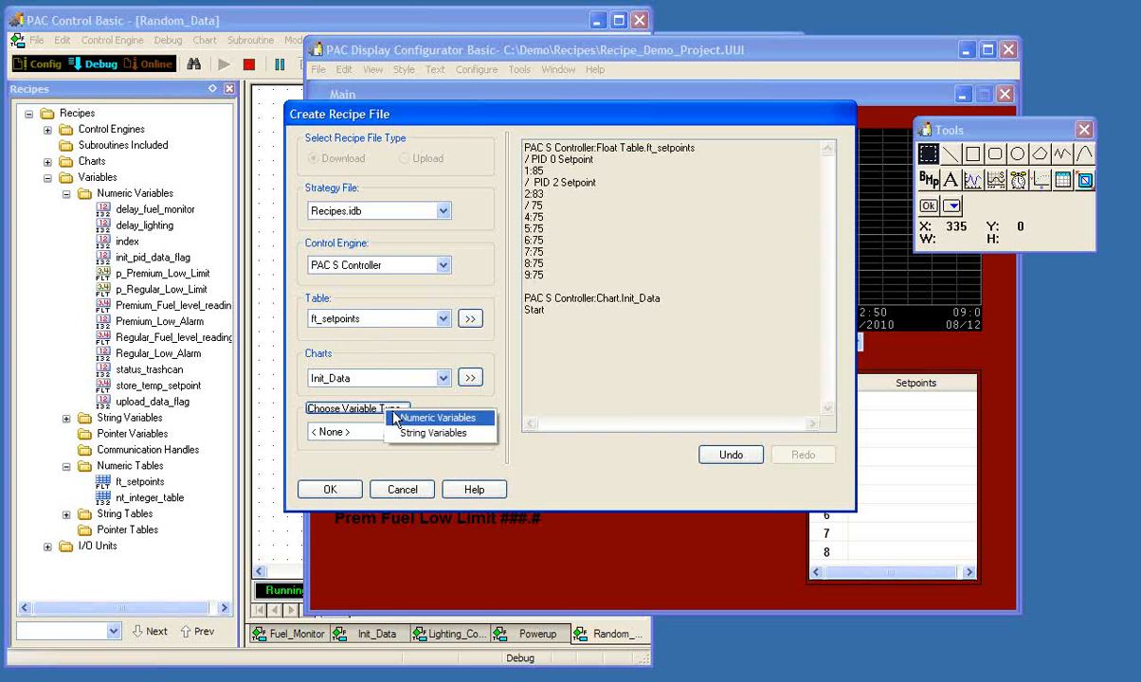
{"action": "left_click", "coordinate": [395, 418]}
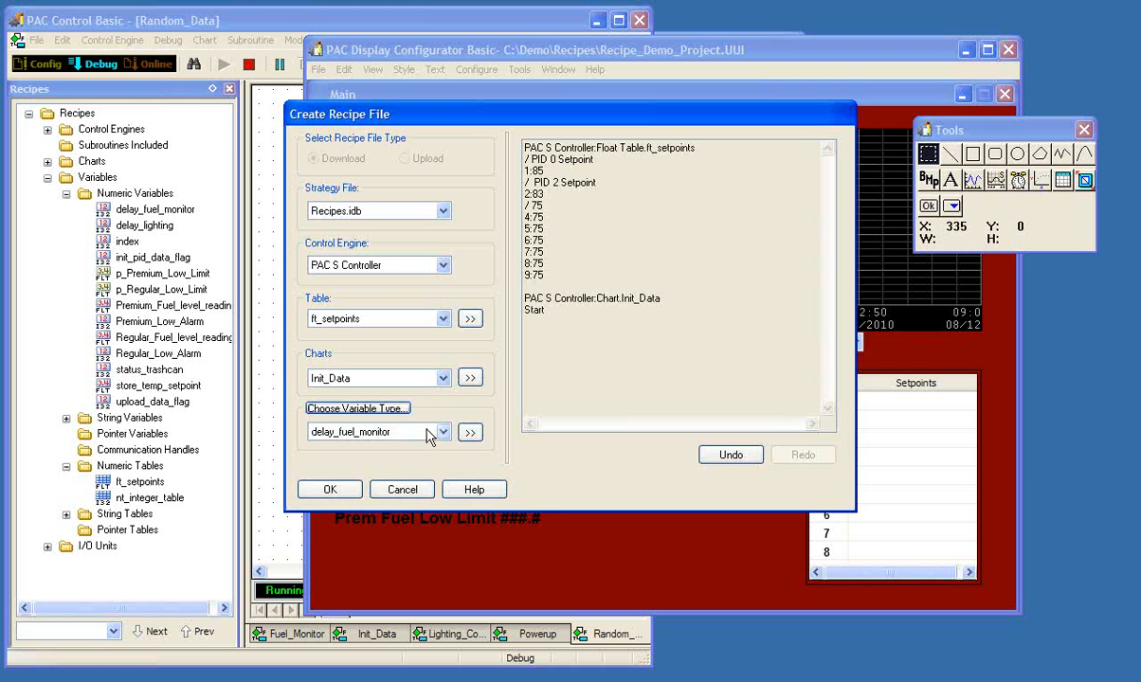
{"action": "left_click", "coordinate": [438, 432]}
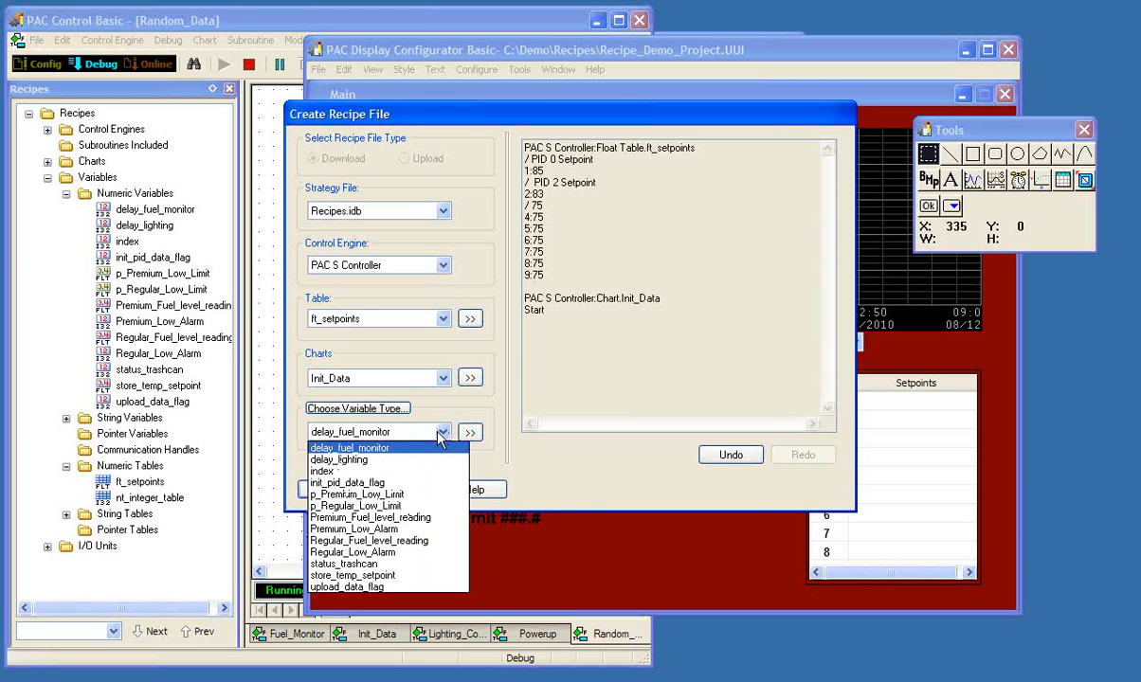
{"action": "left_click", "coordinate": [383, 483]}
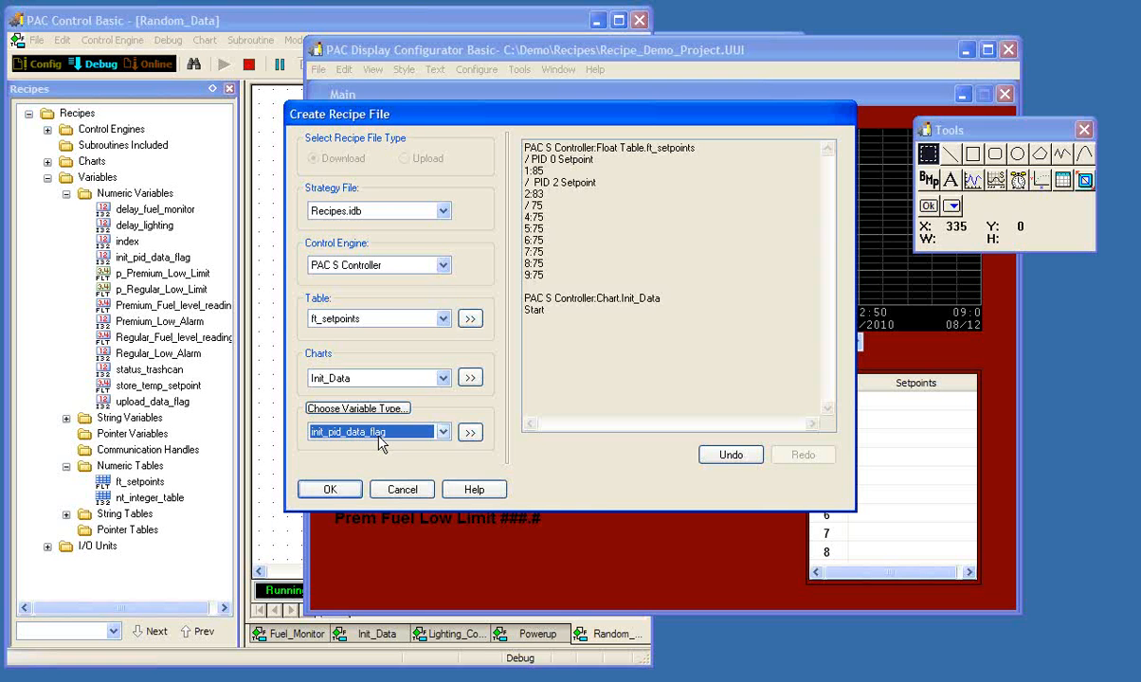
{"action": "left_click", "coordinate": [468, 433]}
{"action": "left_click", "coordinate": [499, 286]}
{"action": "type", "text": "1"}
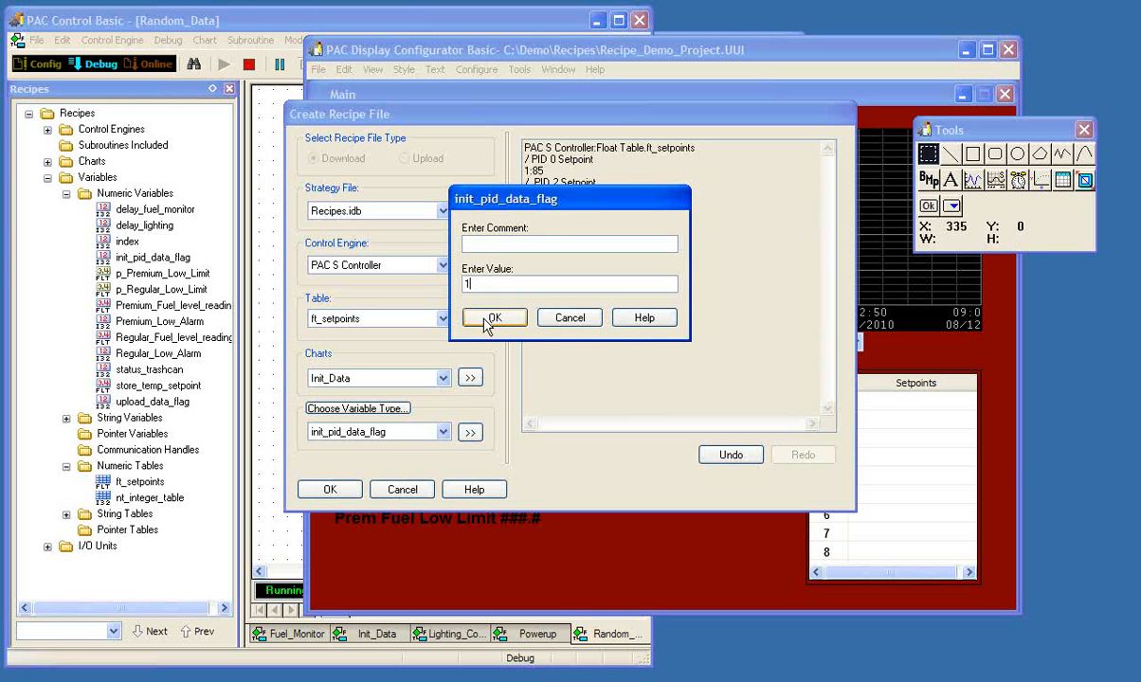
{"action": "left_click", "coordinate": [490, 321]}
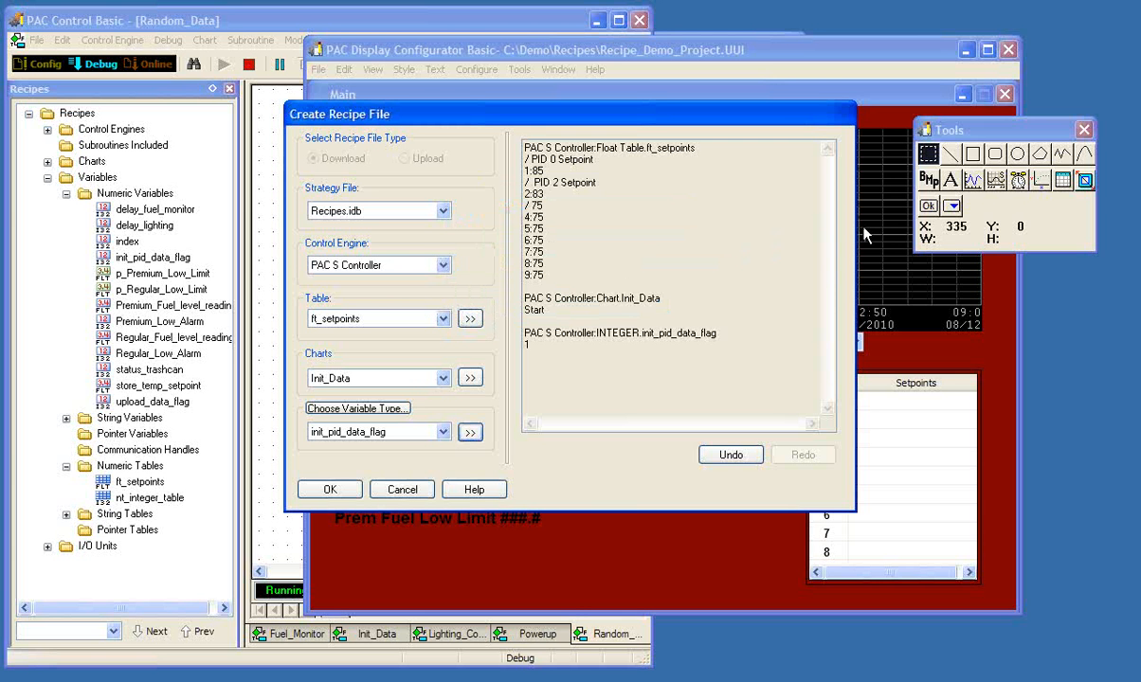
{"action": "left_click", "coordinate": [883, 207]}
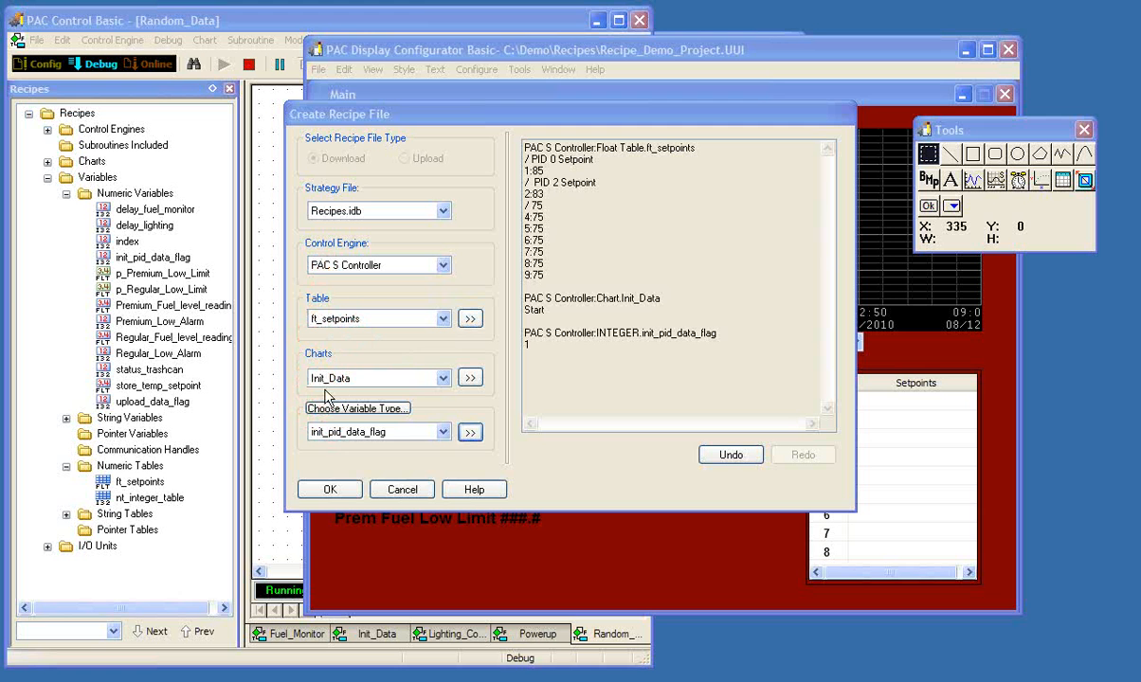
- Add the Fuel_Monitor chart to the recipe with the Stop action
{"action": "left_click", "coordinate": [443, 380]}
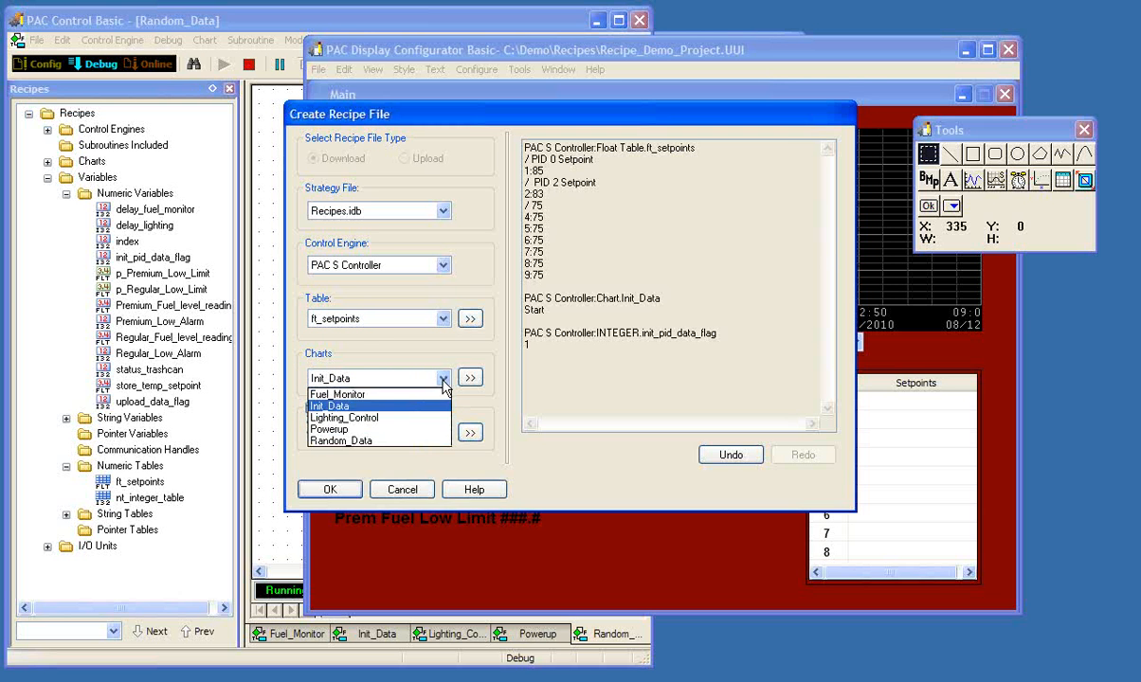
{"action": "left_click", "coordinate": [349, 393]}
{"action": "left_click", "coordinate": [470, 378]}
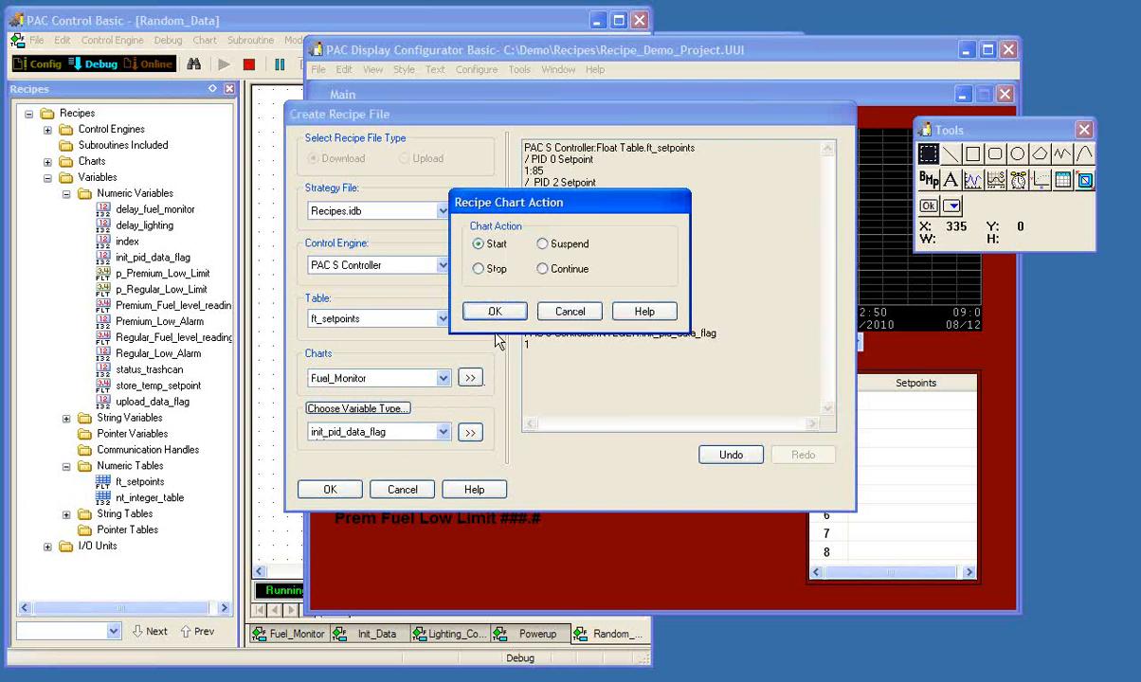
{"action": "left_click", "coordinate": [491, 269]}
{"action": "left_click", "coordinate": [488, 310]}
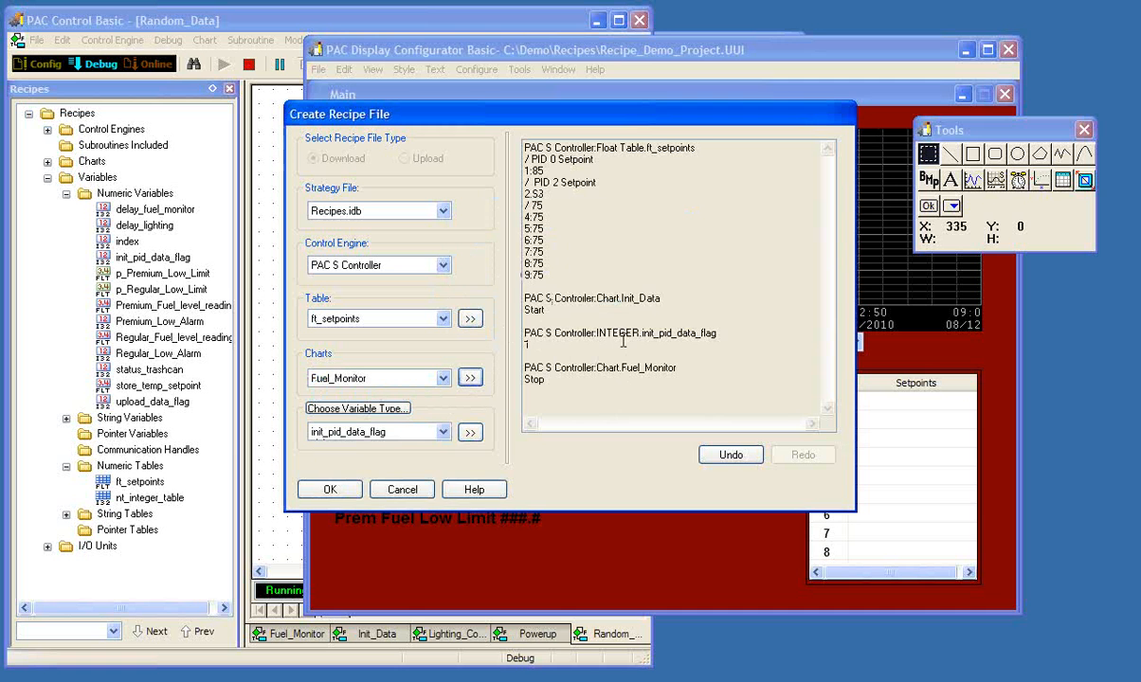
- Undo and redo the addition of the Fuel_Monitor chart's Stop entry in the recipe
{"action": "left_click", "coordinate": [731, 456]}
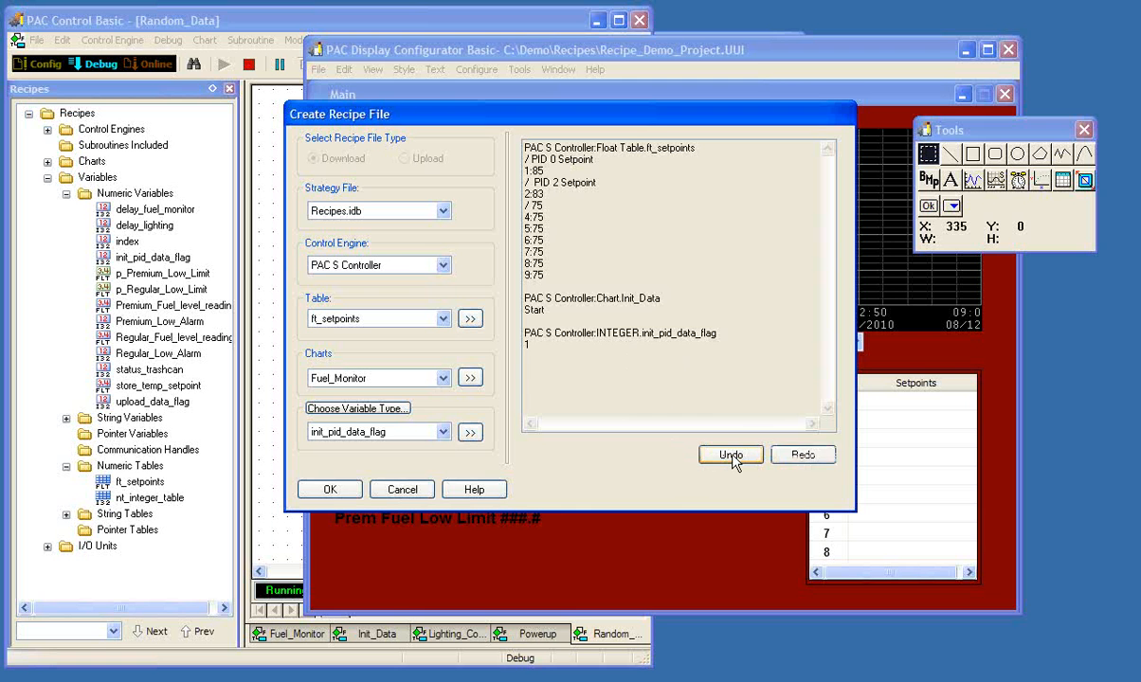
{"action": "left_click", "coordinate": [803, 457]}
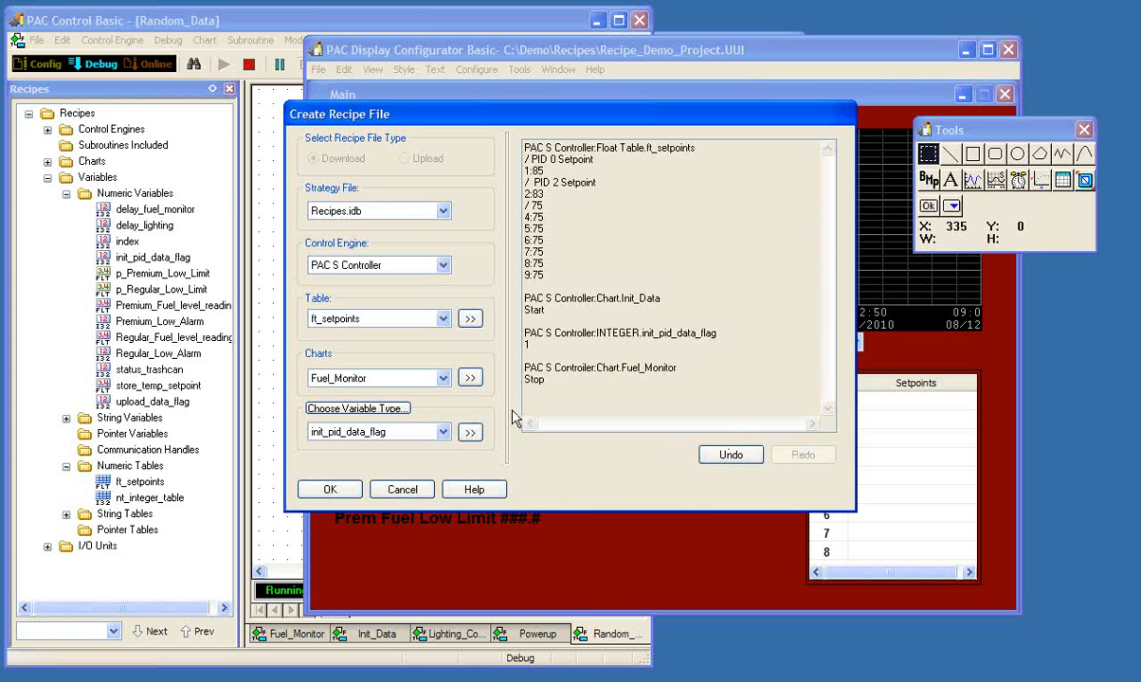
- Save the finished recipe file as newdata in the Recipes folder
{"action": "left_click", "coordinate": [329, 488]}
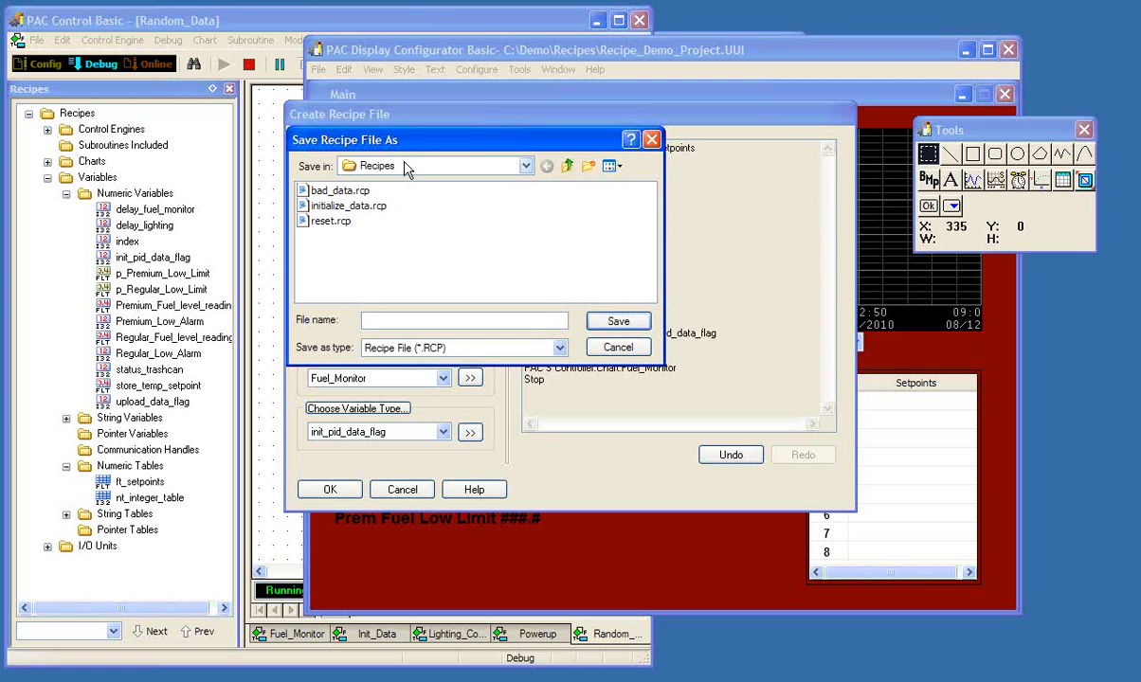
{"action": "type", "text": "newdata"}
{"action": "left_click", "coordinate": [602, 323]}
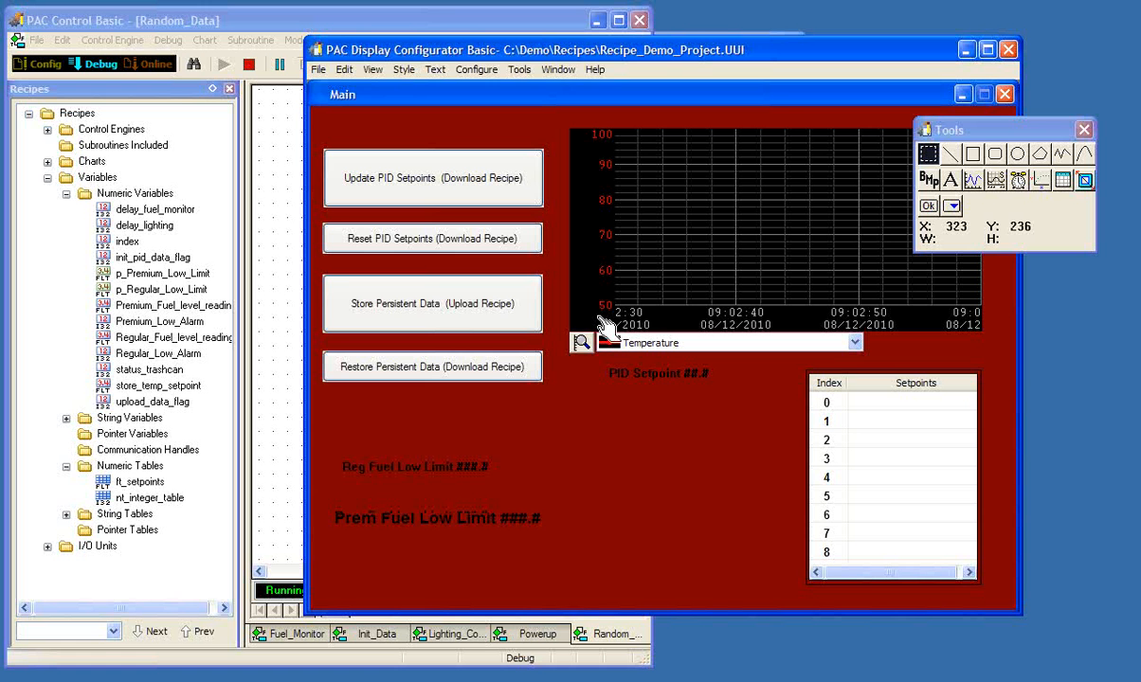
- Open newdata.rcp for editing as a Download recipe, review its contents, and leave without changes
{"action": "left_click", "coordinate": [519, 70]}
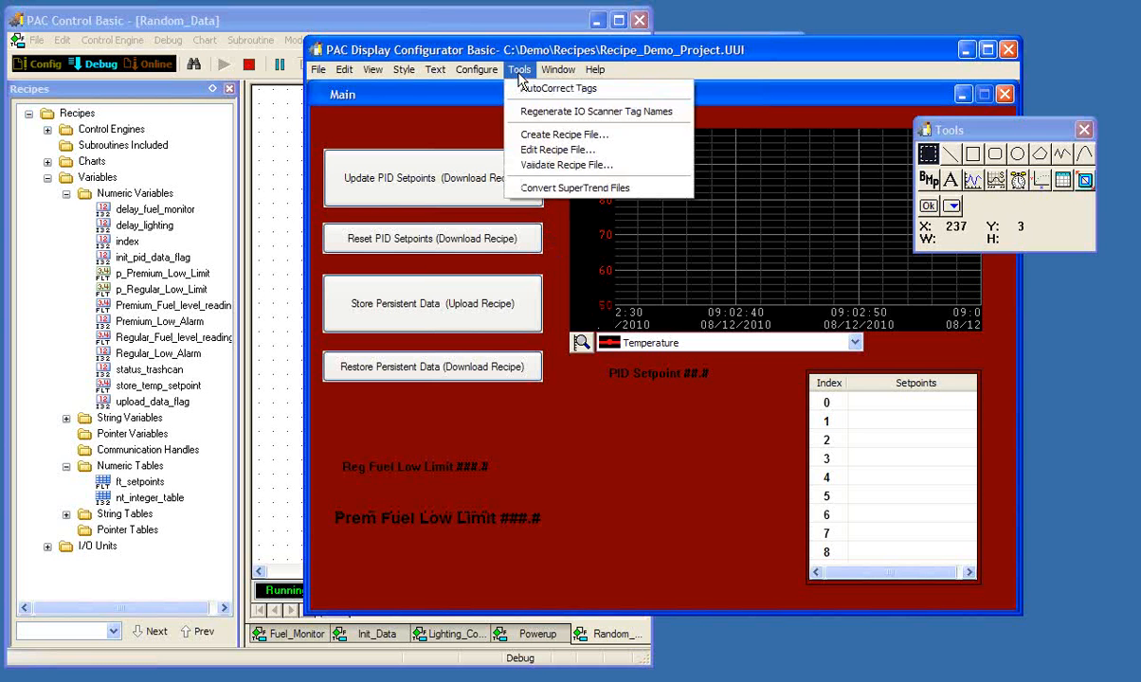
{"action": "left_click", "coordinate": [536, 153]}
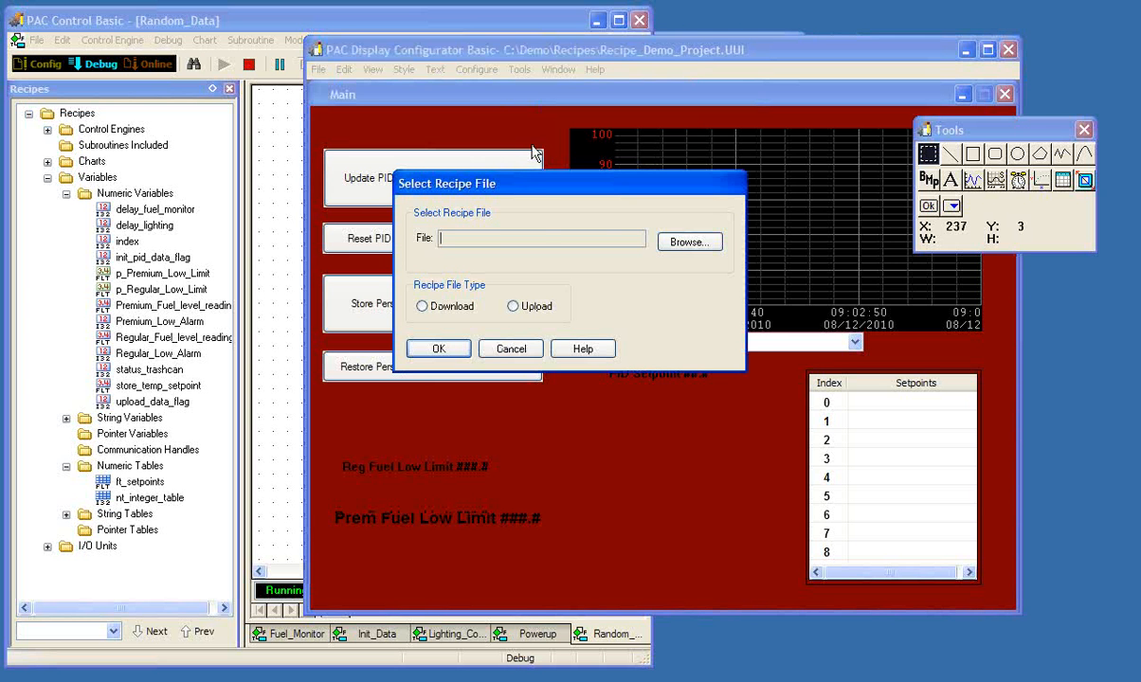
{"action": "left_click", "coordinate": [668, 243]}
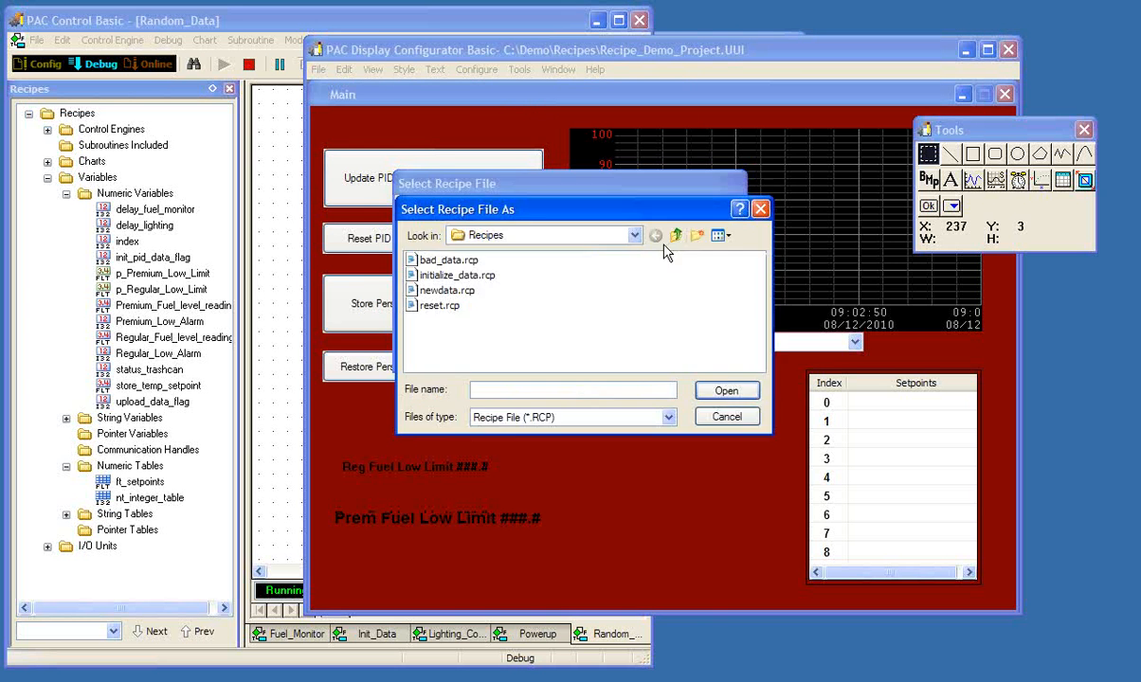
{"action": "left_click", "coordinate": [453, 291]}
{"action": "left_click", "coordinate": [725, 391]}
{"action": "left_click", "coordinate": [424, 307]}
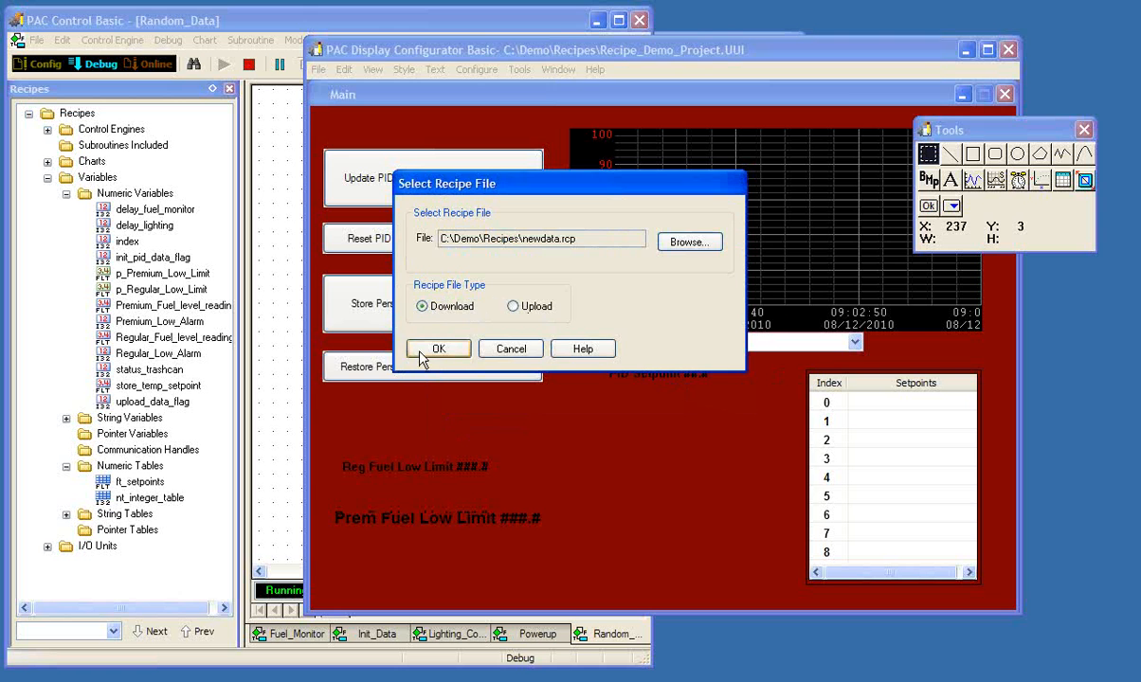
{"action": "left_click", "coordinate": [439, 349]}
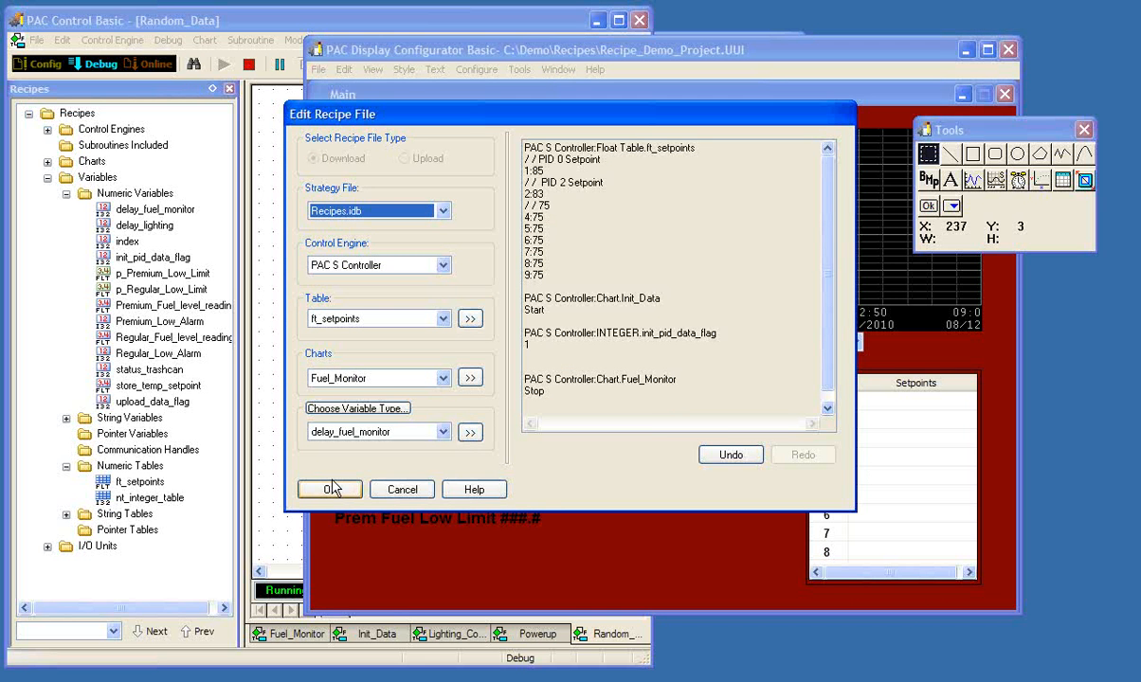
{"action": "left_click", "coordinate": [400, 496]}
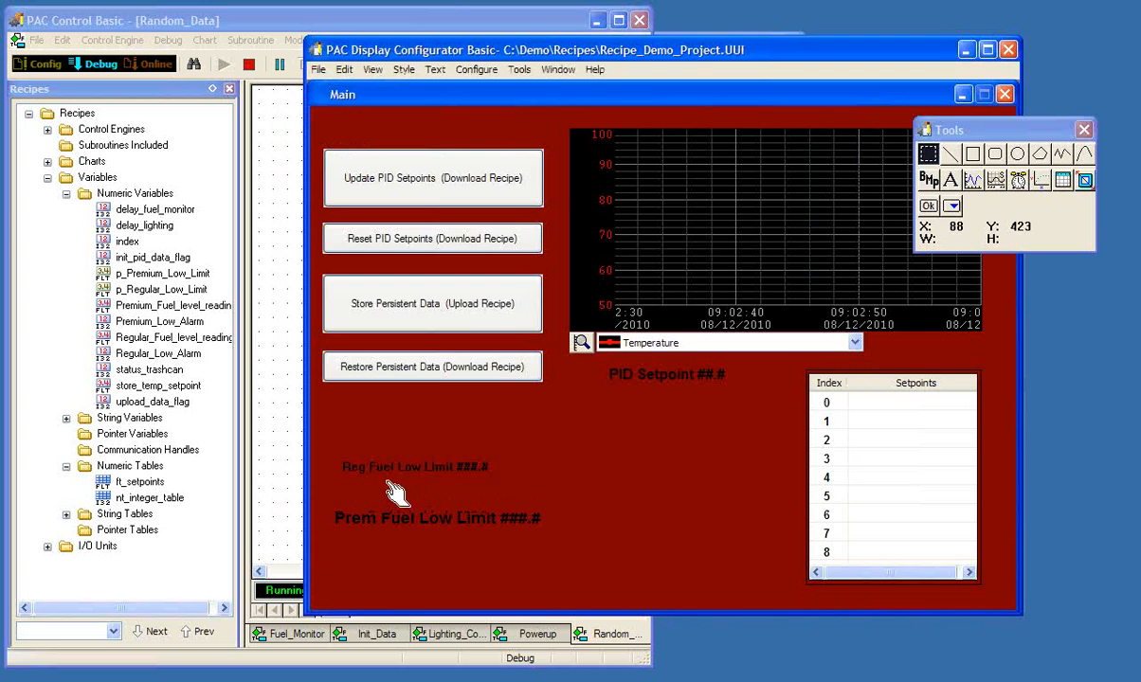
- Validate the recipe file newdata.rcp as a Download recipe
{"action": "left_click", "coordinate": [559, 71]}
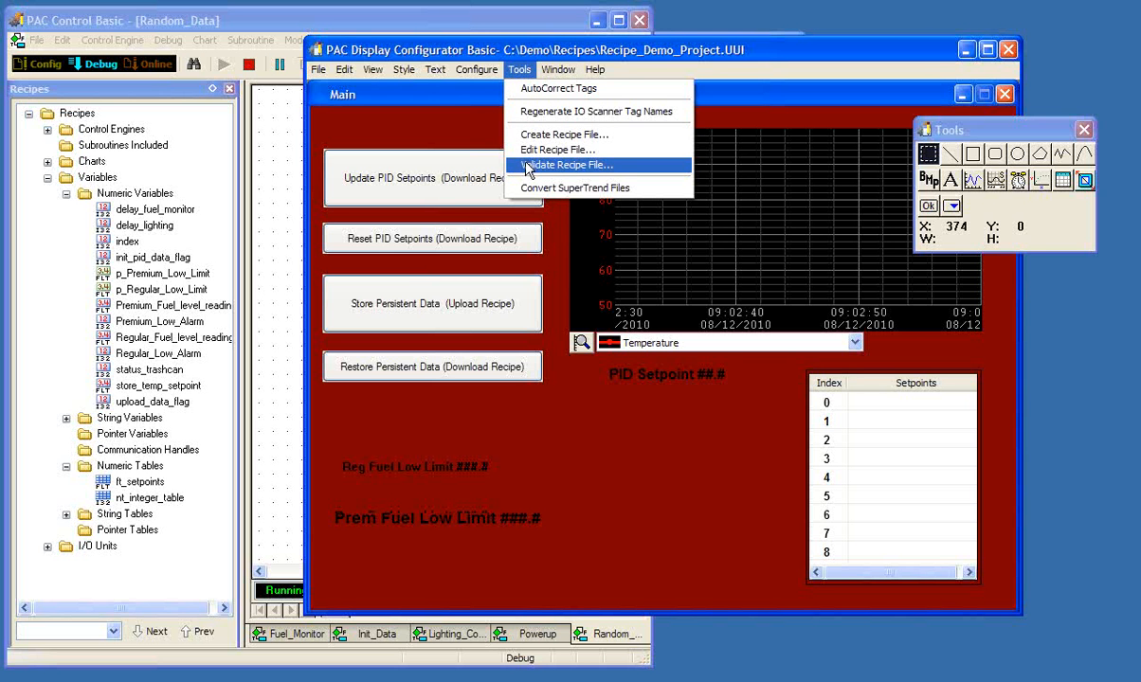
{"action": "left_click", "coordinate": [527, 169]}
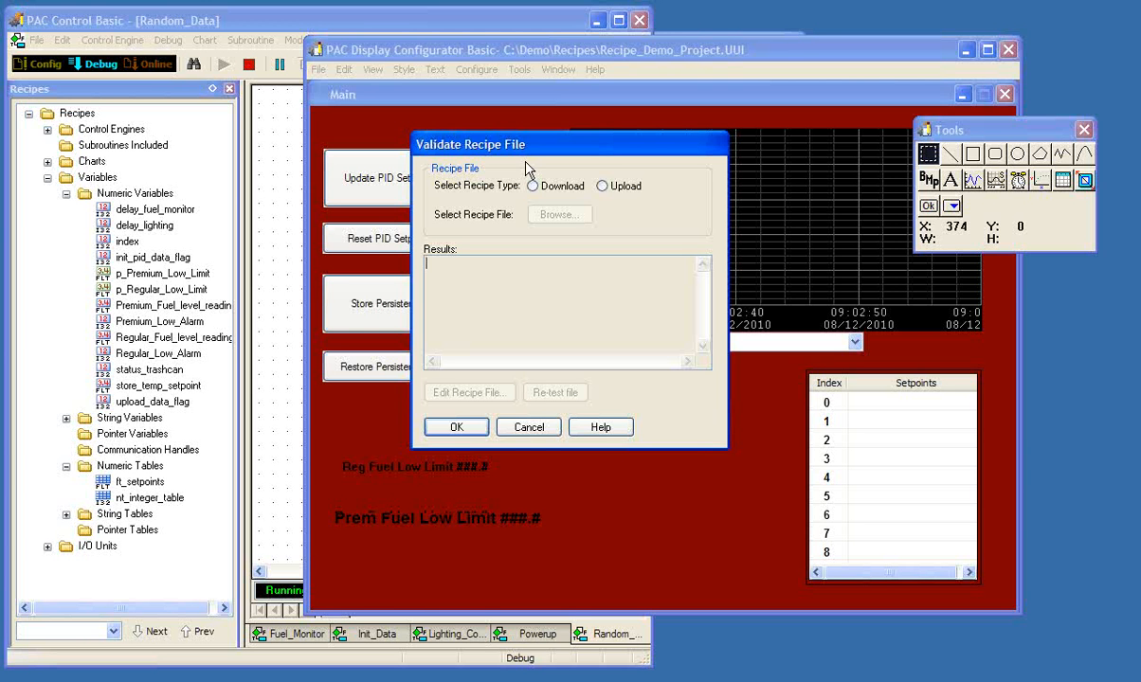
{"action": "left_click", "coordinate": [545, 190]}
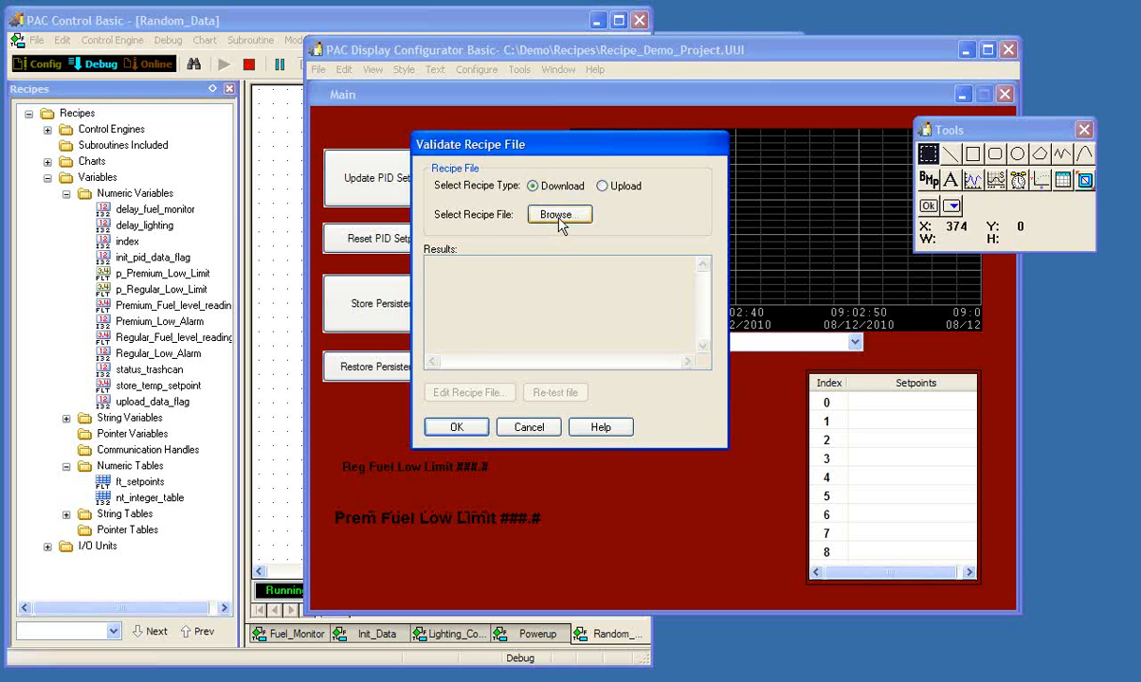
{"action": "left_click", "coordinate": [528, 213]}
{"action": "left_click", "coordinate": [460, 251]}
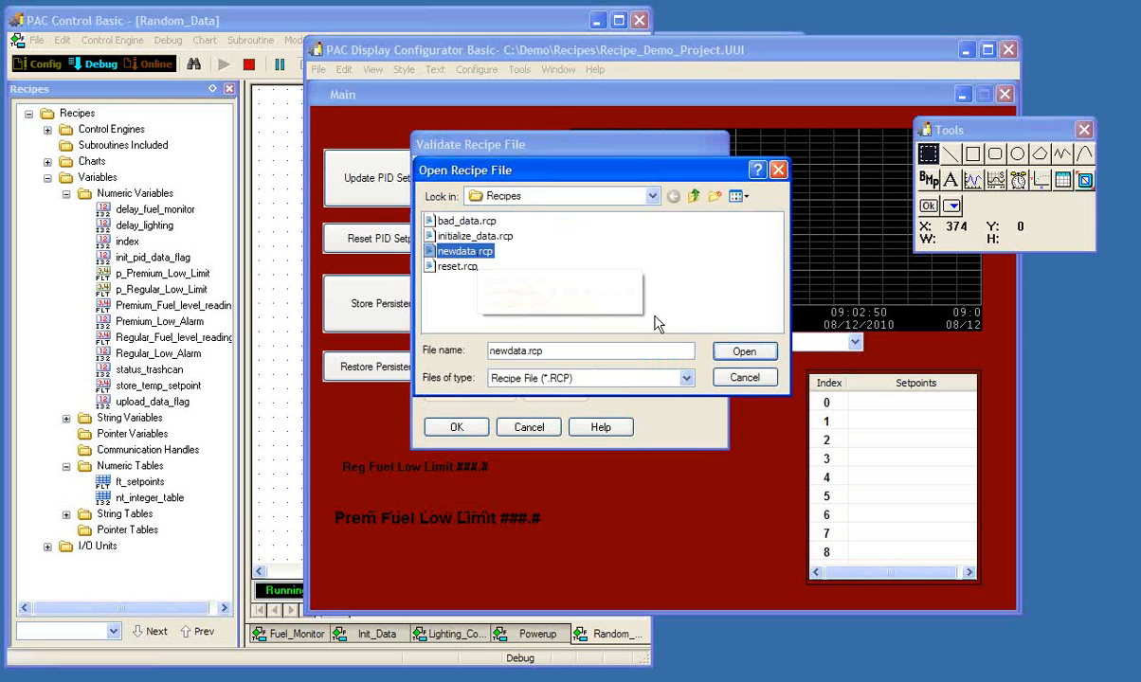
{"action": "left_click", "coordinate": [749, 351]}
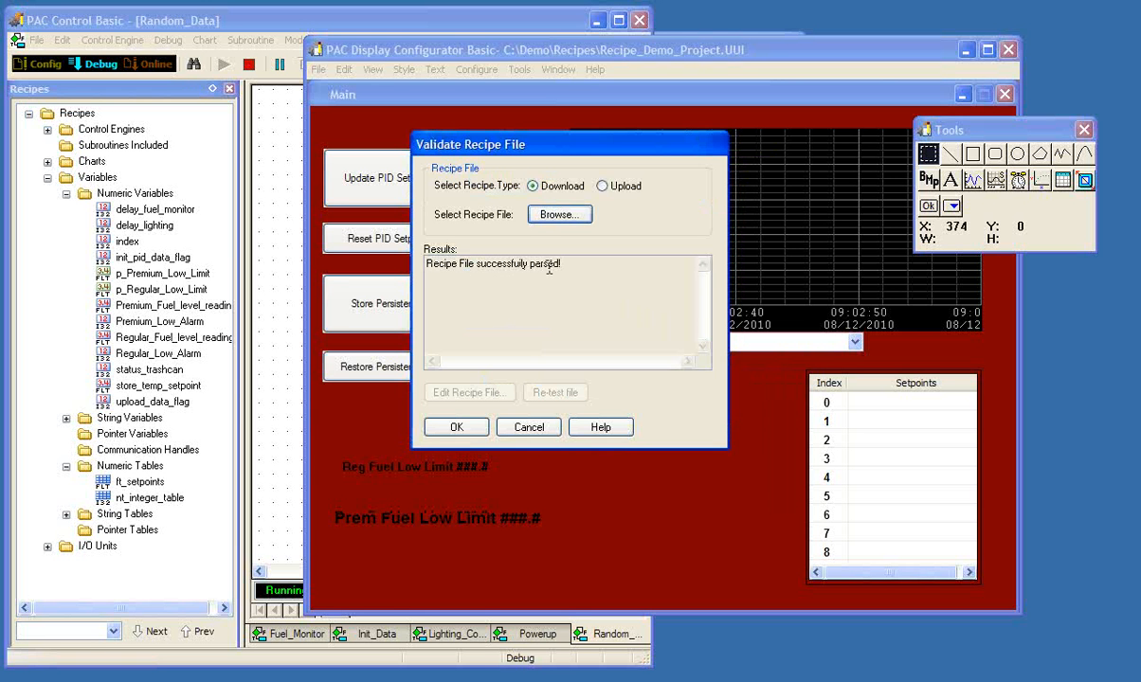
- Validate the recipe file bad_data.rcp and examine the listed line errors
{"action": "left_click", "coordinate": [559, 217]}
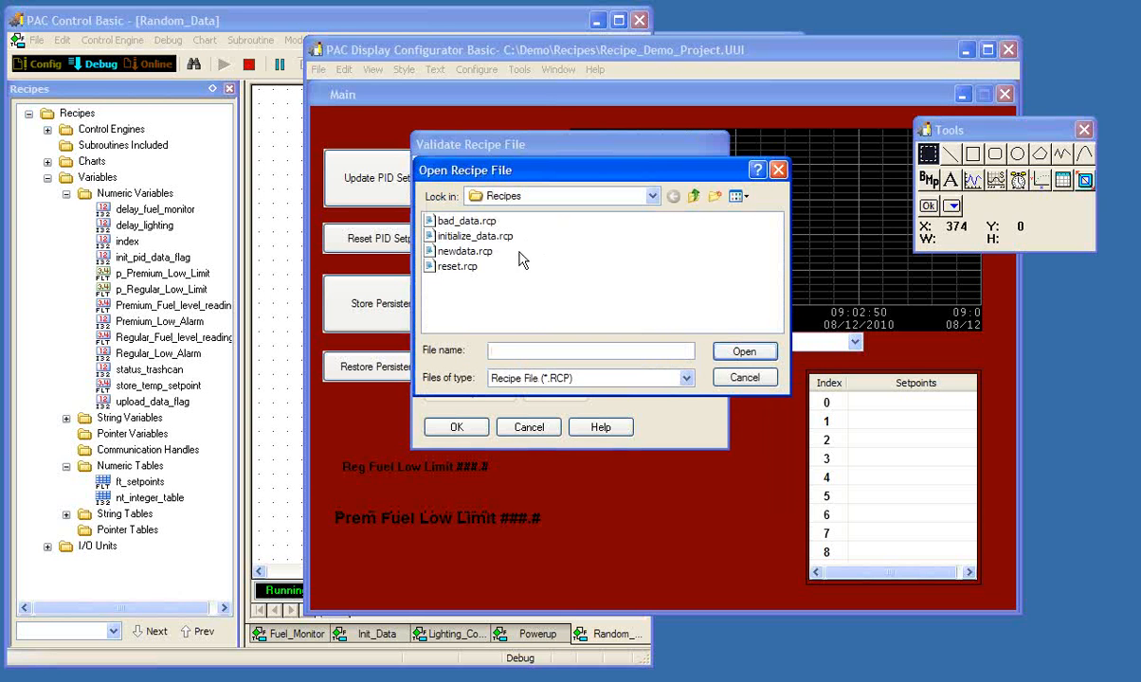
{"action": "left_click", "coordinate": [736, 352]}
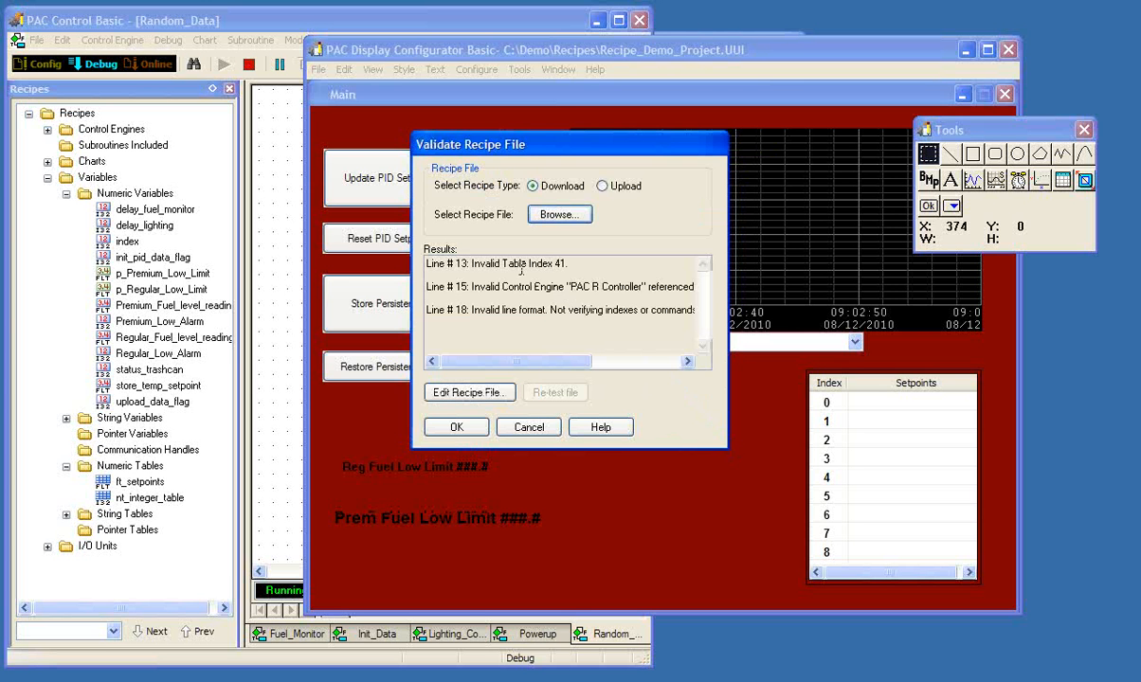
{"action": "left_click_drag", "start_coordinate": [555, 264], "coordinate": [565, 264]}
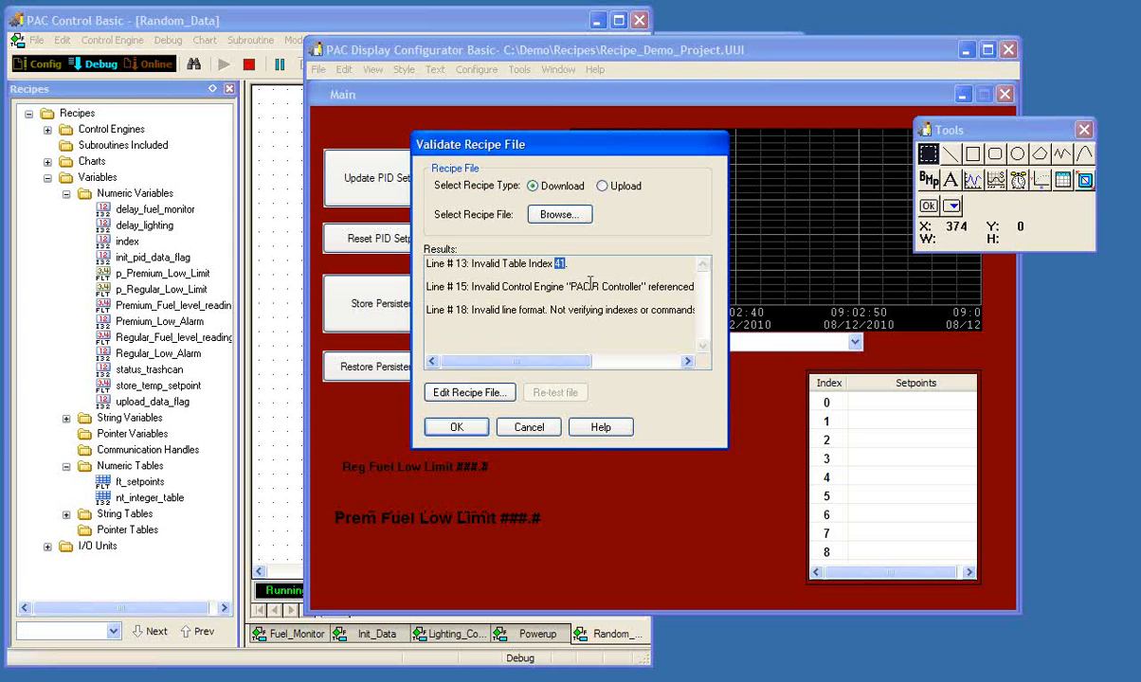
{"action": "mouse_move", "coordinate": [565, 361]}
{"action": "left_mouse_down"}
{"action": "mouse_move", "coordinate": [641, 370]}
{"action": "mouse_move", "coordinate": [560, 368]}
{"action": "left_mouse_up"}
- Edit bad_data.rcp in Notepad: make the last table index 11, reference PAC S Controller for Init_Data, and put "/" before "Reinitialize setpoints"
{"action": "left_click", "coordinate": [478, 400]}
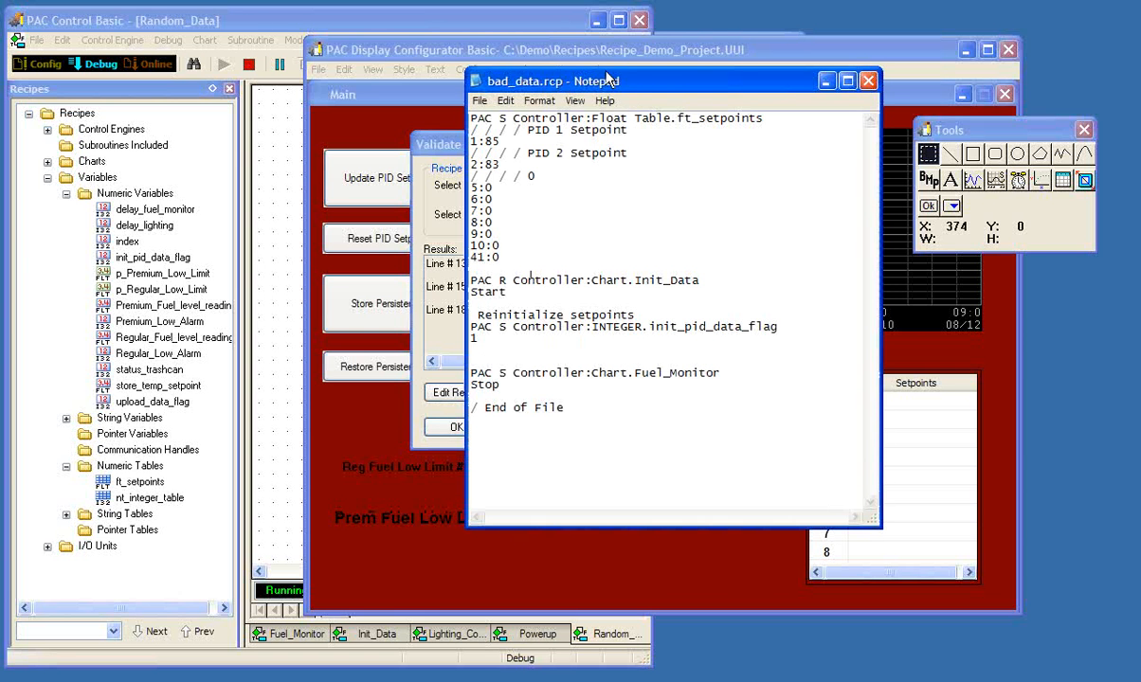
{"action": "left_click_drag", "start_coordinate": [600, 86], "coordinate": [560, 79]}
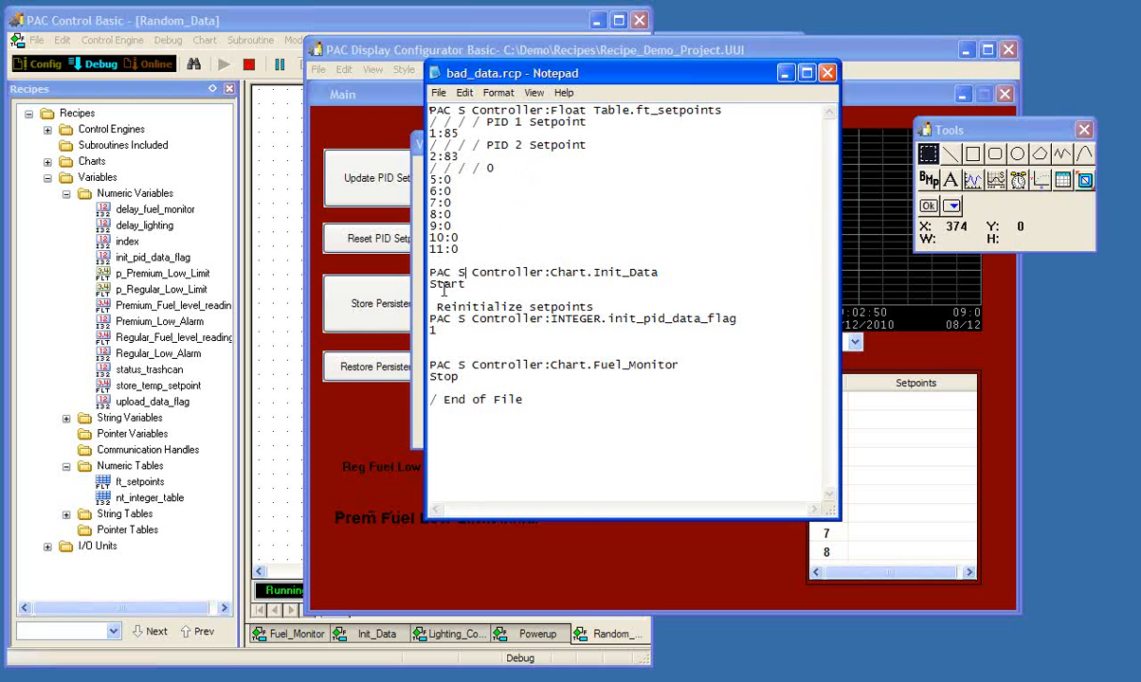
{"action": "left_click", "coordinate": [431, 308]}
{"action": "type", "text": "/"}
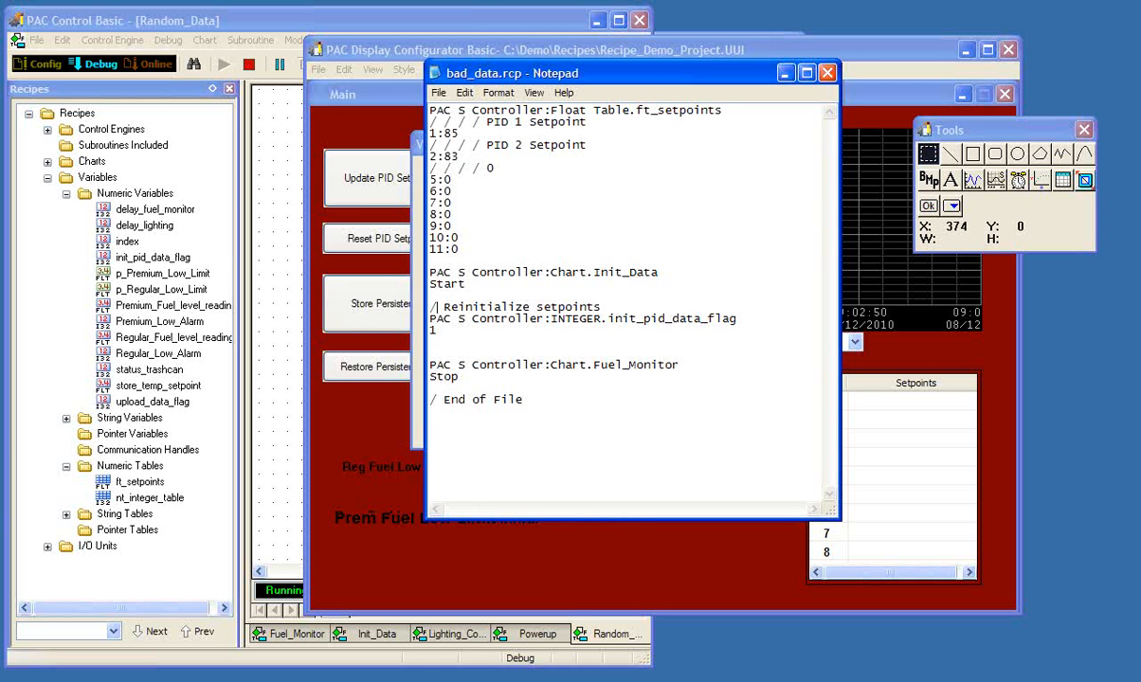
- Save and close bad_data.rcp, re-test it in the recipe validation, and finish validating
{"action": "left_click", "coordinate": [828, 73]}
{"action": "left_click", "coordinate": [474, 474]}
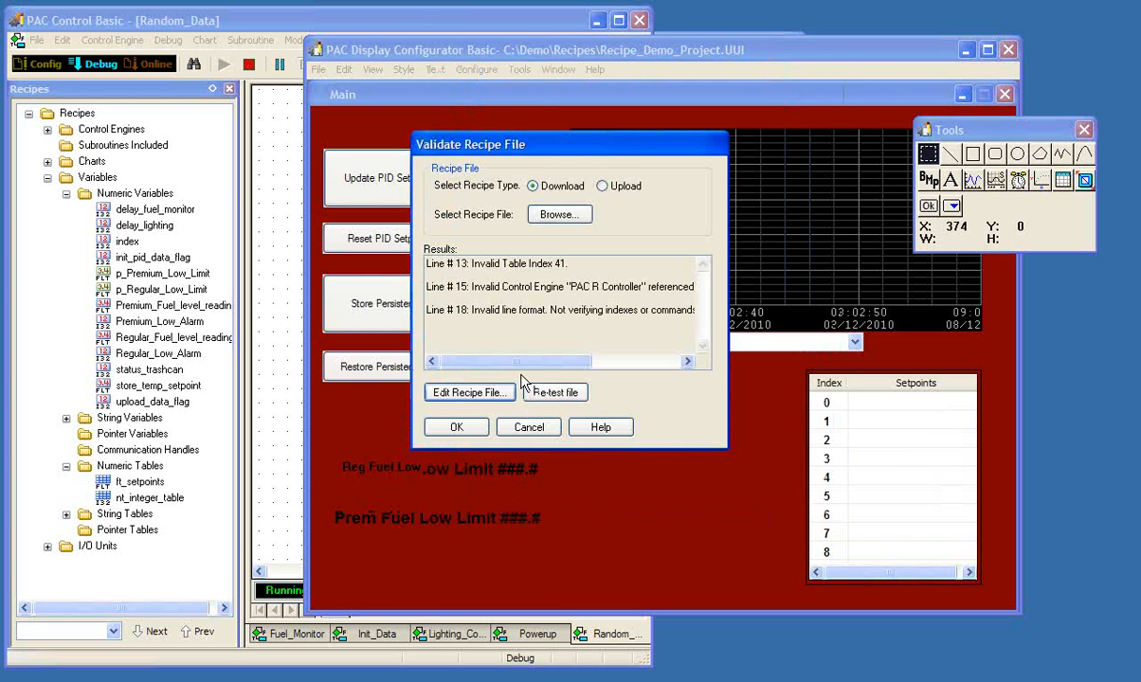
{"action": "left_click", "coordinate": [555, 392]}
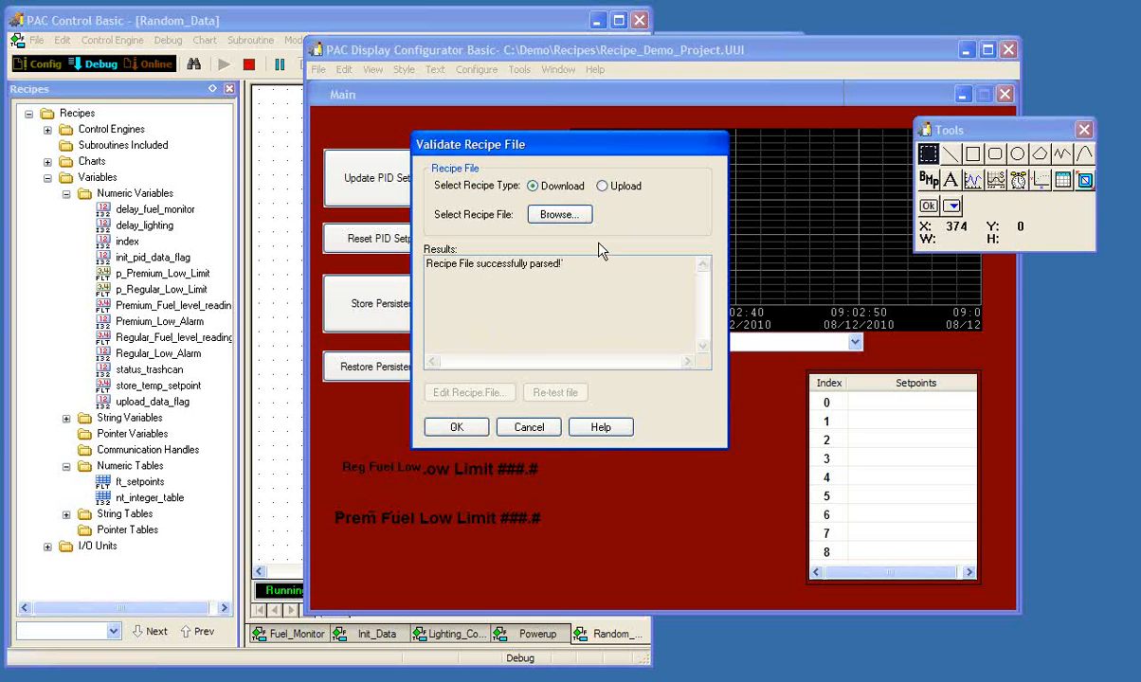
{"action": "left_click", "coordinate": [456, 427]}
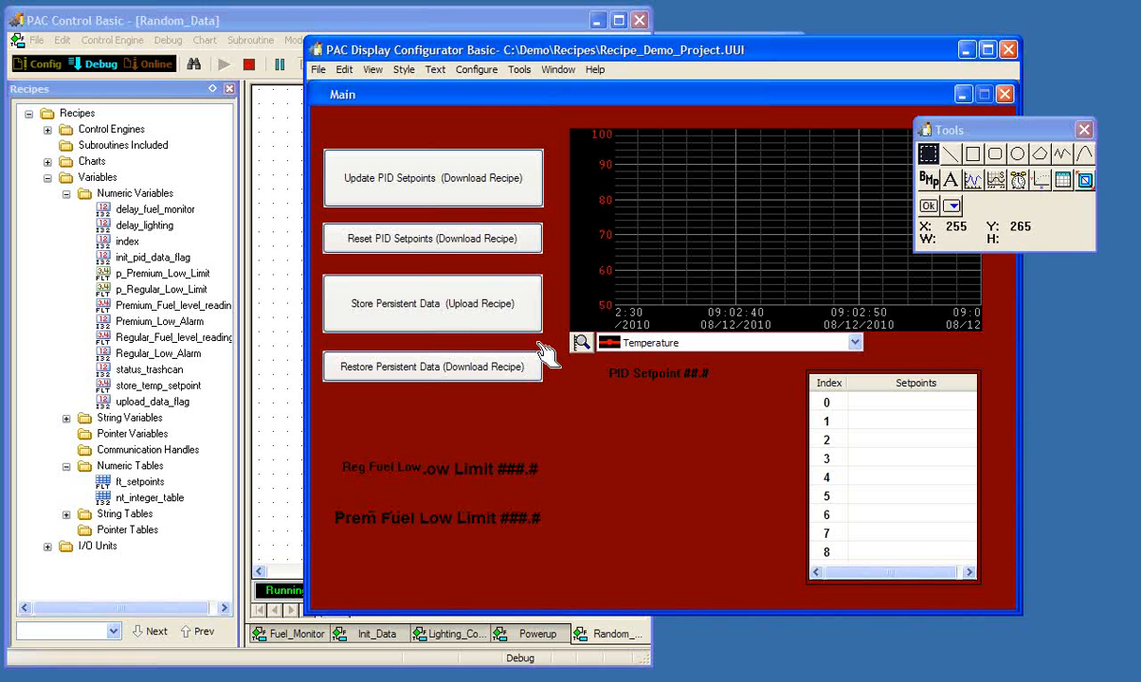
- Give the Update PID Setpoints button a Download Recipe attribute with the directory C:\Demo\Recipes
{"action": "left_click", "coordinate": [447, 189]}
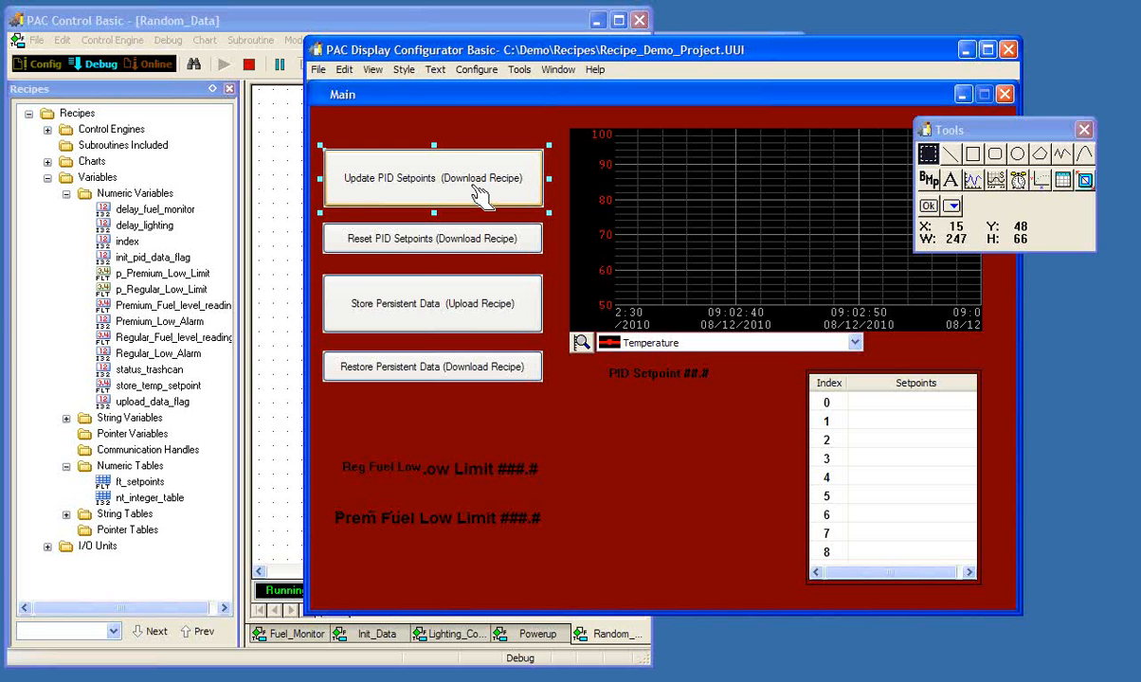
{"action": "double_click", "coordinate": [470, 183]}
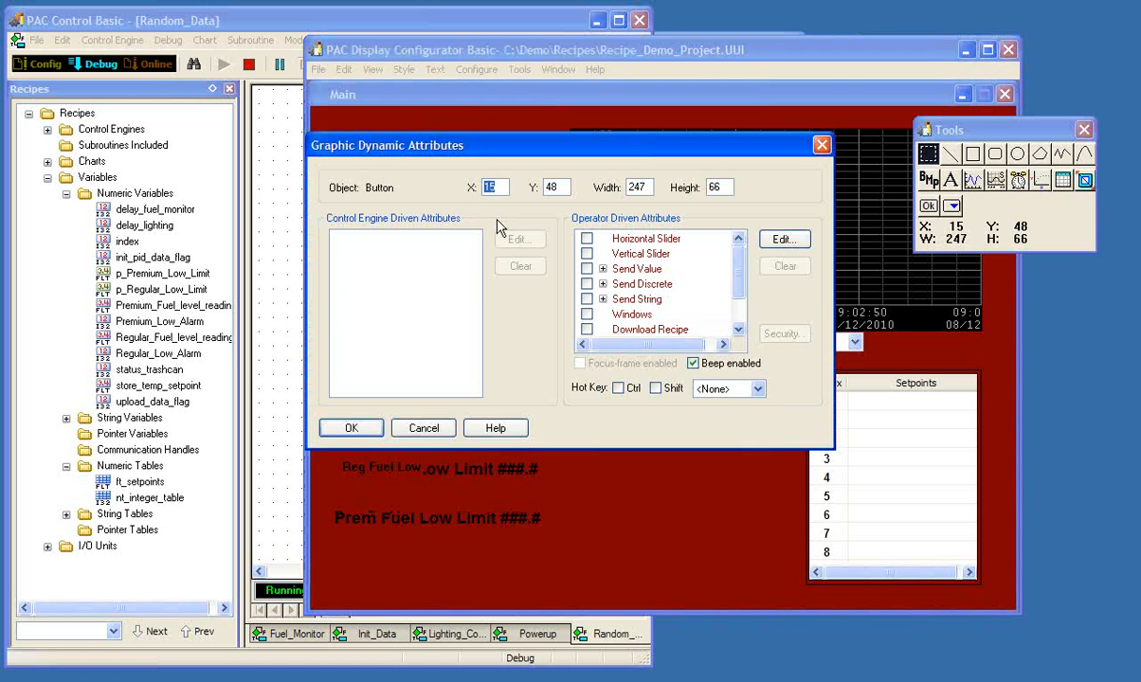
{"action": "left_click_drag", "start_coordinate": [738, 283], "coordinate": [740, 305]}
{"action": "left_click", "coordinate": [678, 290]}
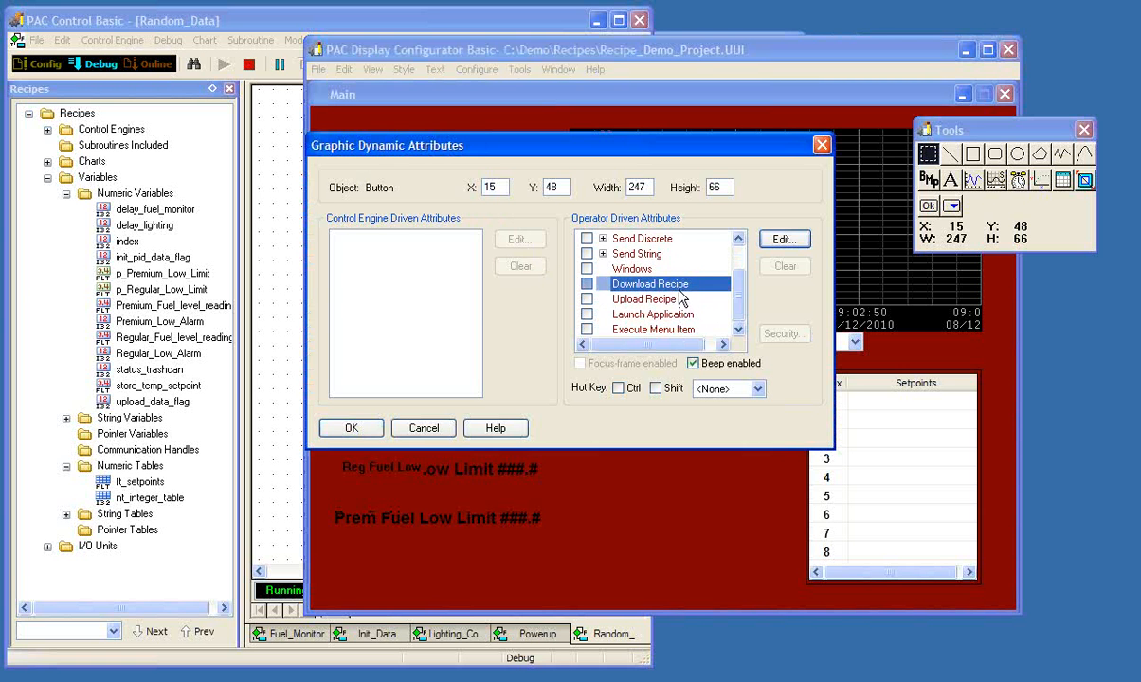
{"action": "double_click", "coordinate": [678, 292]}
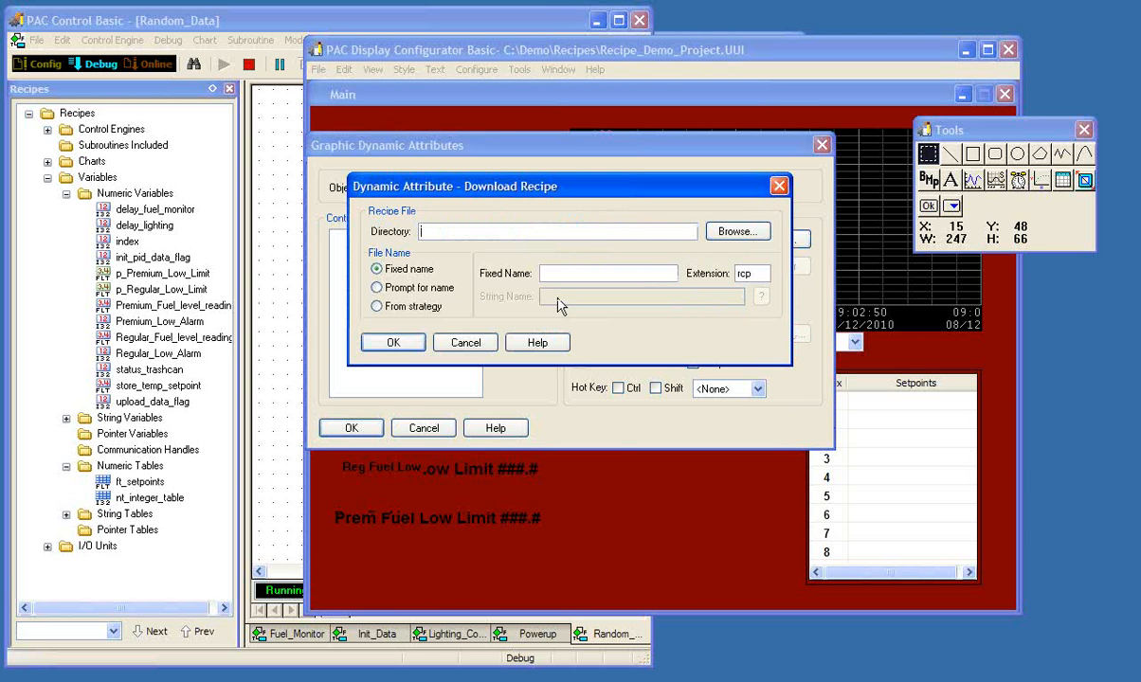
{"action": "left_click", "coordinate": [715, 232]}
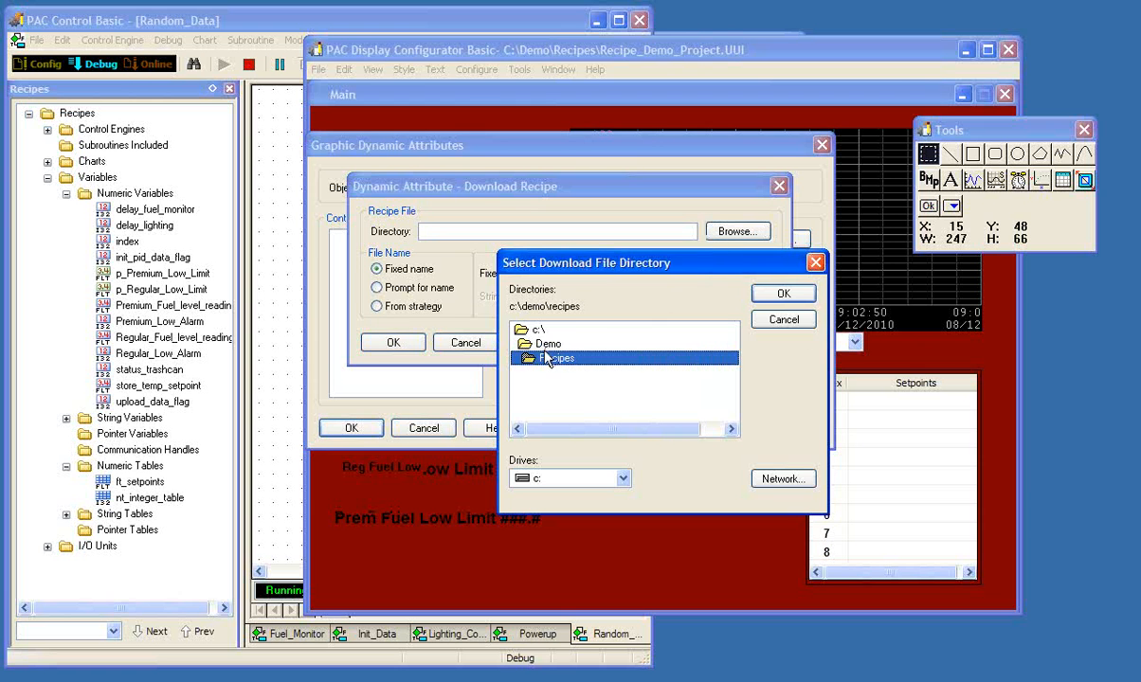
{"action": "left_click", "coordinate": [801, 298]}
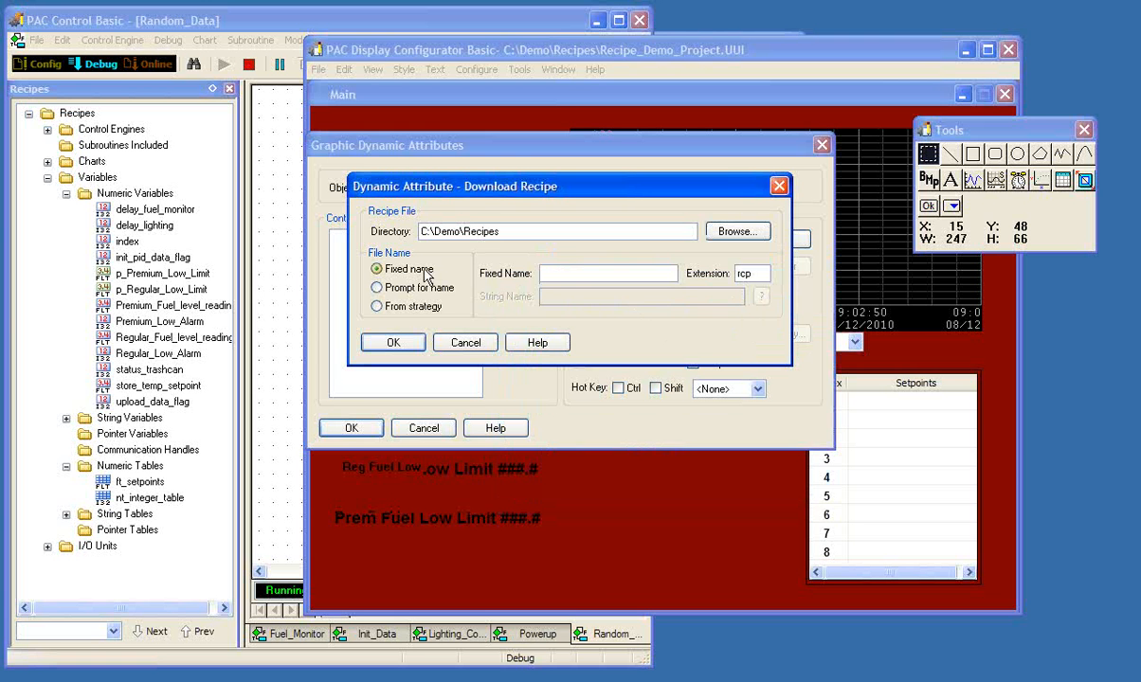
- Set the download recipe's file name option to Prompt for name and apply the button's dynamic attributes
{"action": "left_click", "coordinate": [411, 292]}
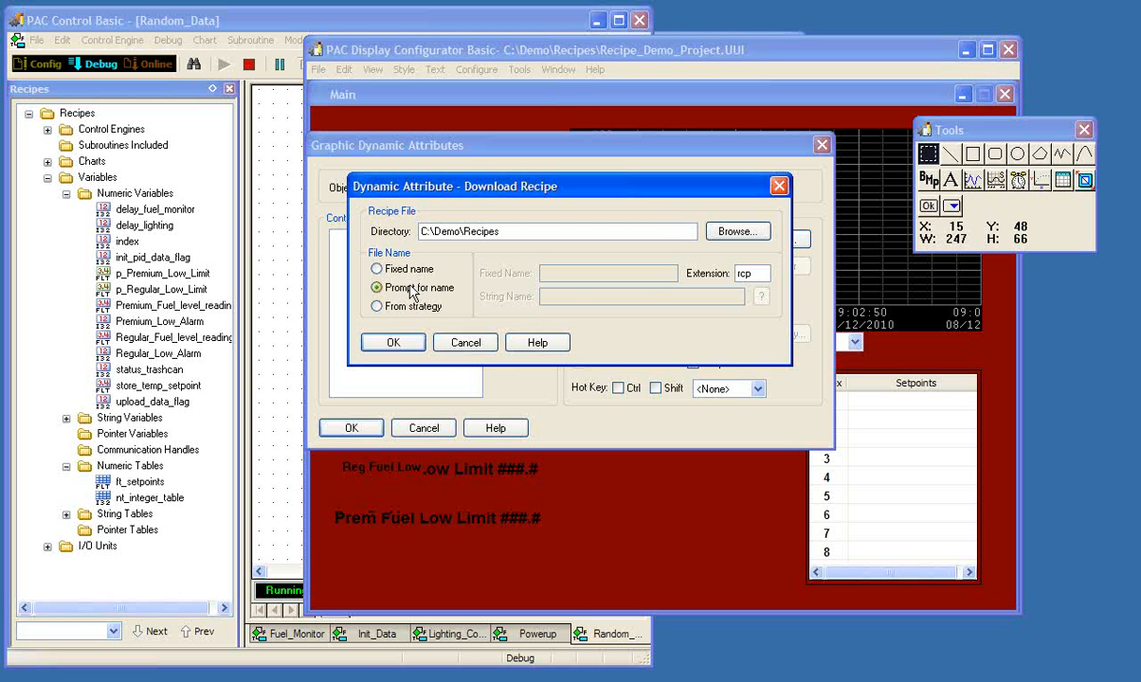
{"action": "left_click", "coordinate": [399, 343]}
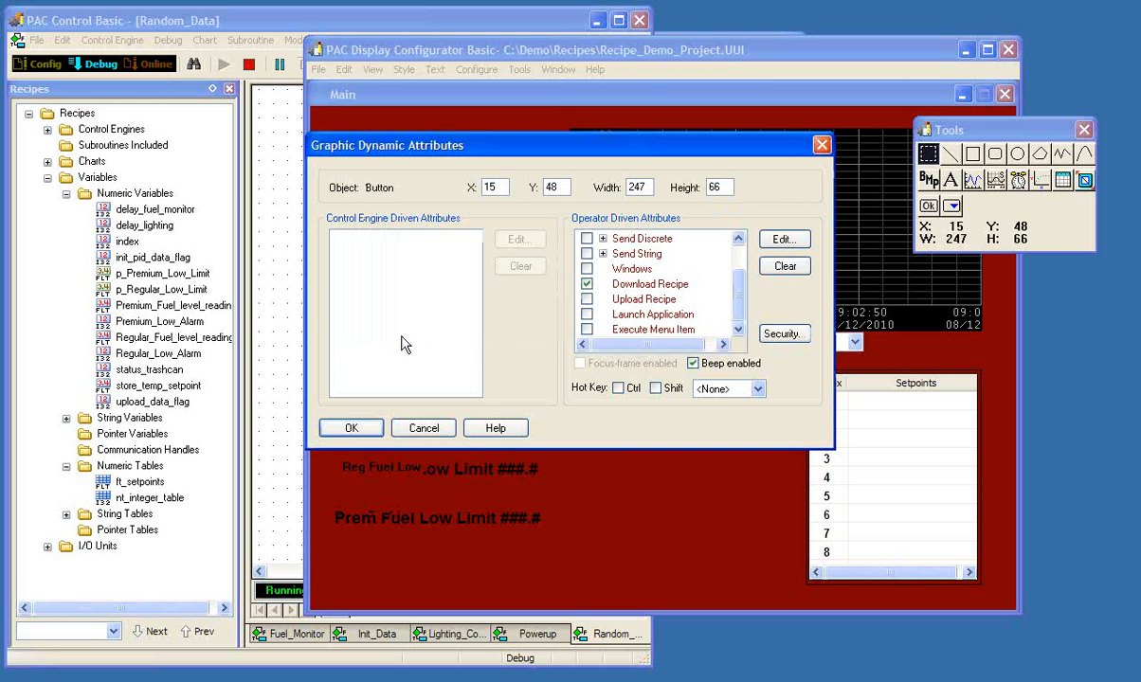
{"action": "left_click", "coordinate": [352, 428]}
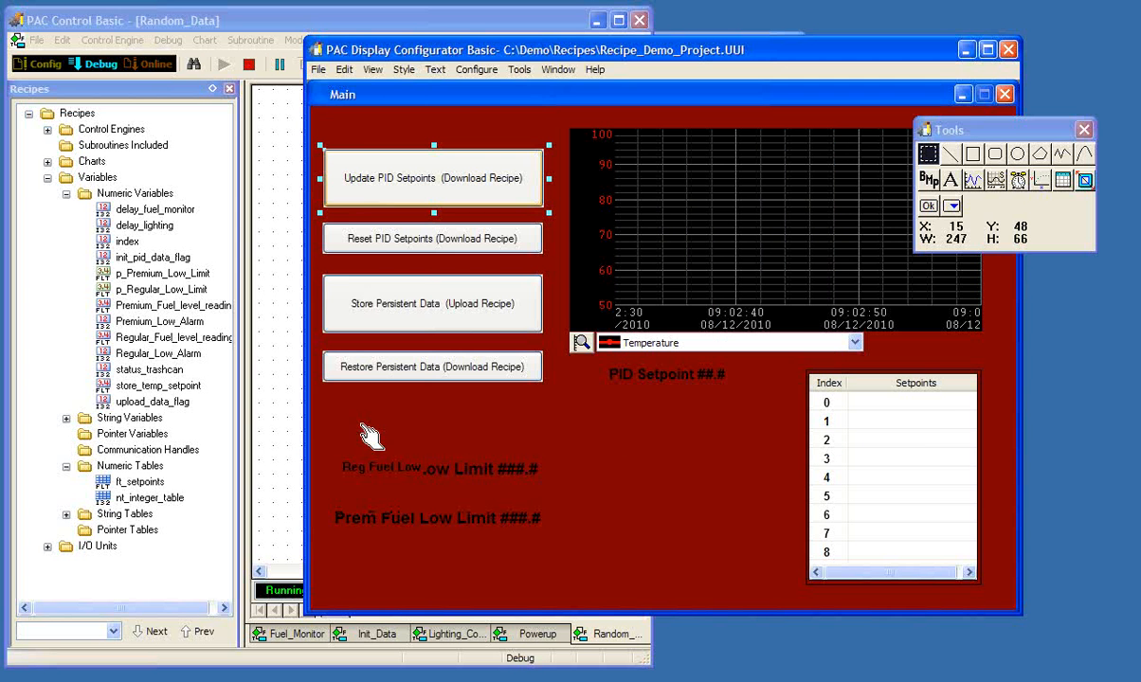
- Load the display project in PAC Display Runtime
{"action": "left_click", "coordinate": [318, 72]}
{"action": "left_click", "coordinate": [318, 72]}
{"action": "left_click", "coordinate": [343, 173]}
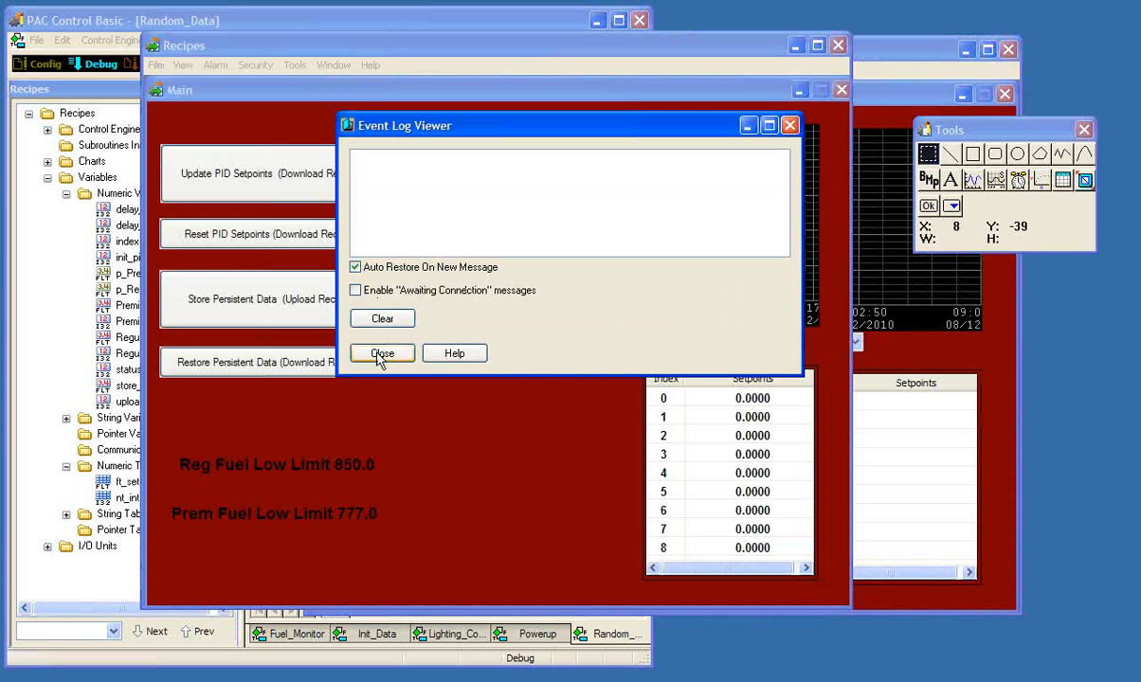
- Close the event log and choose the Setpoint pen for the trend on the Main window
{"action": "left_click", "coordinate": [382, 352]}
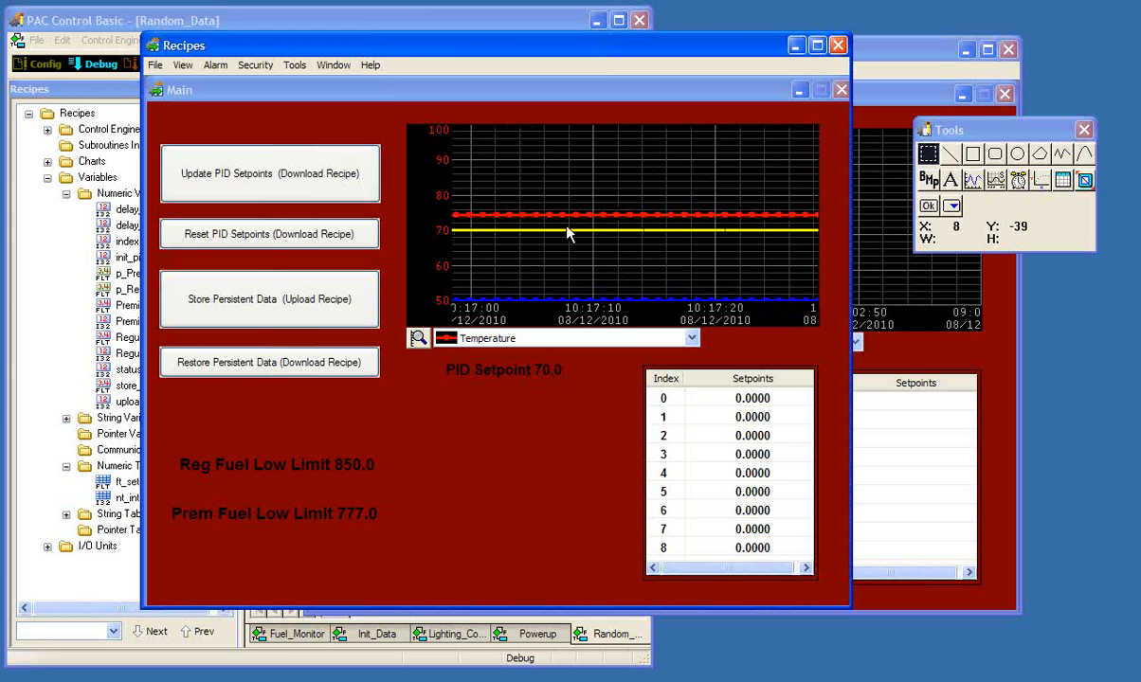
{"action": "left_click", "coordinate": [691, 339]}
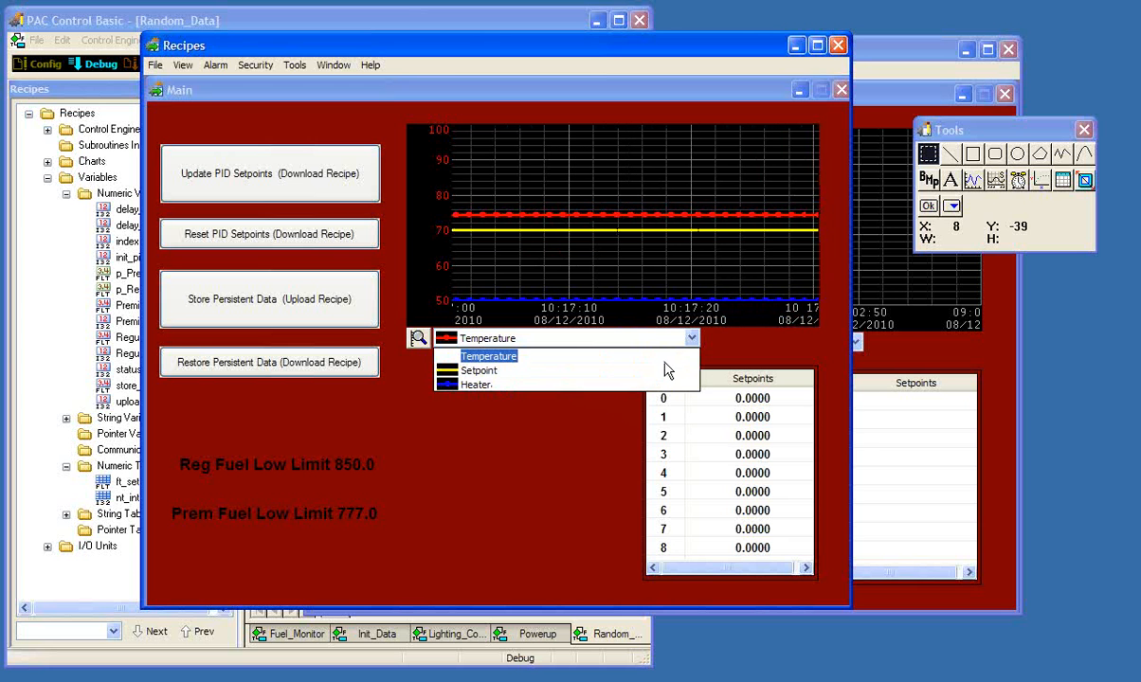
{"action": "left_click", "coordinate": [662, 370]}
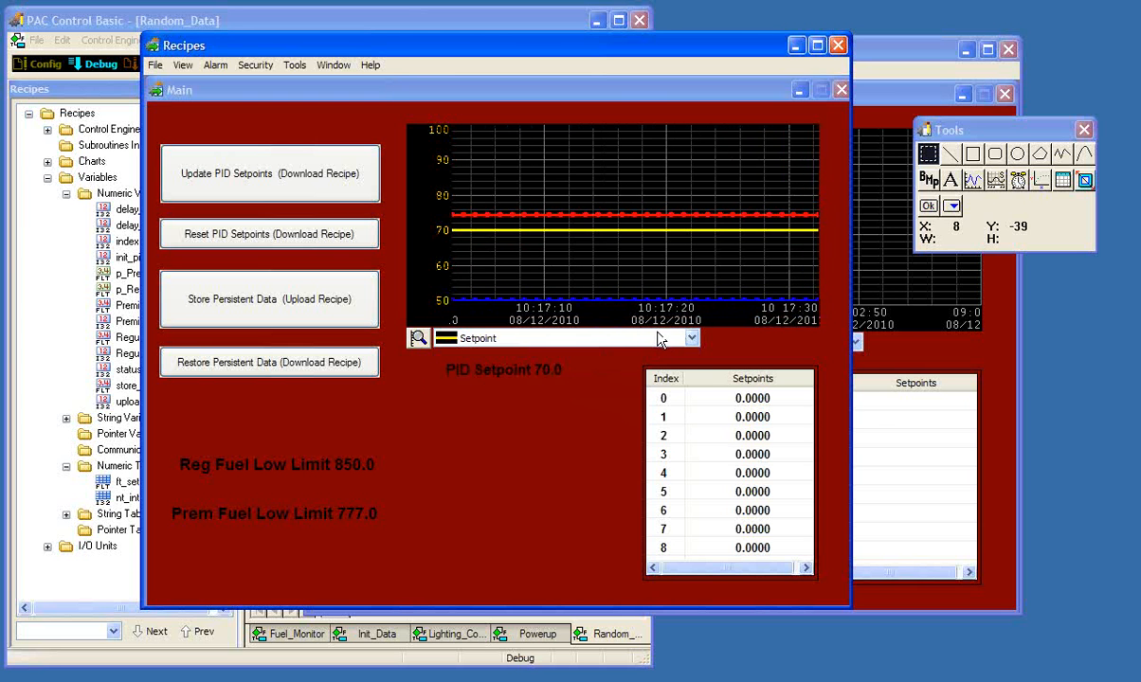
- Download newdata.rcp through the Update PID Setpoints button and close the event log
{"action": "left_click", "coordinate": [331, 180]}
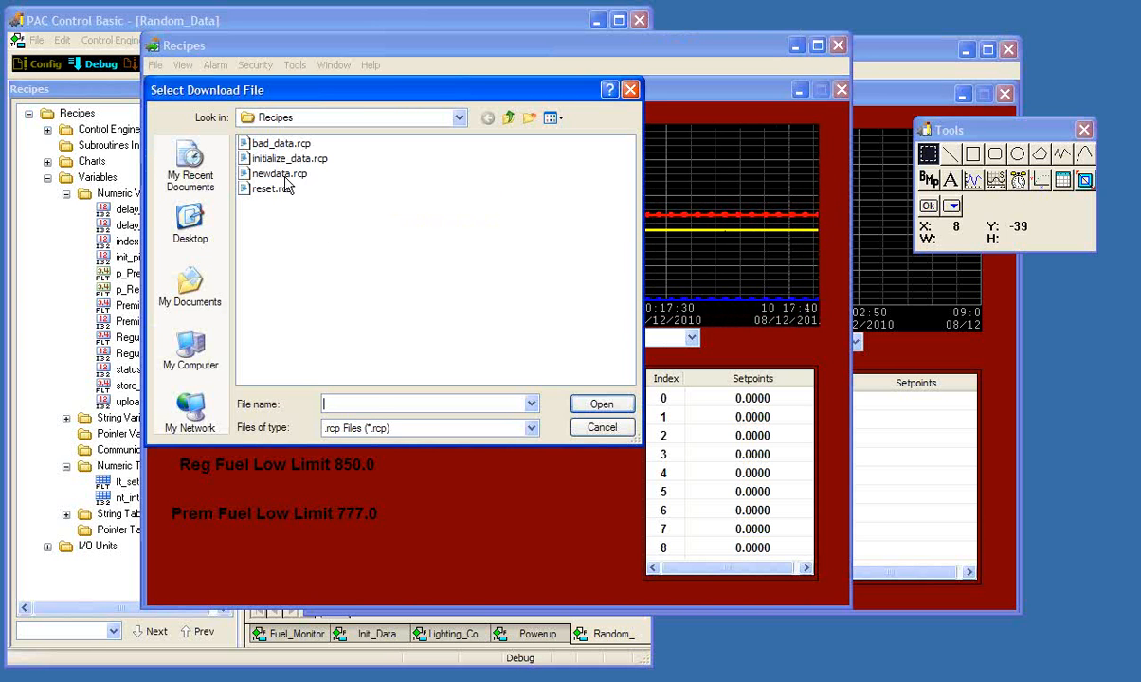
{"action": "left_click", "coordinate": [284, 178]}
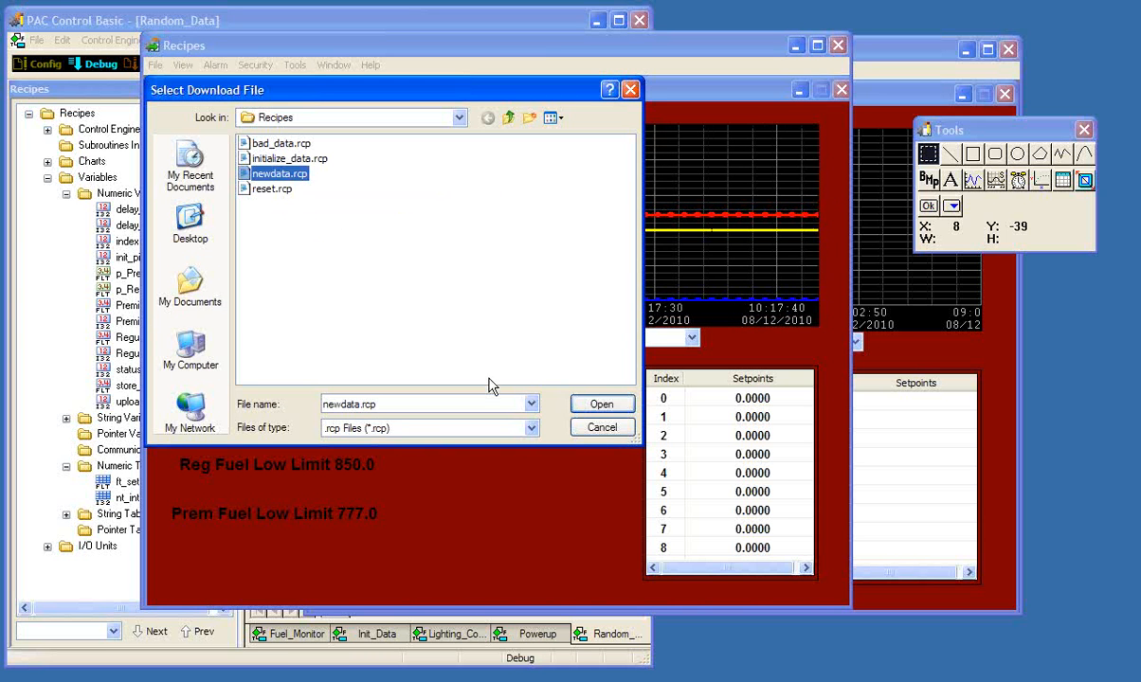
{"action": "left_click", "coordinate": [603, 405]}
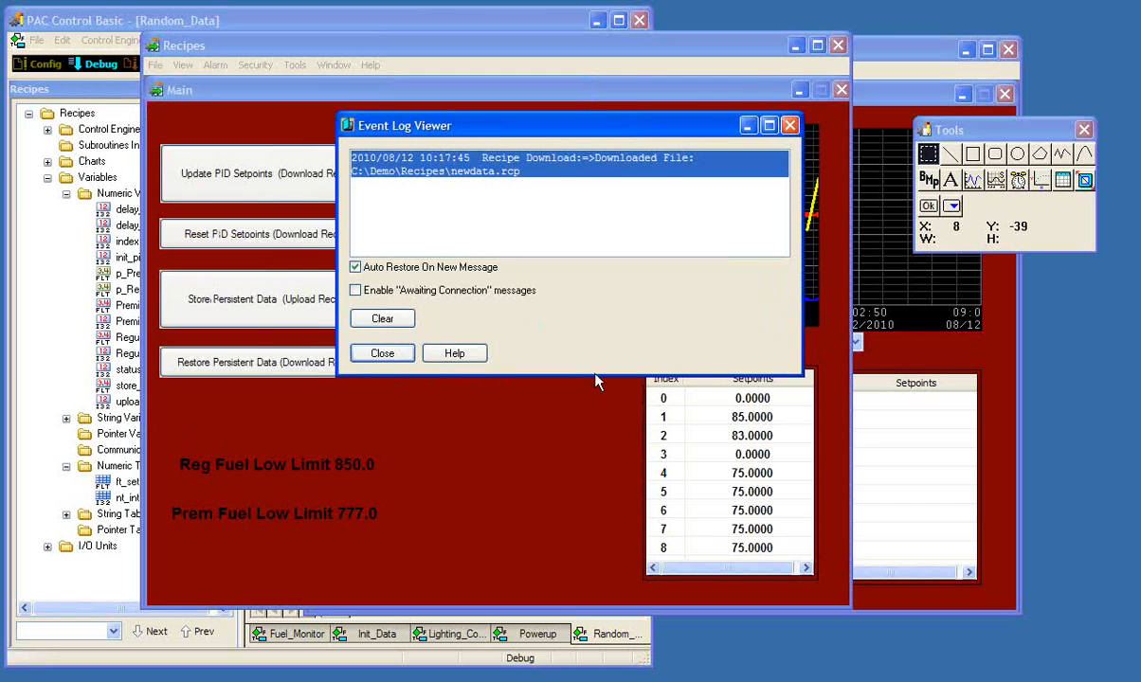
{"action": "left_click", "coordinate": [382, 354]}
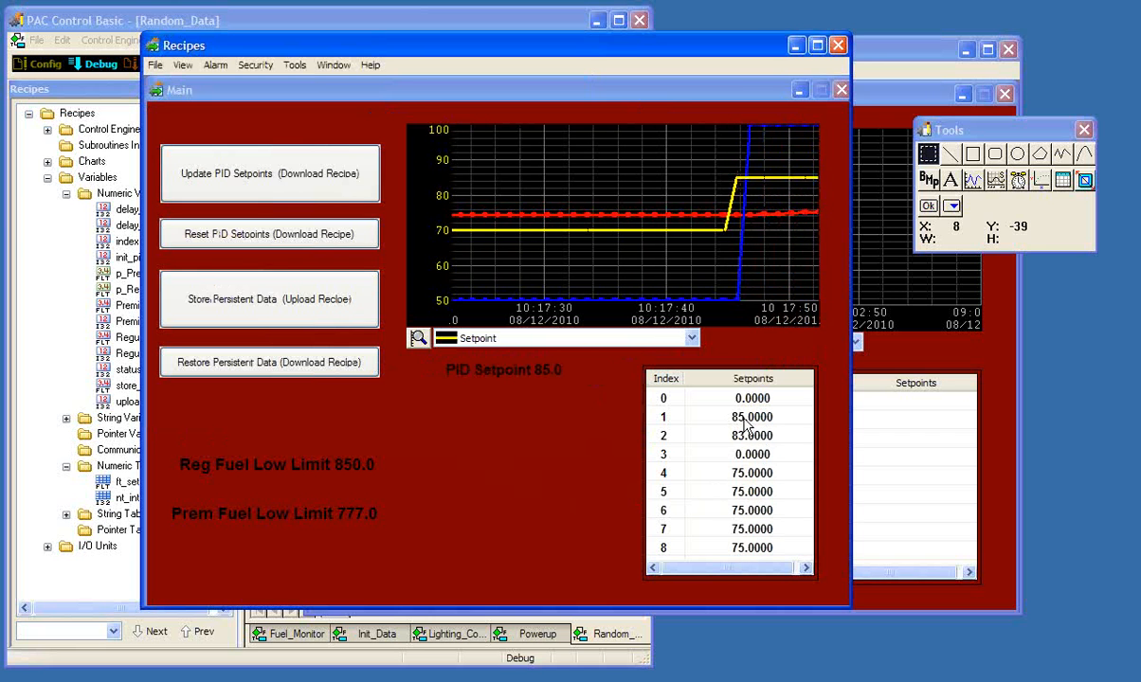
- Run the Reset PID Setpoints recipe download and dismiss the event log
{"action": "left_click", "coordinate": [891, 201]}
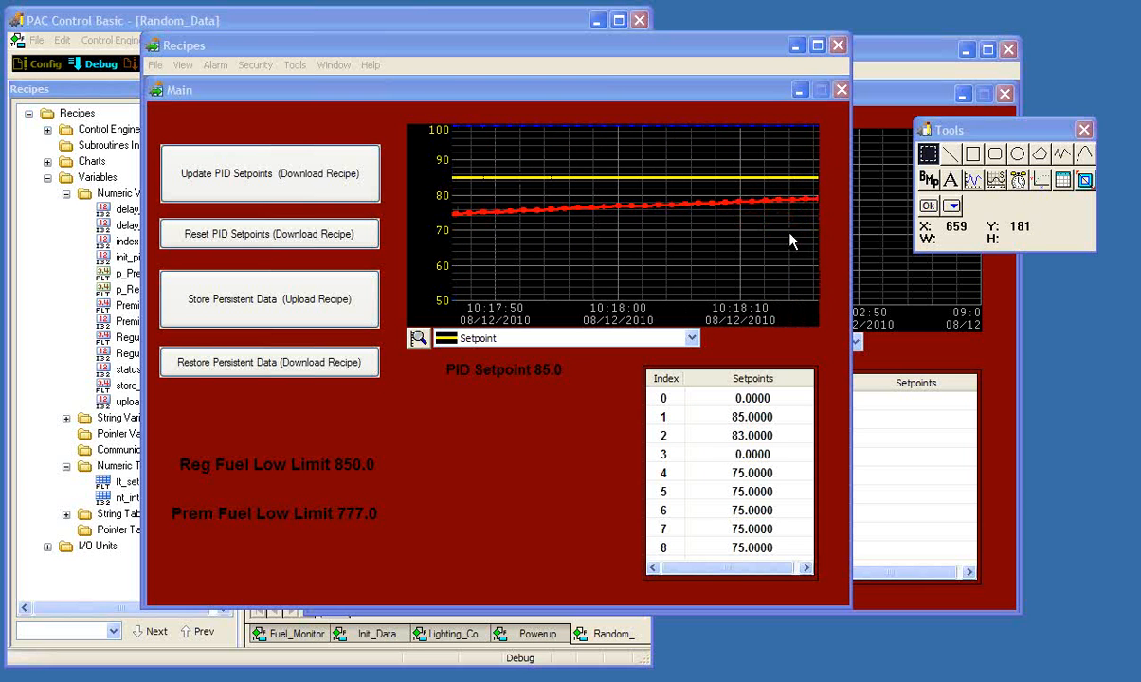
{"action": "left_click", "coordinate": [334, 237]}
{"action": "left_click", "coordinate": [380, 353]}
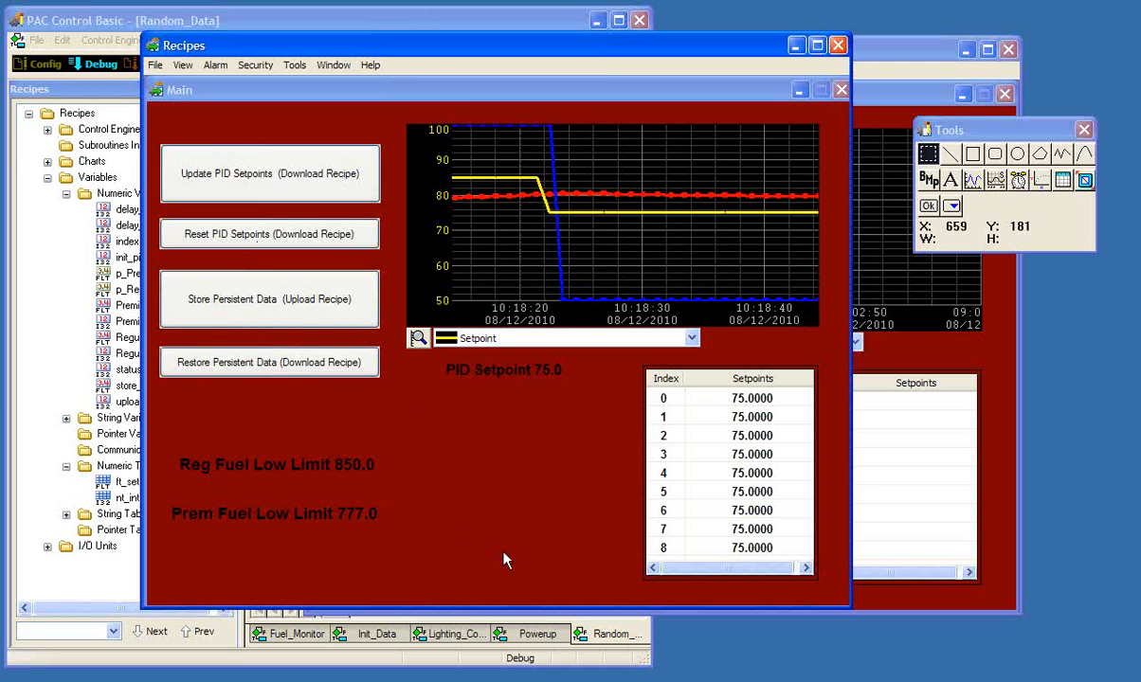
- Switch to PAC Control, inspect the status of the strategy's charts, including Init_Data, and minimize the program
{"action": "left_click", "coordinate": [120, 29]}
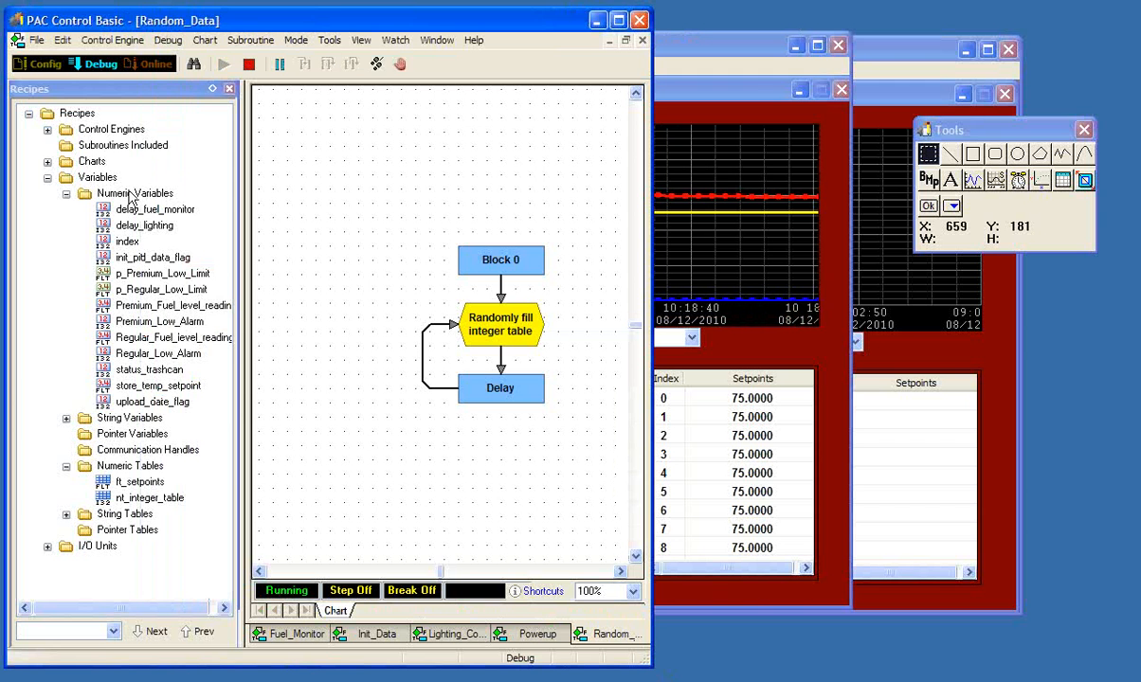
{"action": "left_click", "coordinate": [96, 166]}
{"action": "double_click", "coordinate": [96, 166]}
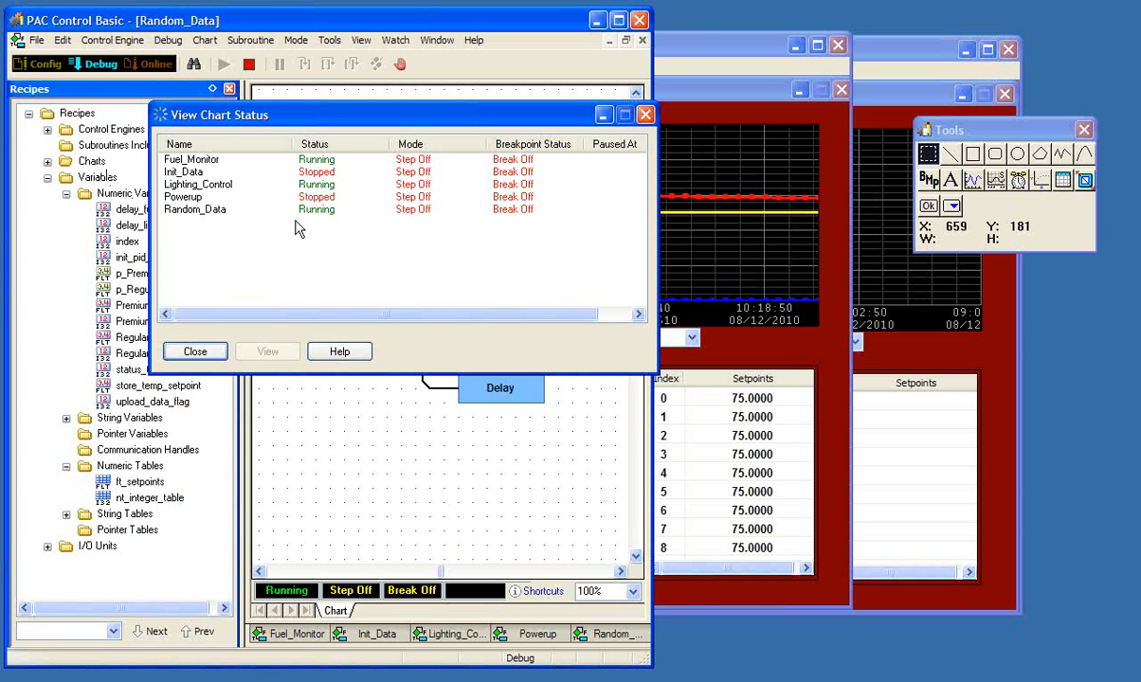
{"action": "left_click", "coordinate": [189, 172]}
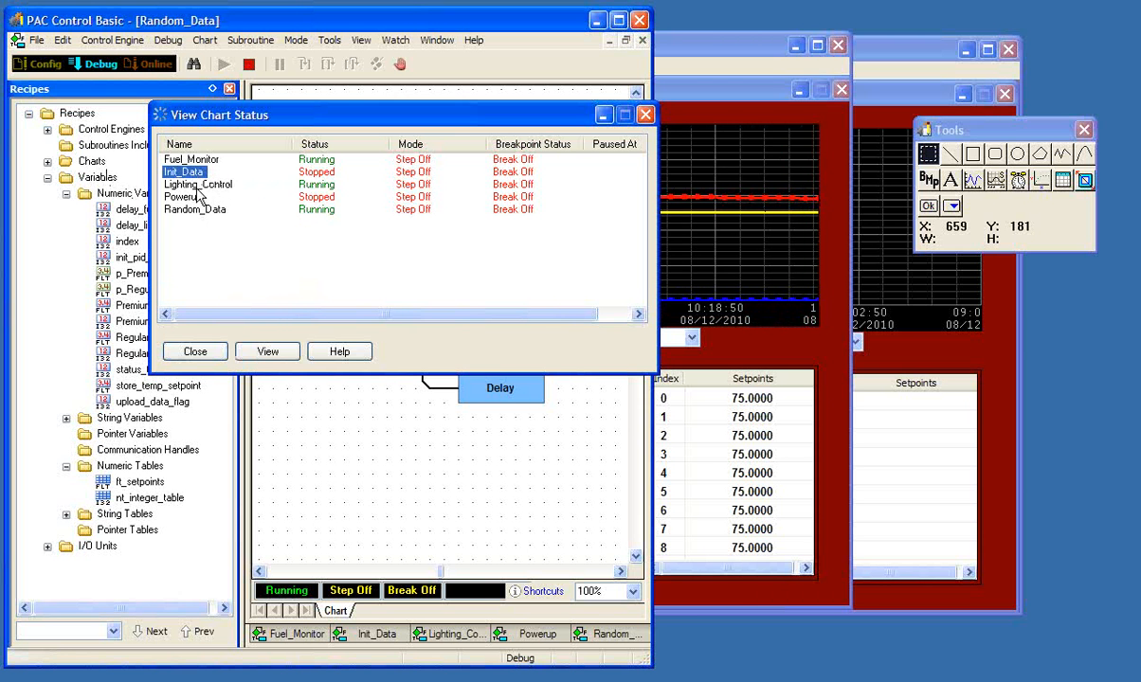
{"action": "left_click", "coordinate": [195, 352]}
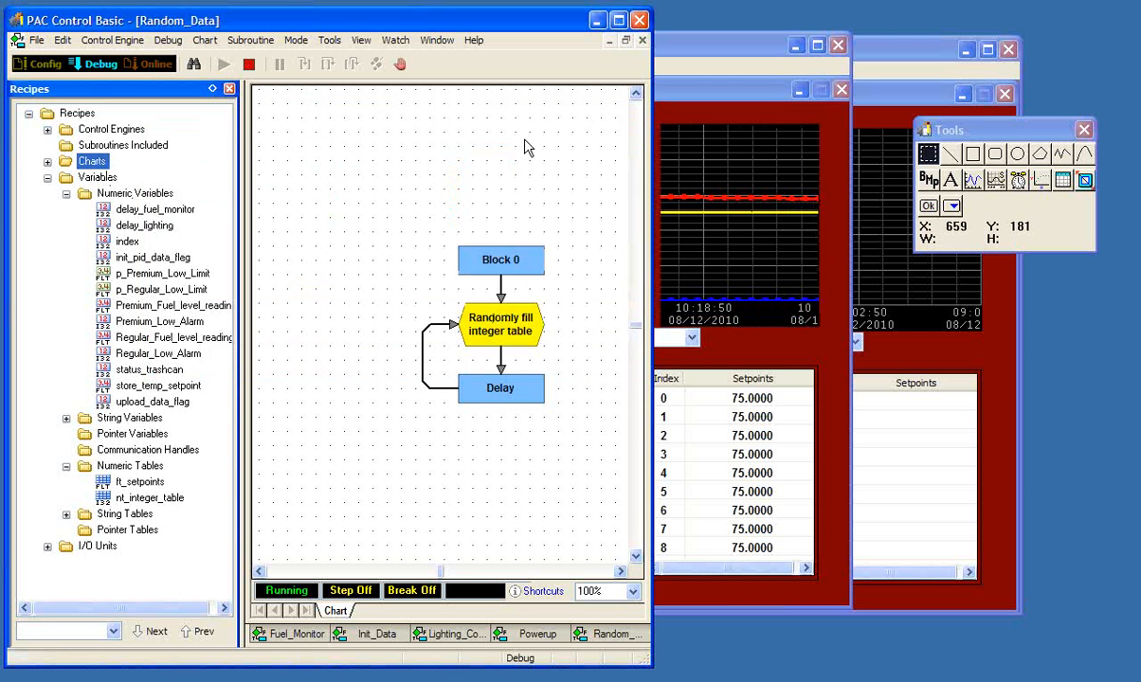
{"action": "left_click", "coordinate": [595, 20]}
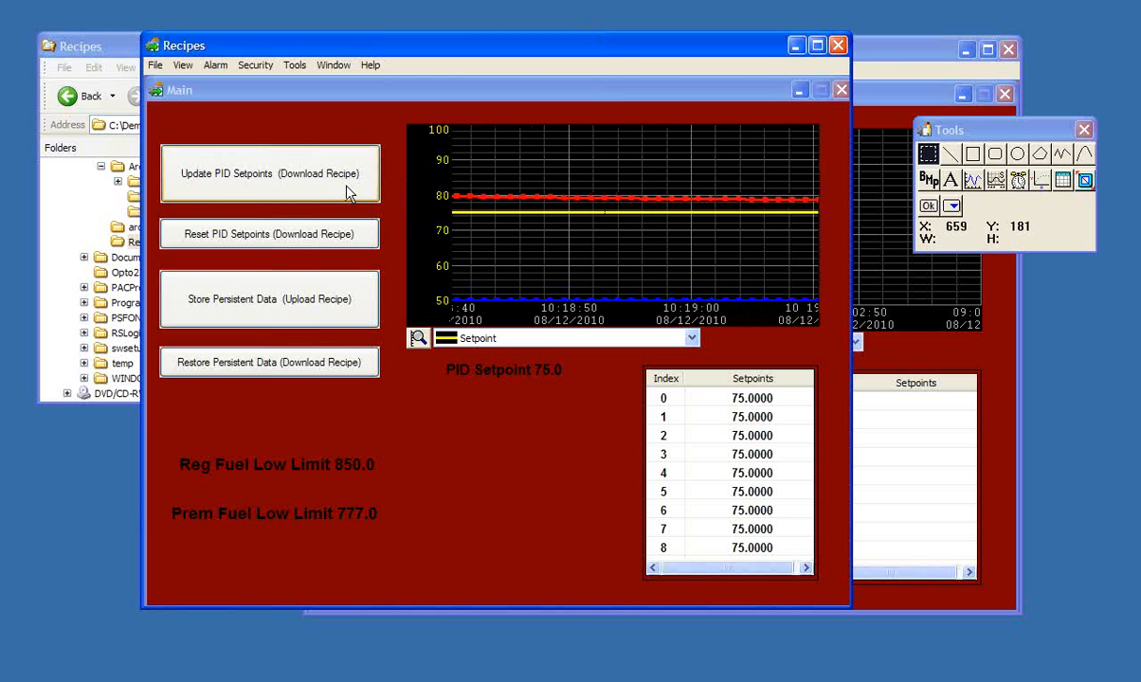
- Switch to PAC Display Configurator and add a download recipe named New Setpoints to the project's recipe managers
{"action": "left_click", "coordinate": [797, 45]}
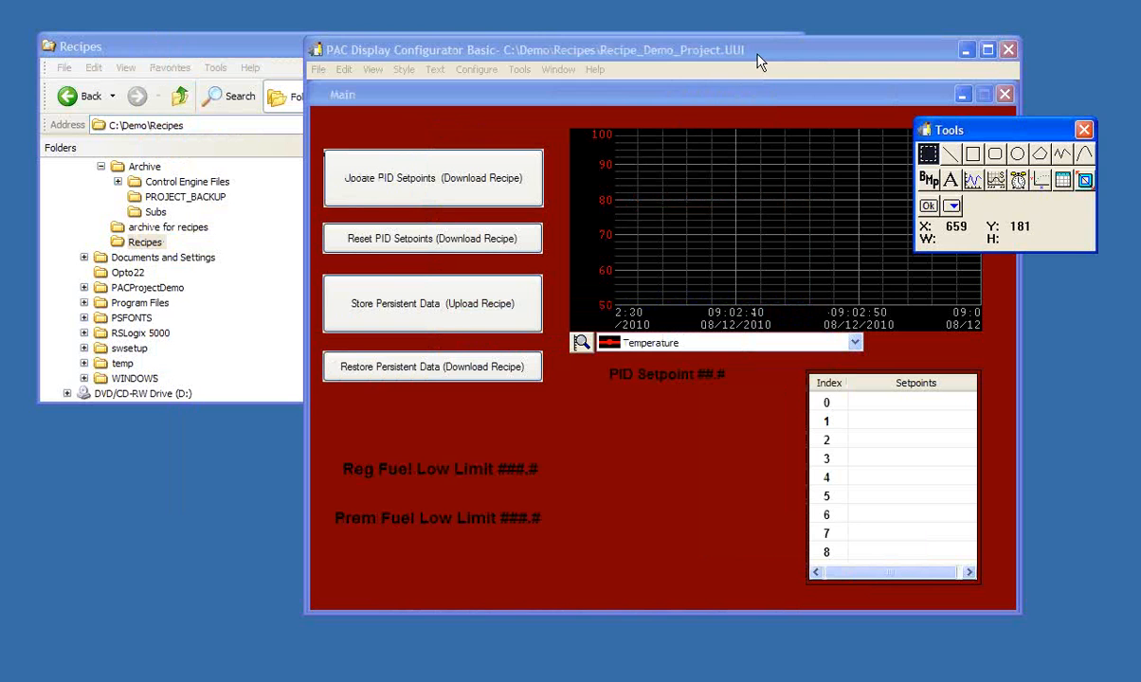
{"action": "left_click", "coordinate": [754, 59]}
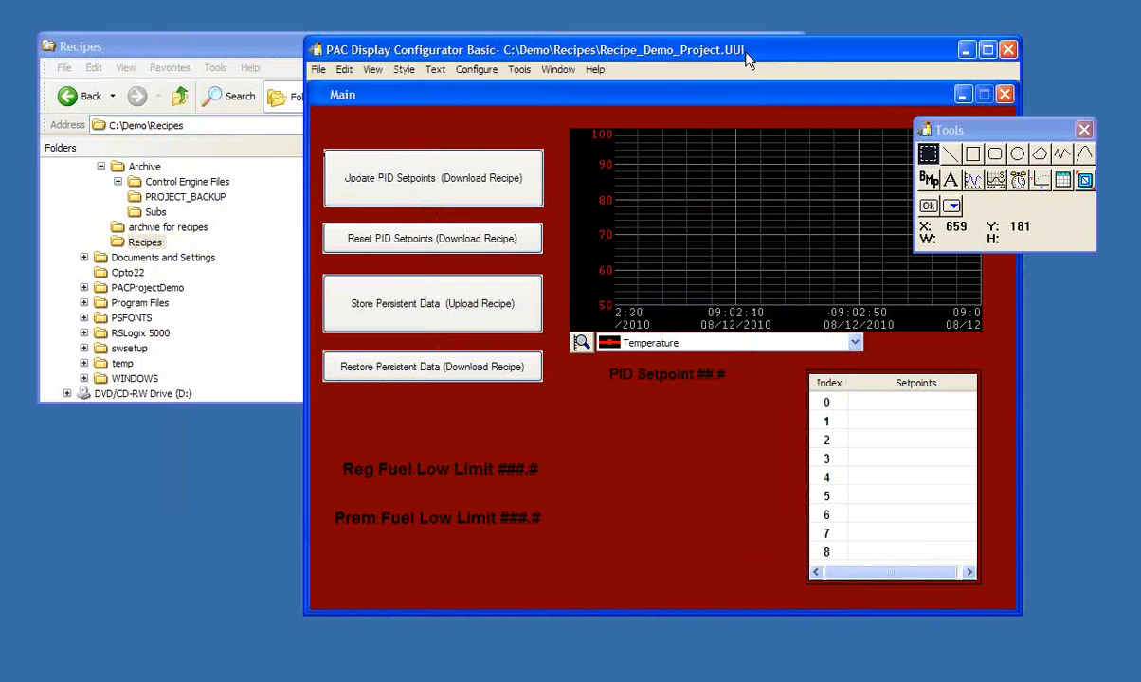
{"action": "left_click", "coordinate": [476, 71]}
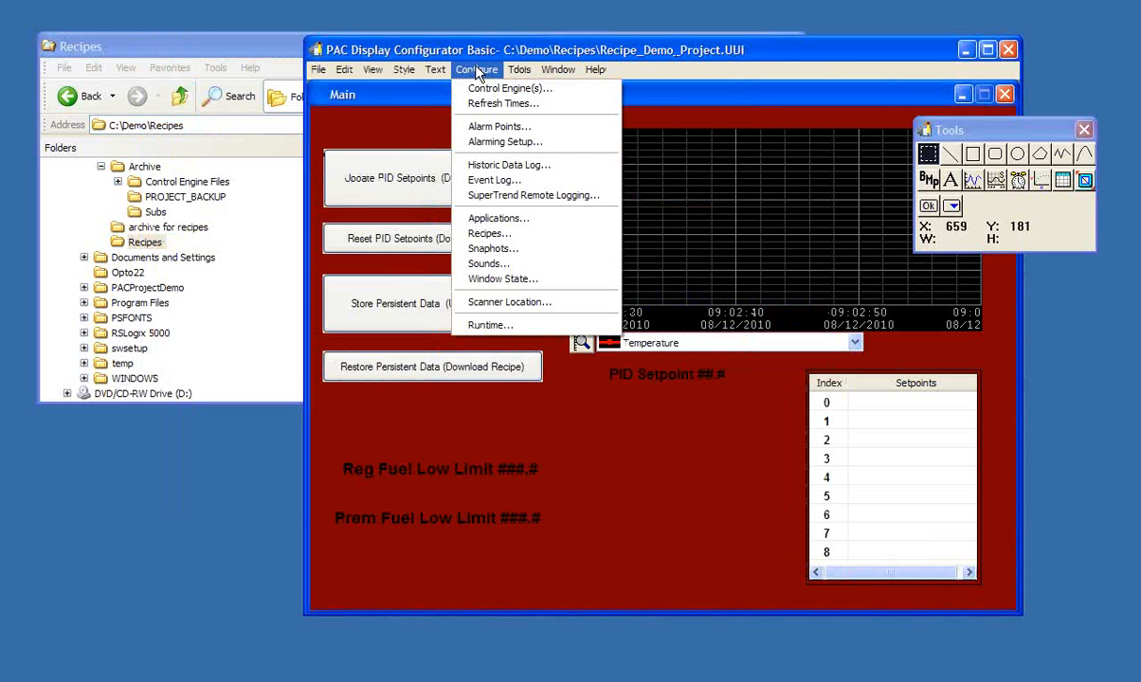
{"action": "left_click", "coordinate": [464, 240]}
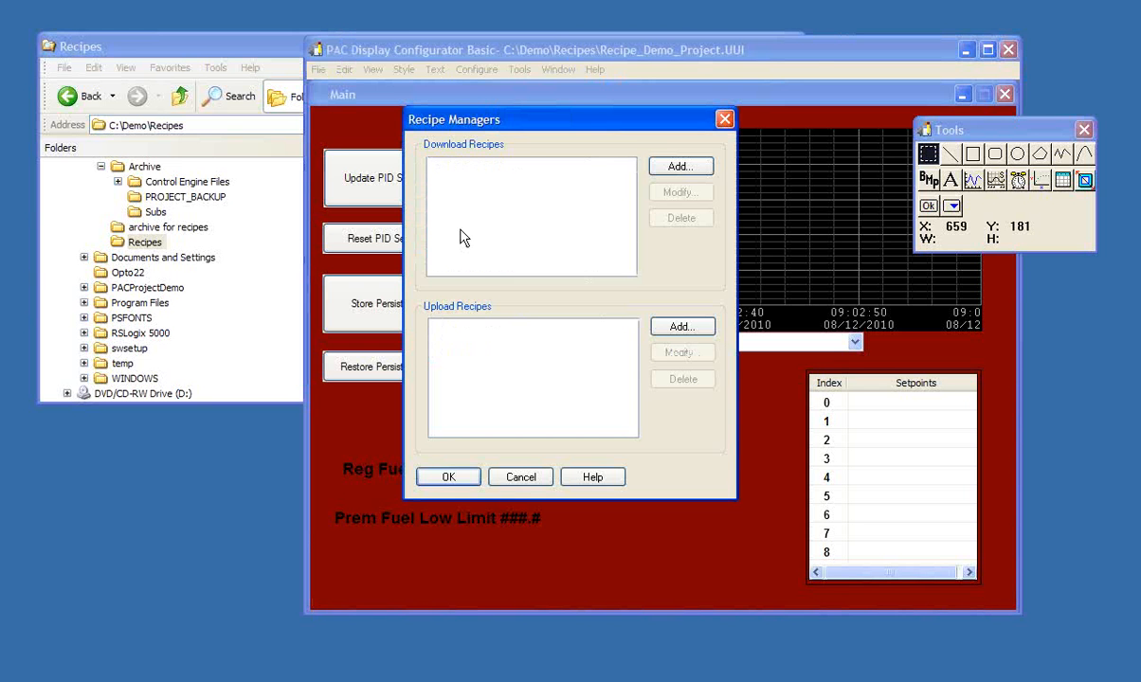
{"action": "left_click", "coordinate": [682, 168]}
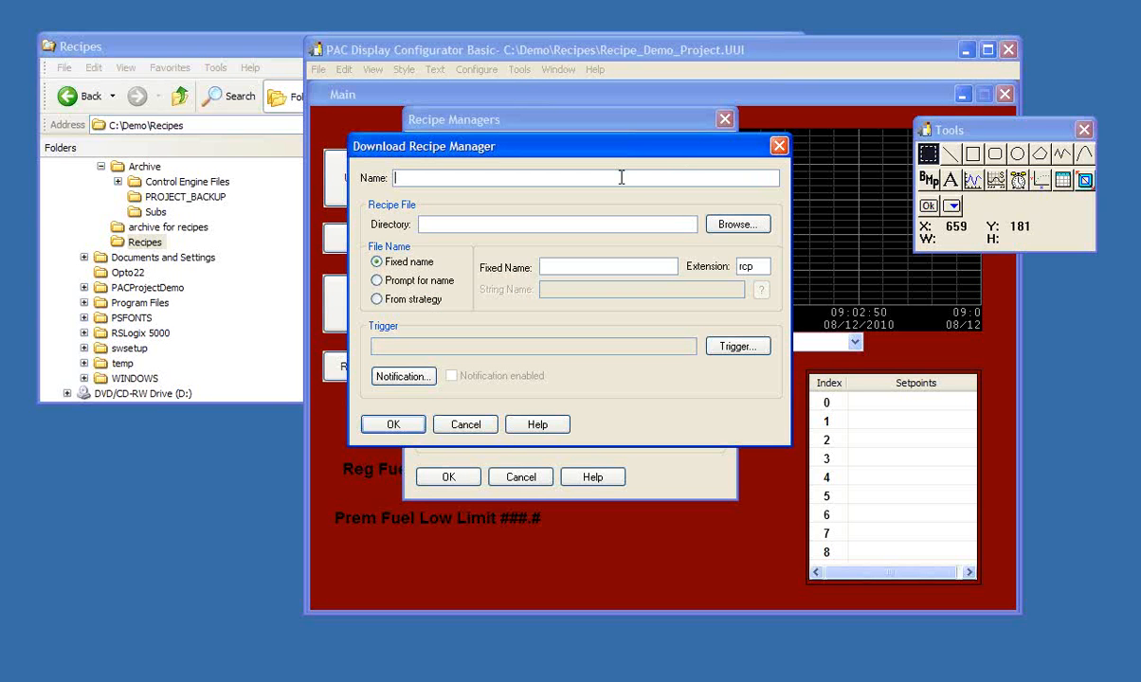
{"action": "type", "text": "New Setpoints"}
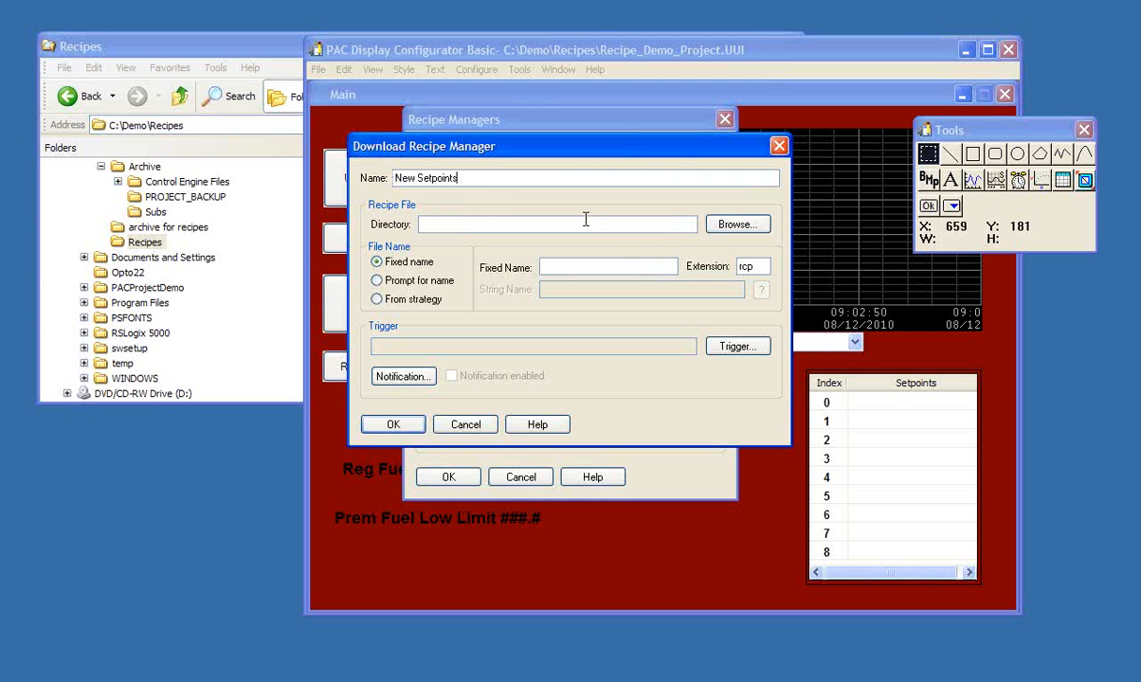
- Set the recipe's directory to C:\Demo\Recipes and its fixed file name to newdata
{"action": "left_click", "coordinate": [729, 227]}
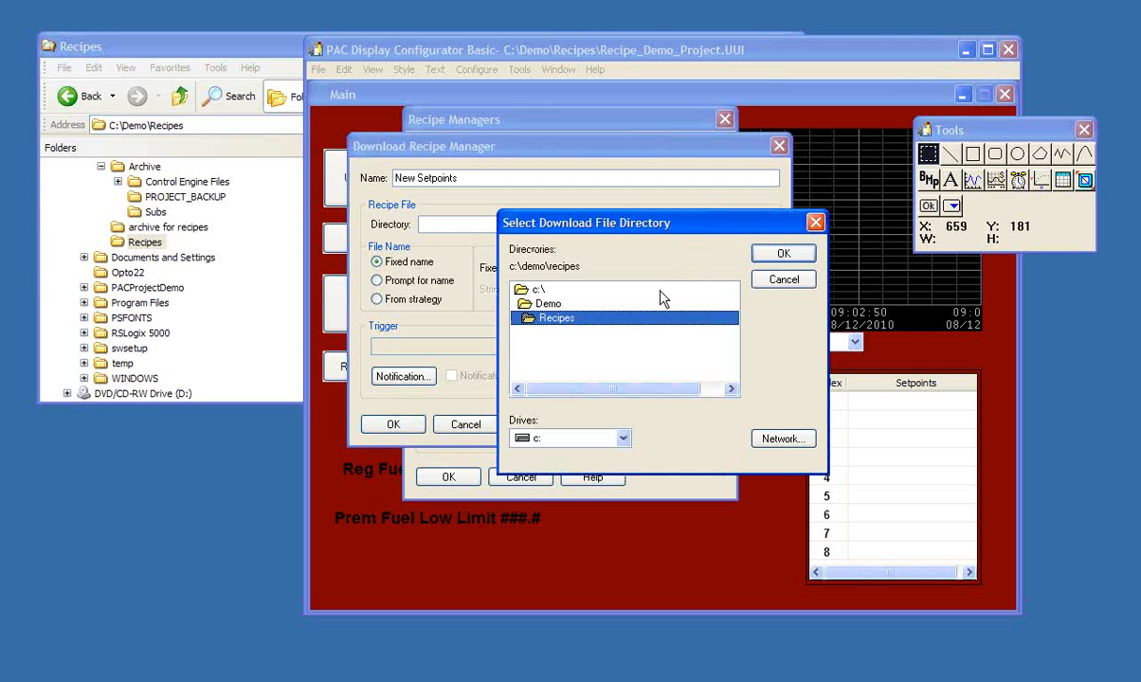
{"action": "left_click", "coordinate": [782, 253]}
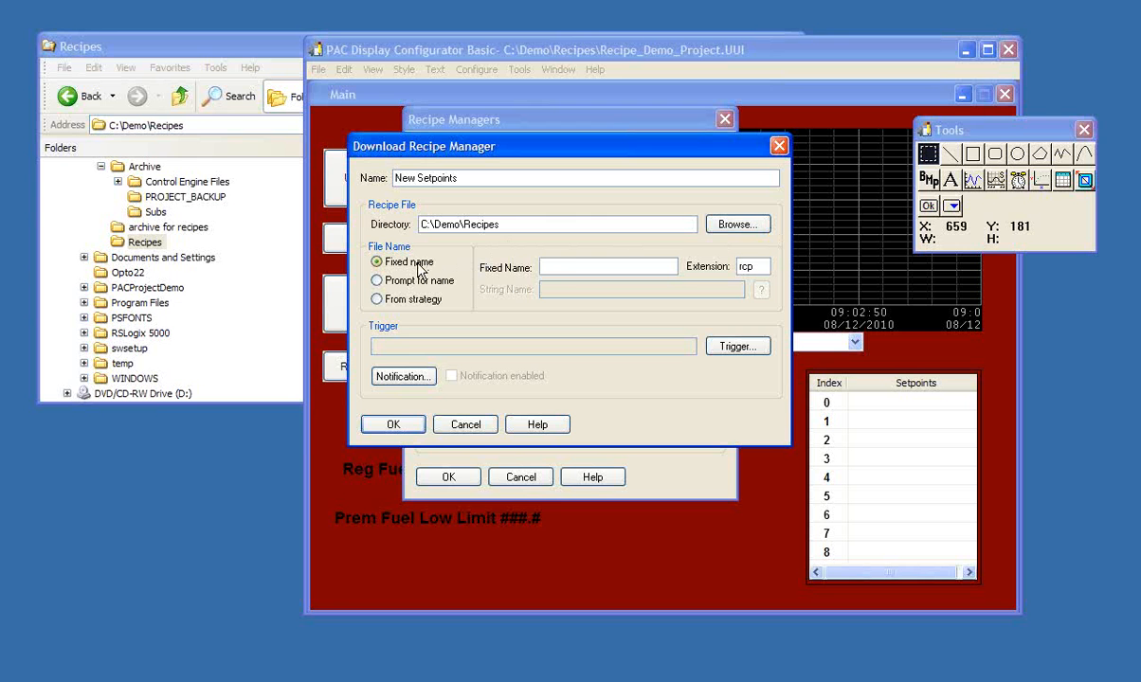
{"action": "left_click", "coordinate": [555, 266]}
{"action": "type", "text": "newdata"}
{"action": "left_click", "coordinate": [753, 265]}
{"action": "left_click", "coordinate": [582, 267]}
- Configure a discrete recipe trigger on the Photo_Sensor digital input's State, with the On transition
{"action": "left_click", "coordinate": [729, 348]}
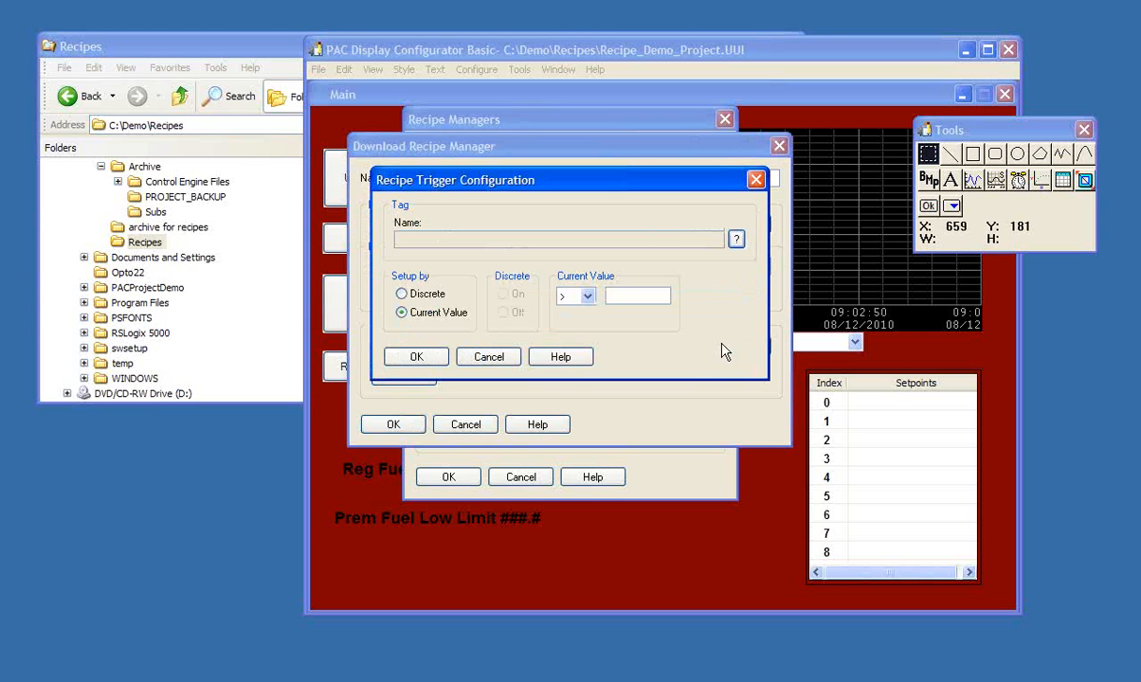
{"action": "left_click", "coordinate": [736, 240]}
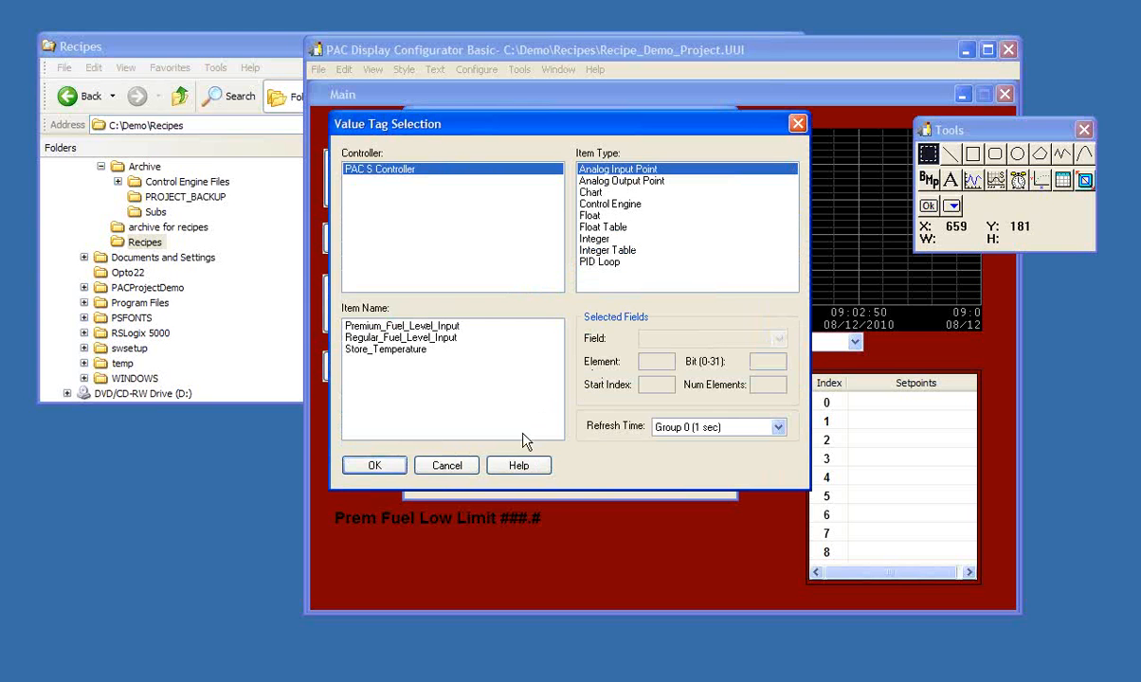
{"action": "left_click", "coordinate": [449, 468]}
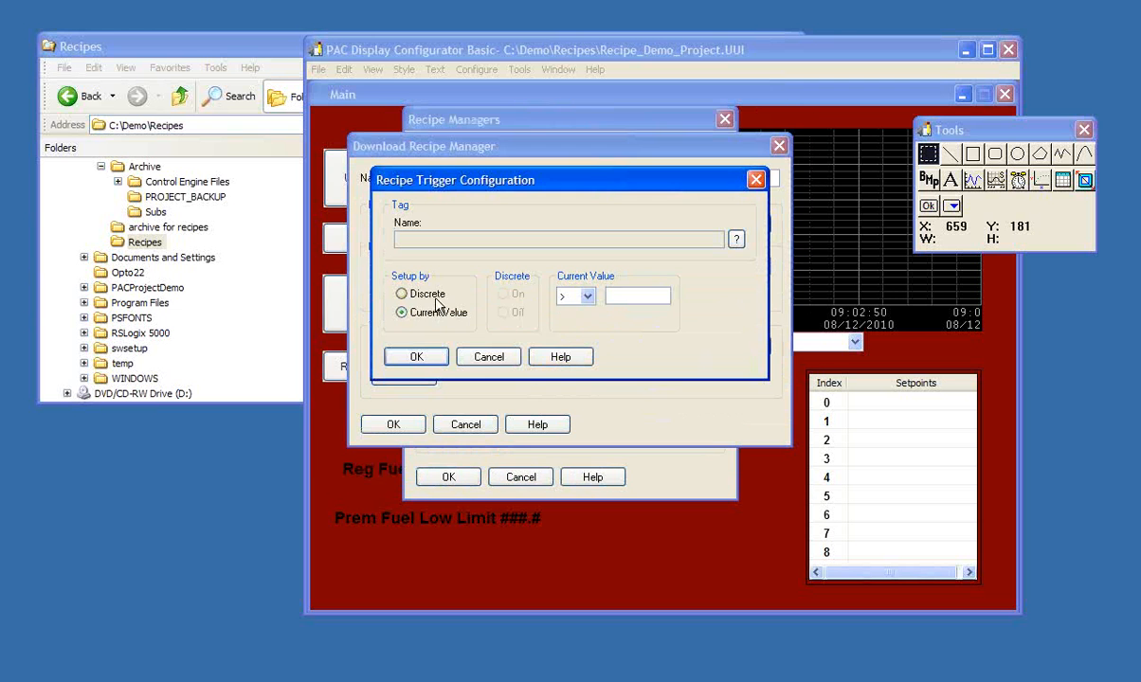
{"action": "left_click", "coordinate": [416, 295]}
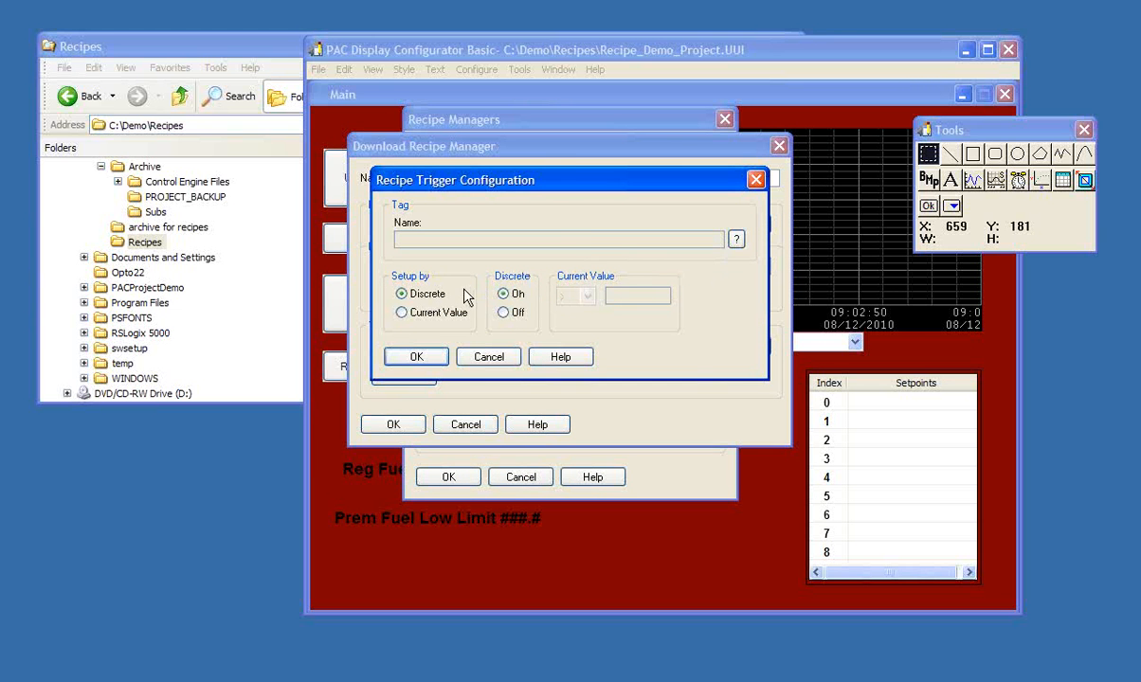
{"action": "left_click", "coordinate": [736, 240]}
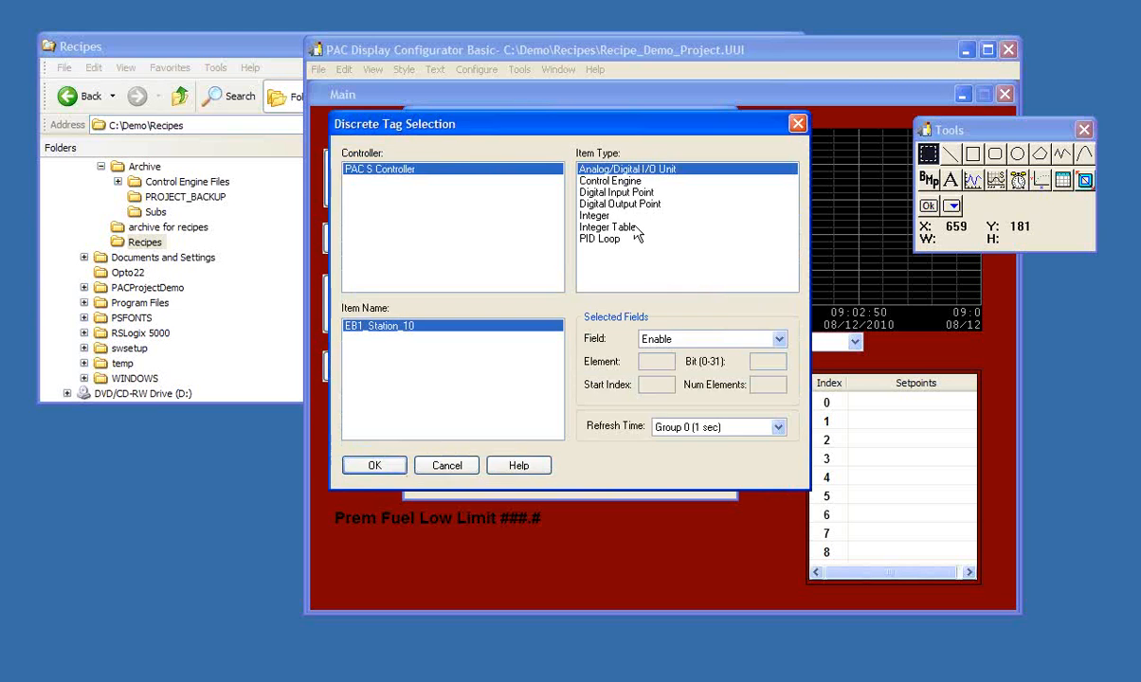
{"action": "left_click", "coordinate": [615, 193]}
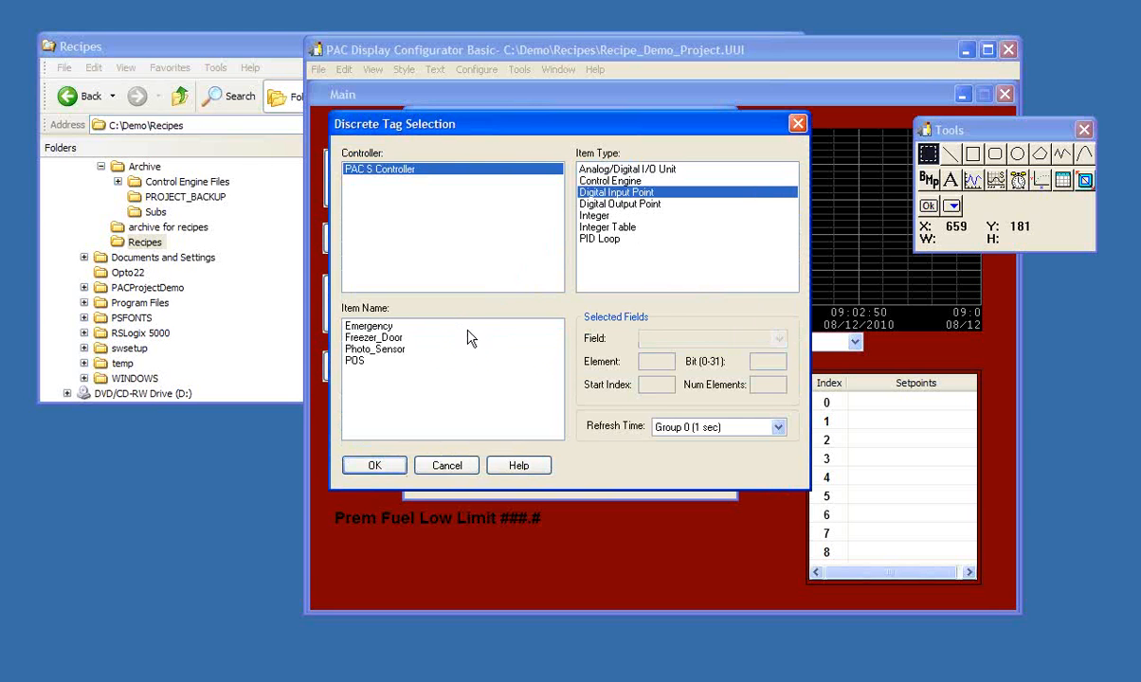
{"action": "left_click", "coordinate": [372, 351]}
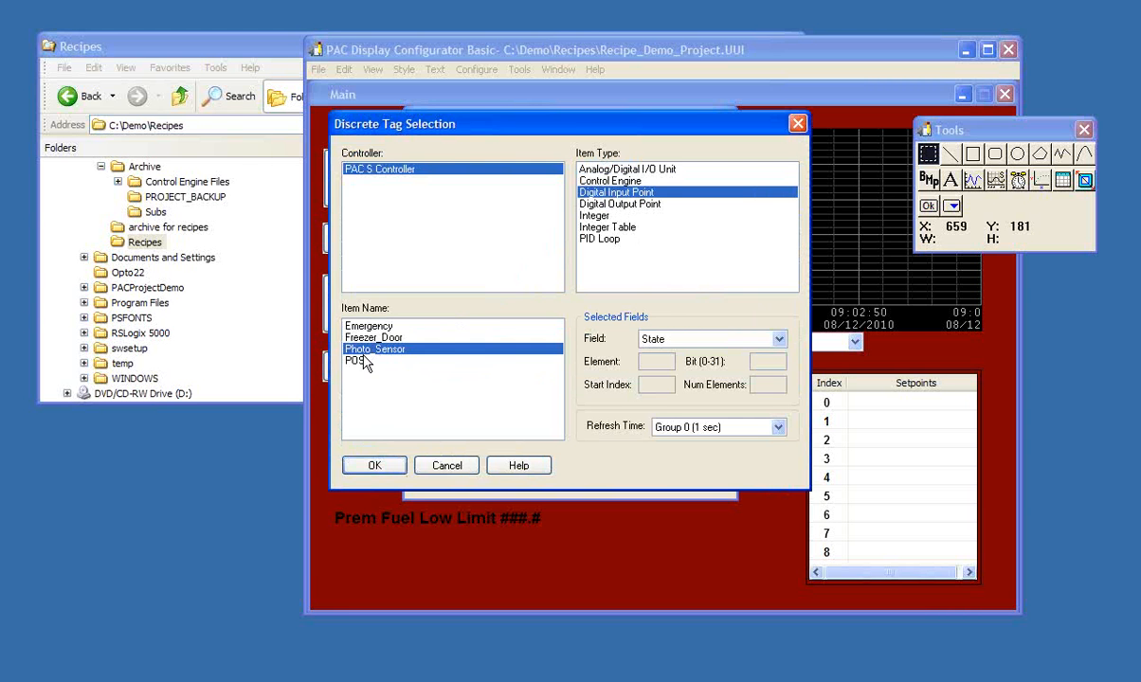
{"action": "left_click", "coordinate": [370, 468]}
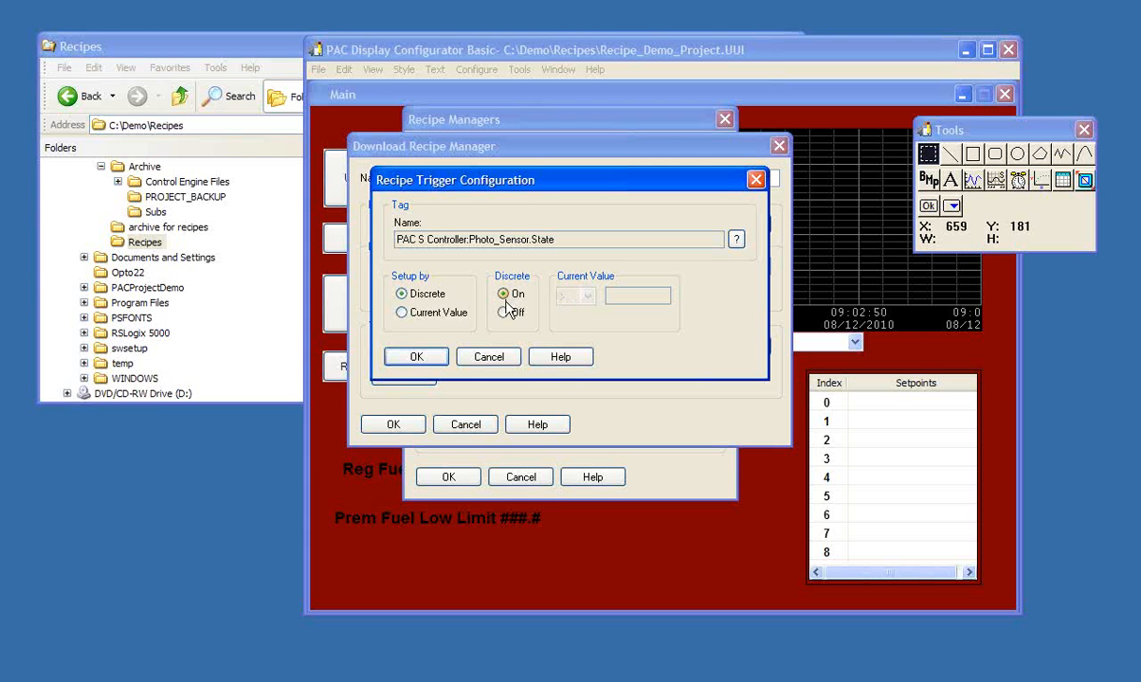
{"action": "left_click", "coordinate": [437, 356]}
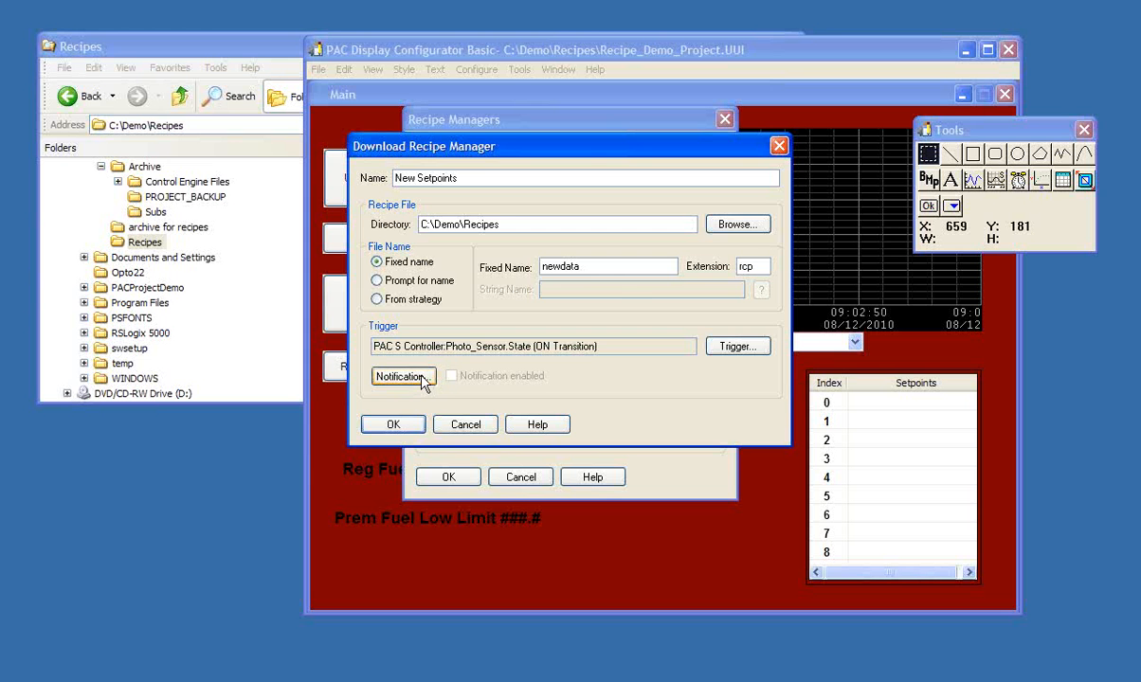
- Set up the recipe's download-completed notification as discrete, using the State of the Alarm digital output point on PAC S Controller
{"action": "left_click", "coordinate": [423, 377]}
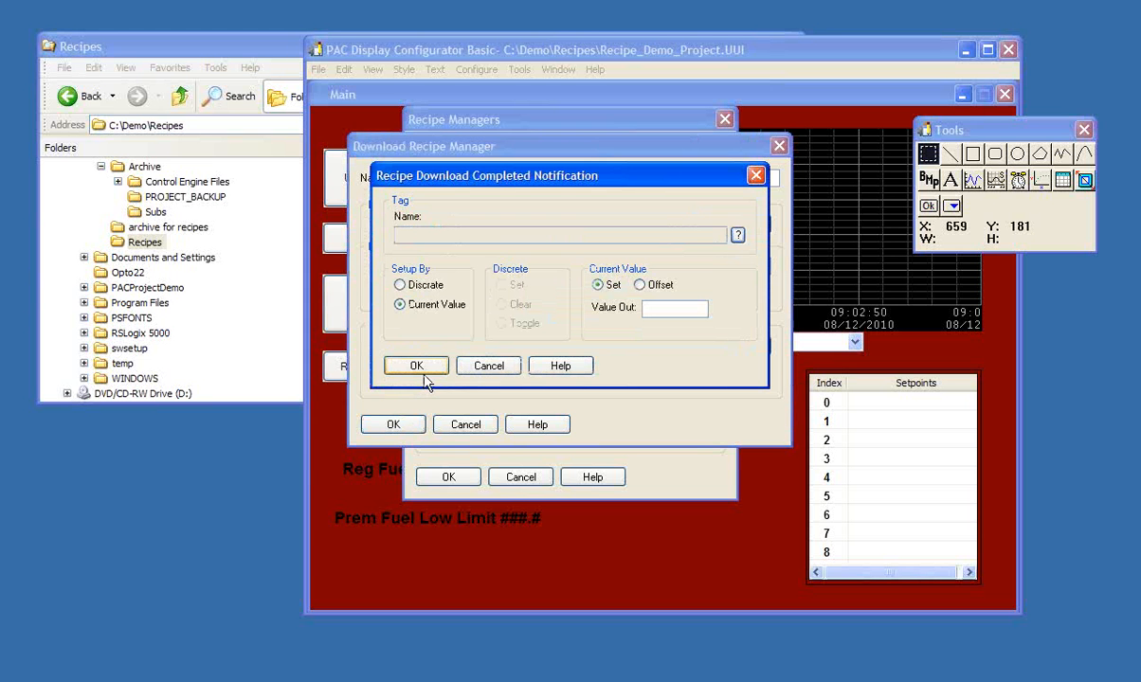
{"action": "left_click", "coordinate": [736, 234]}
{"action": "left_click", "coordinate": [374, 537]}
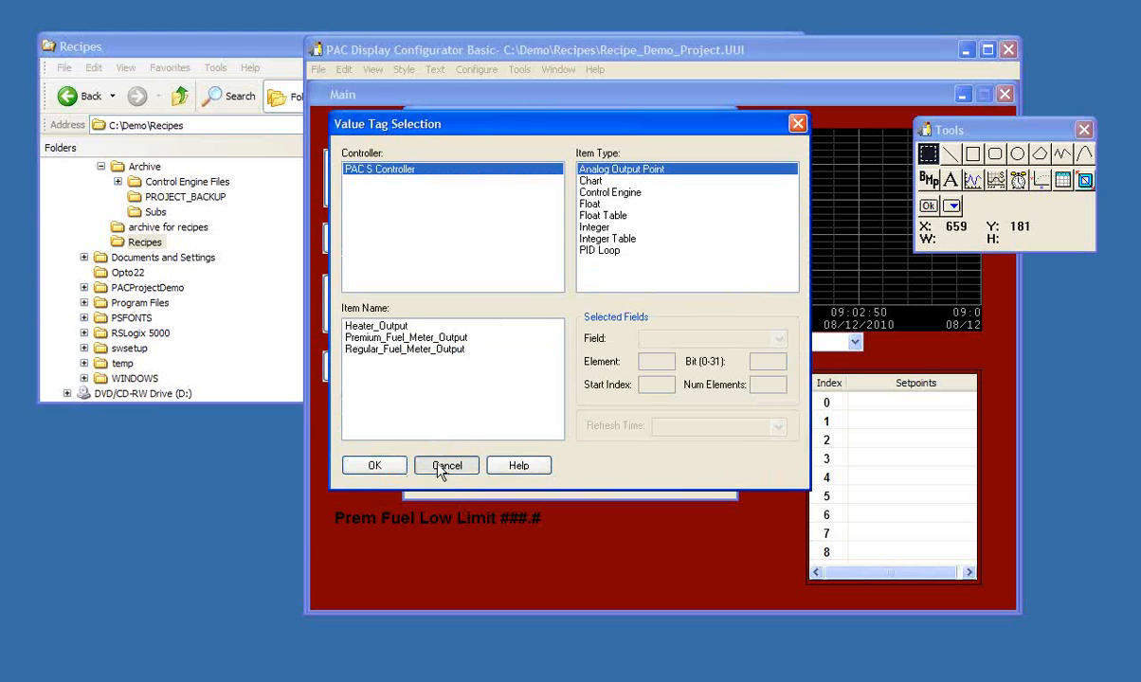
{"action": "left_click", "coordinate": [413, 283]}
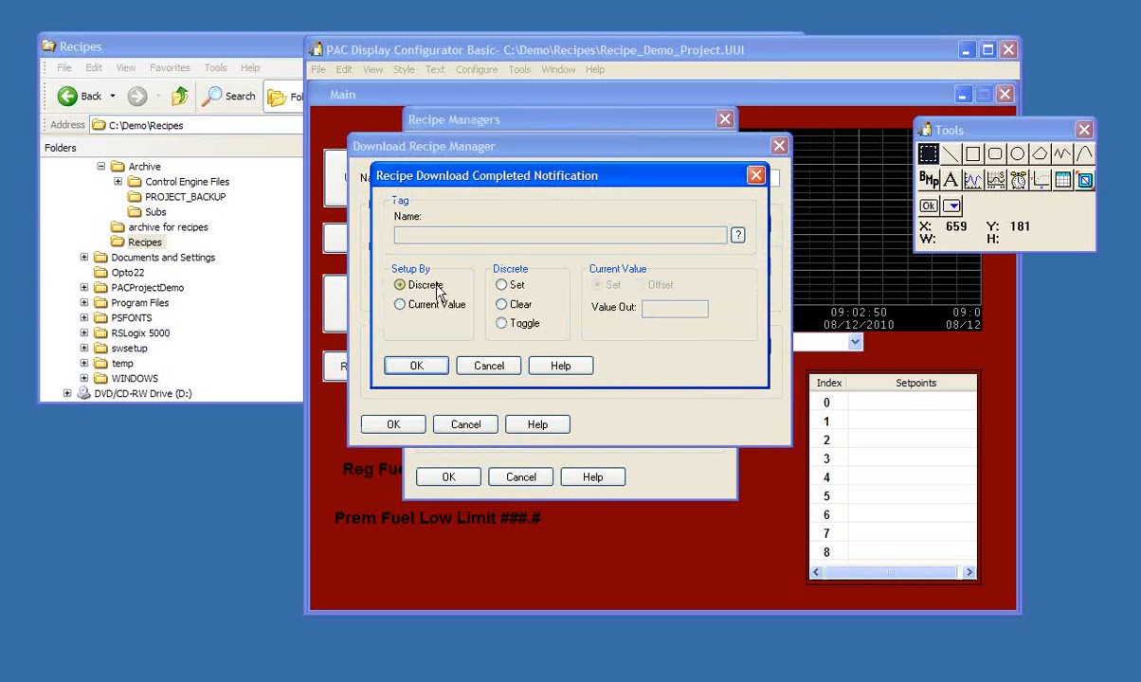
{"action": "left_click", "coordinate": [736, 235]}
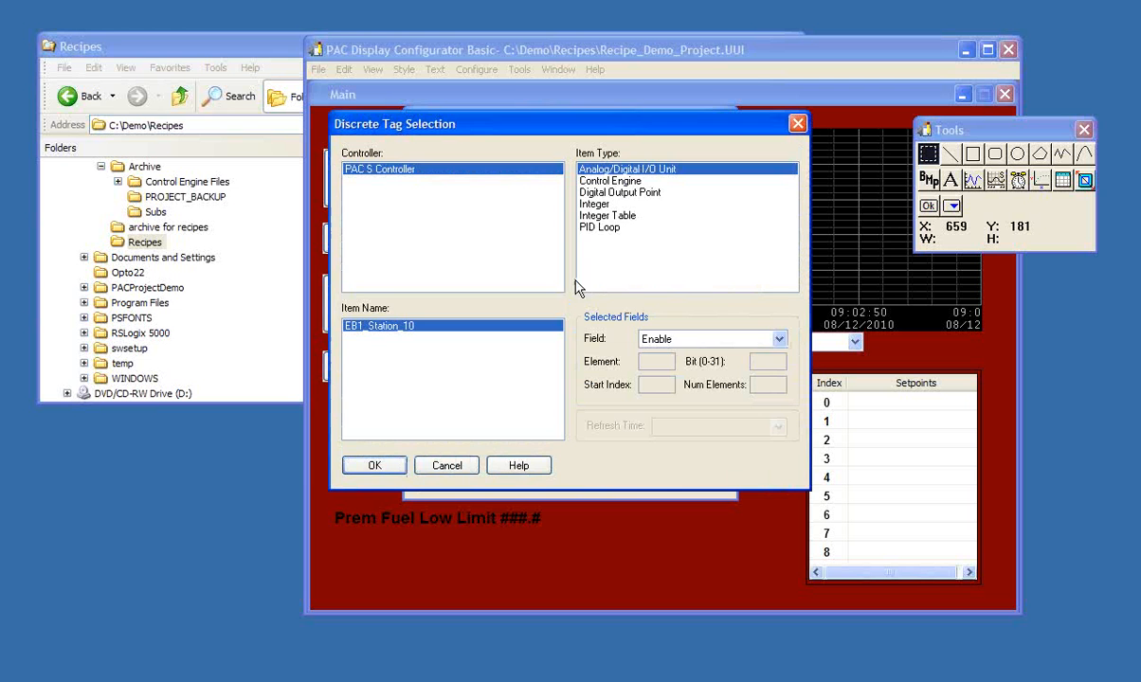
{"action": "left_click", "coordinate": [577, 193]}
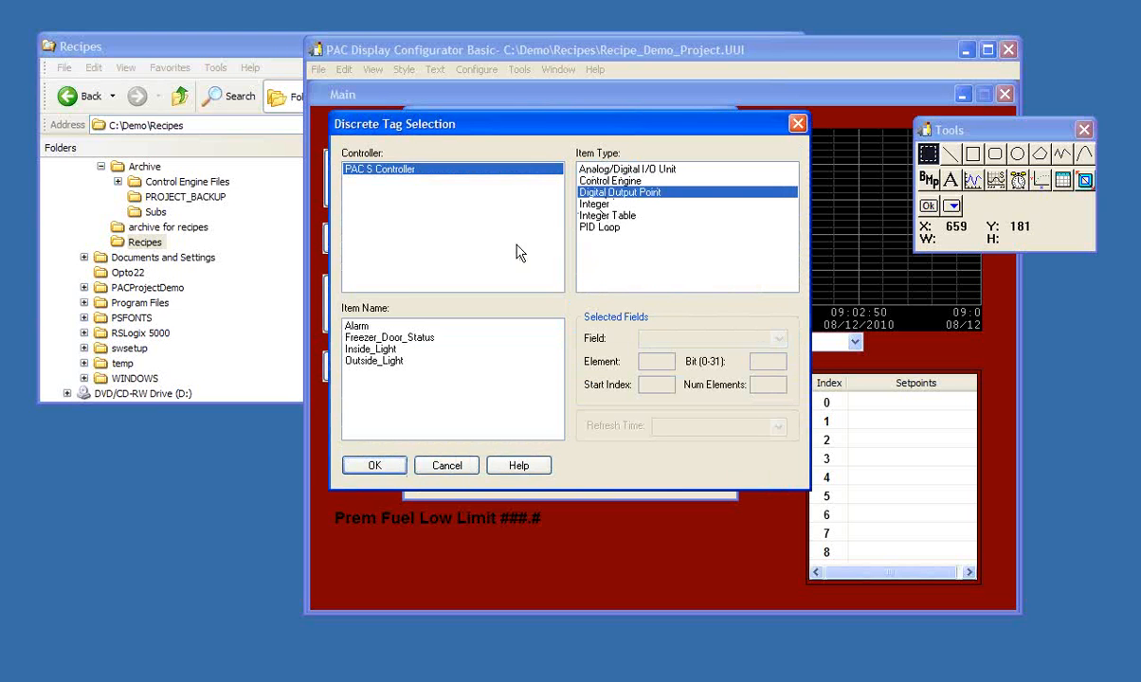
{"action": "left_click", "coordinate": [359, 327]}
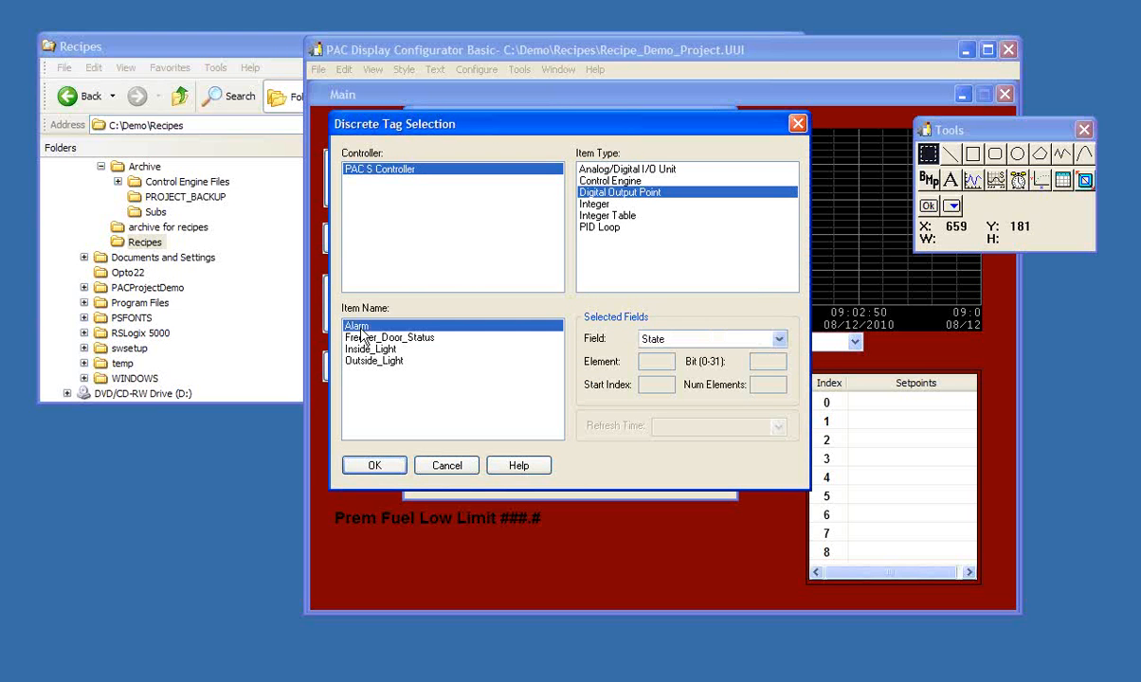
{"action": "left_click", "coordinate": [375, 464]}
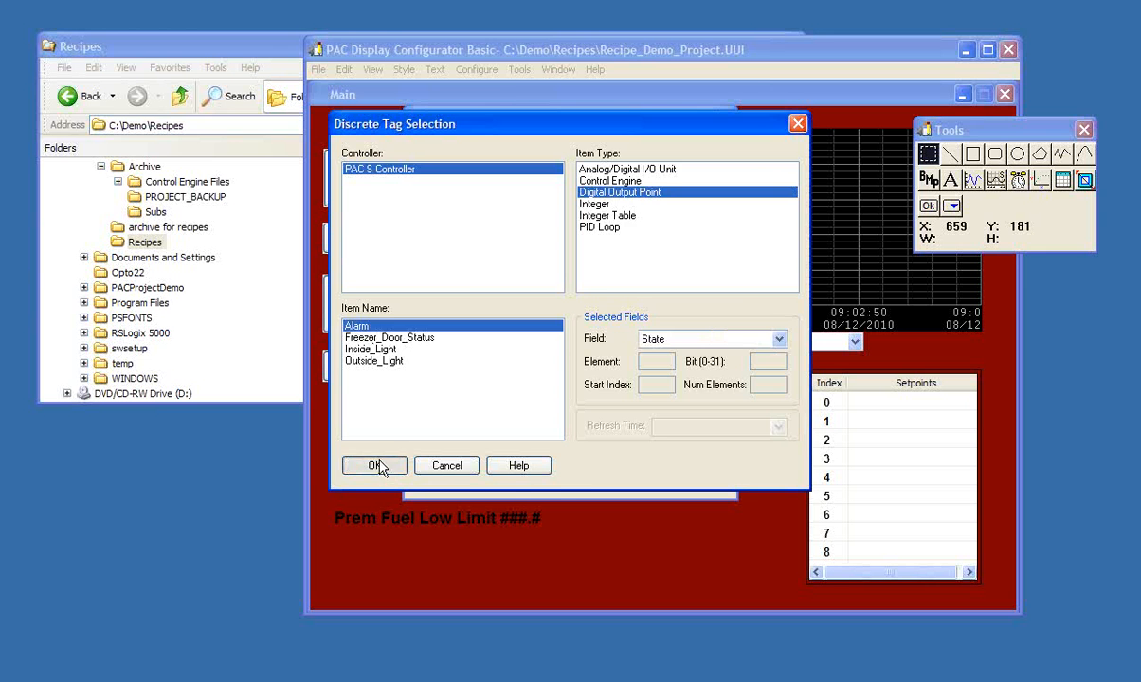
- Make the completion notification set the Alarm tag, and accept the New Setpoints recipe and recipe manager settings
{"action": "left_click", "coordinate": [502, 285]}
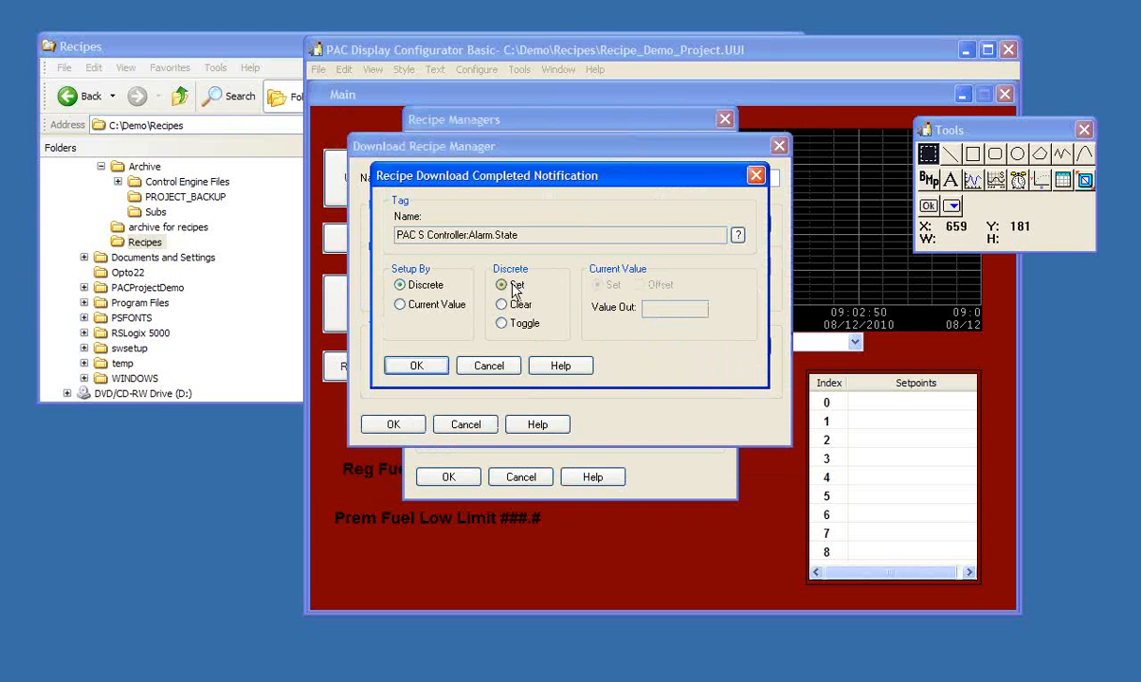
{"action": "left_click", "coordinate": [417, 366]}
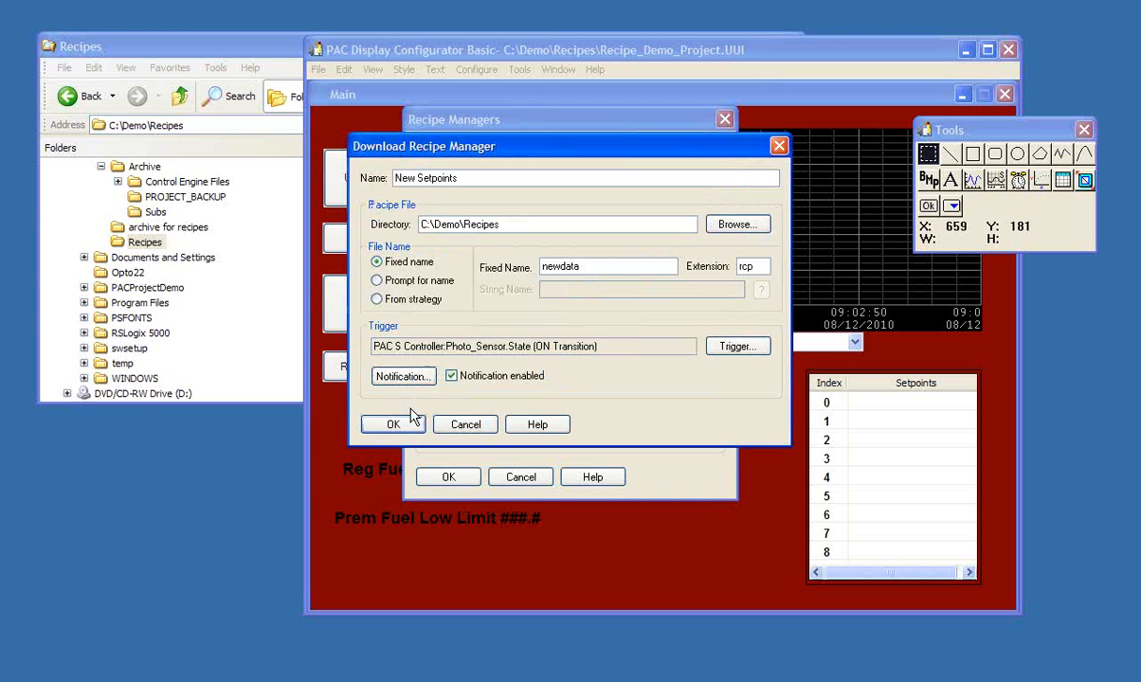
{"action": "left_click", "coordinate": [393, 424]}
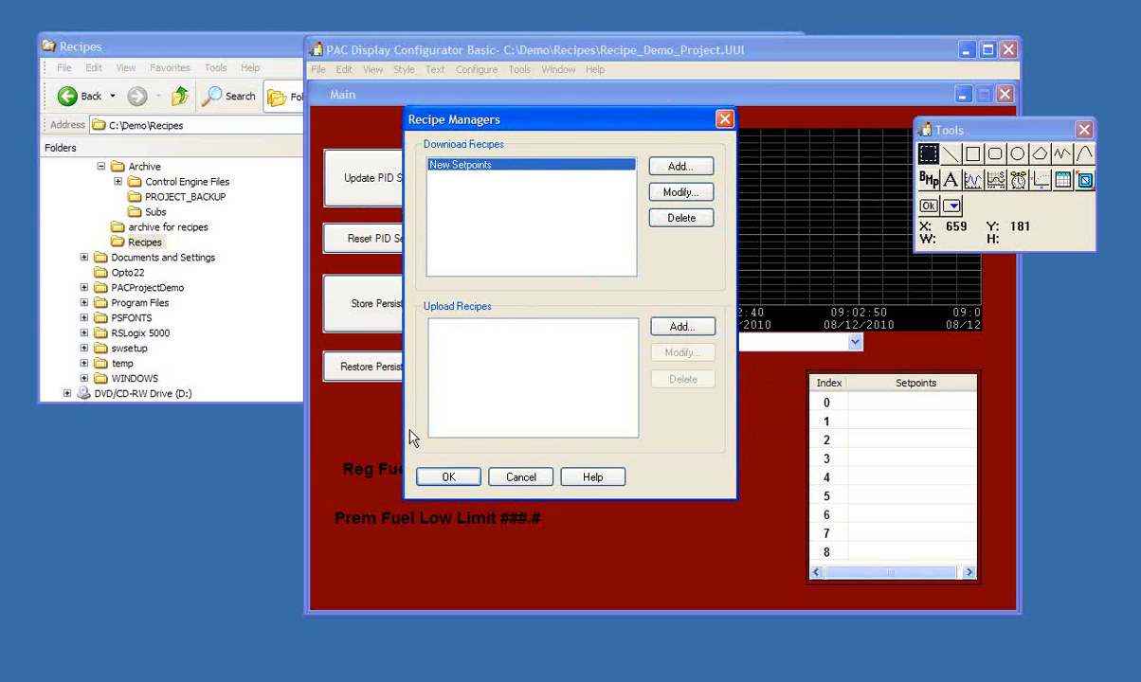
{"action": "left_click", "coordinate": [446, 477]}
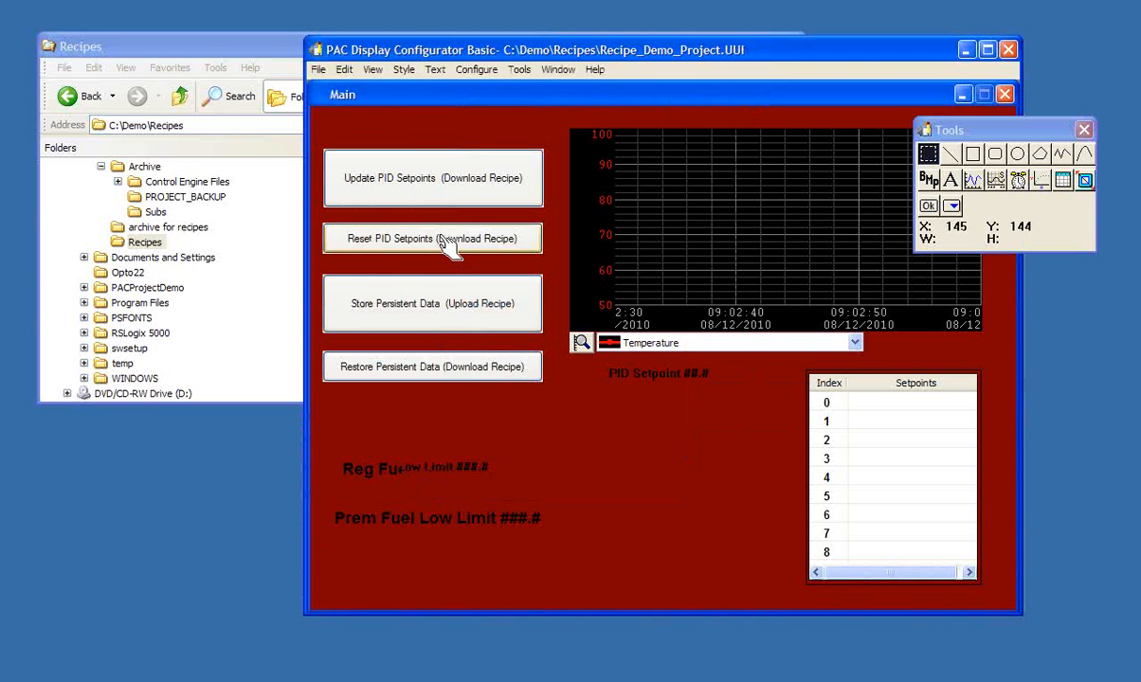
- Load the project in Runtime to check the triggered New Setpoints download in the event log, and close Runtime
{"action": "left_click", "coordinate": [320, 70]}
{"action": "left_click", "coordinate": [331, 173]}
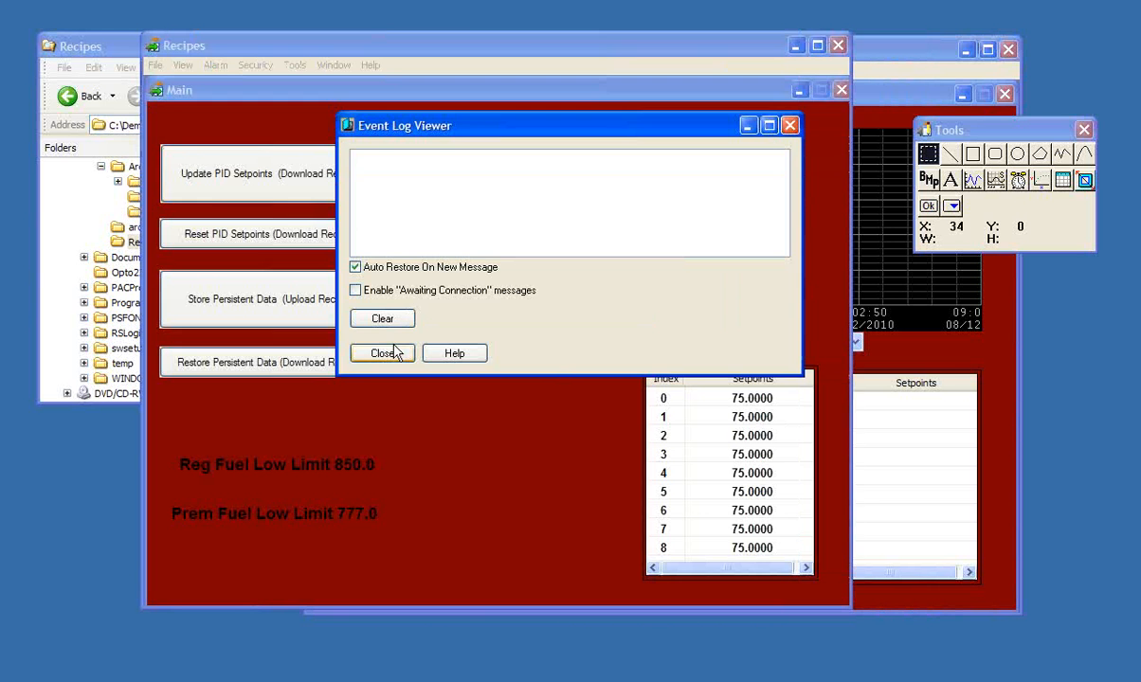
{"action": "left_click", "coordinate": [386, 354]}
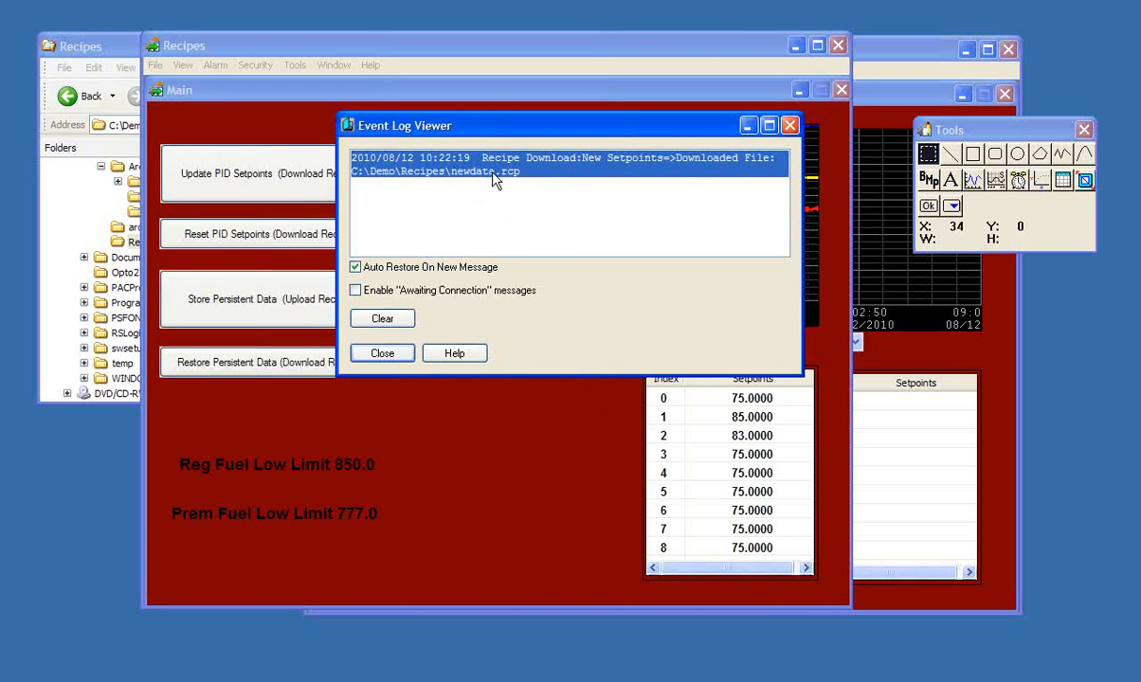
{"action": "left_click", "coordinate": [398, 357]}
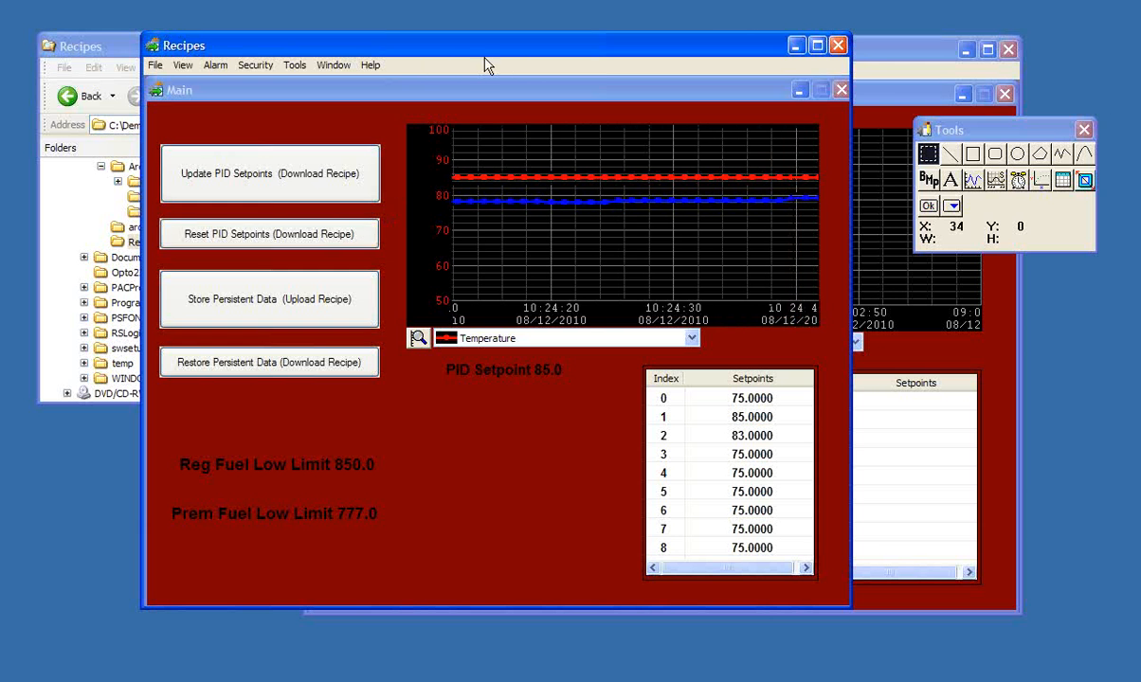
{"action": "left_click", "coordinate": [838, 45]}
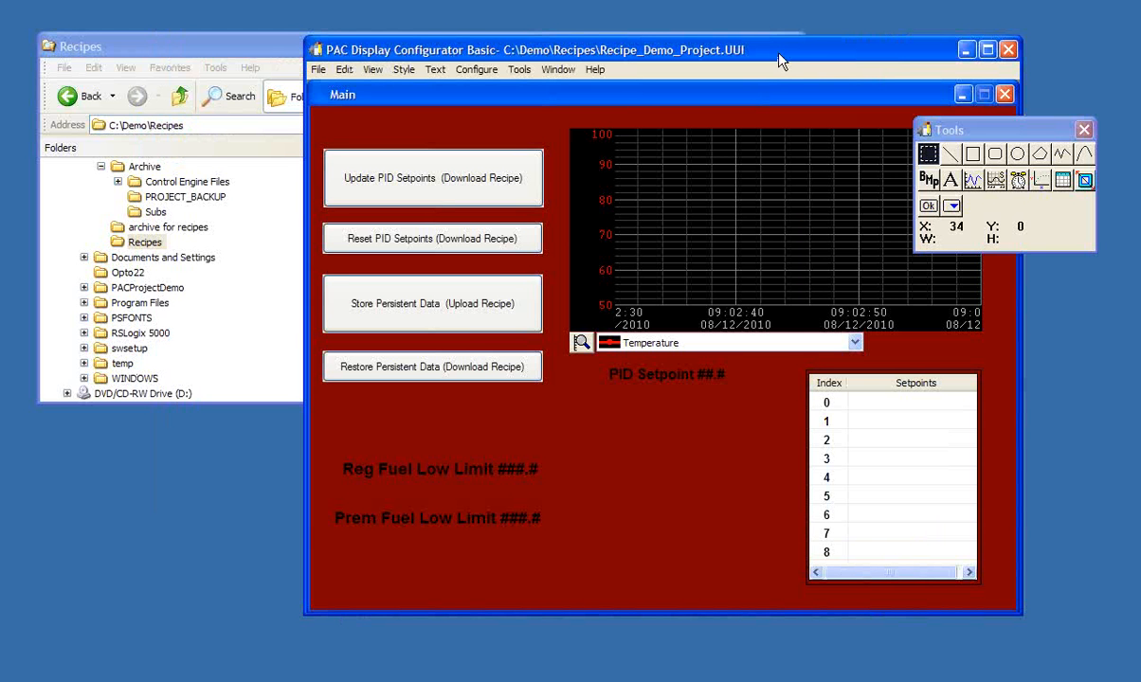
- Start a new recipe file and set its type to Upload
{"action": "left_click", "coordinate": [529, 72]}
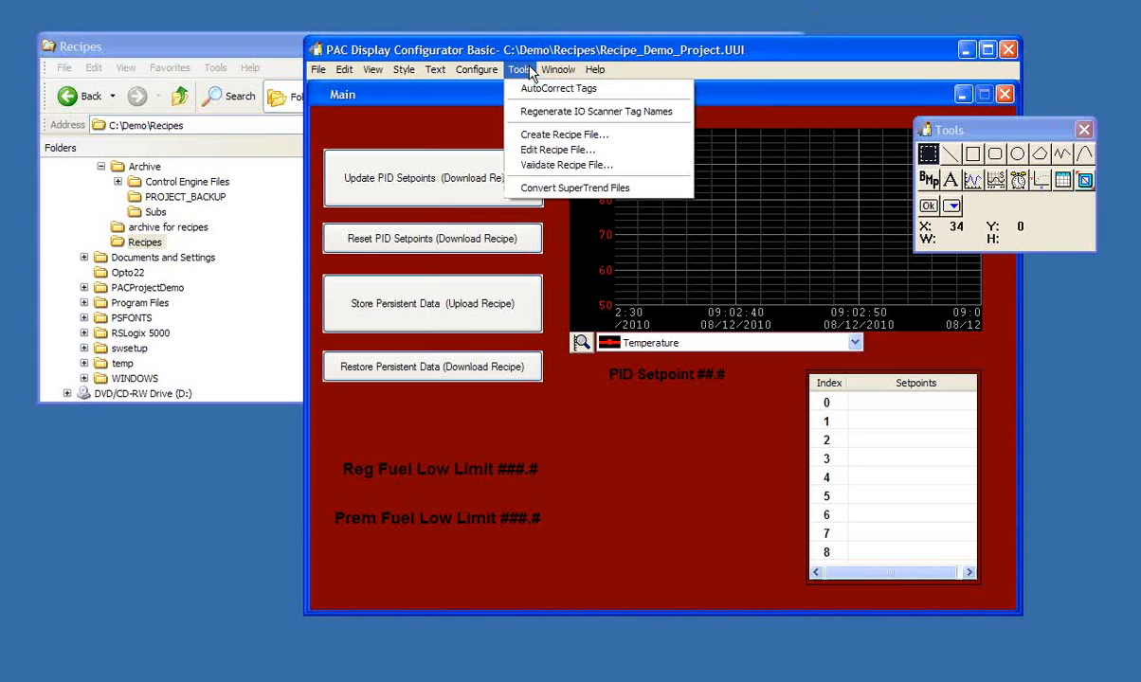
{"action": "left_click", "coordinate": [538, 137]}
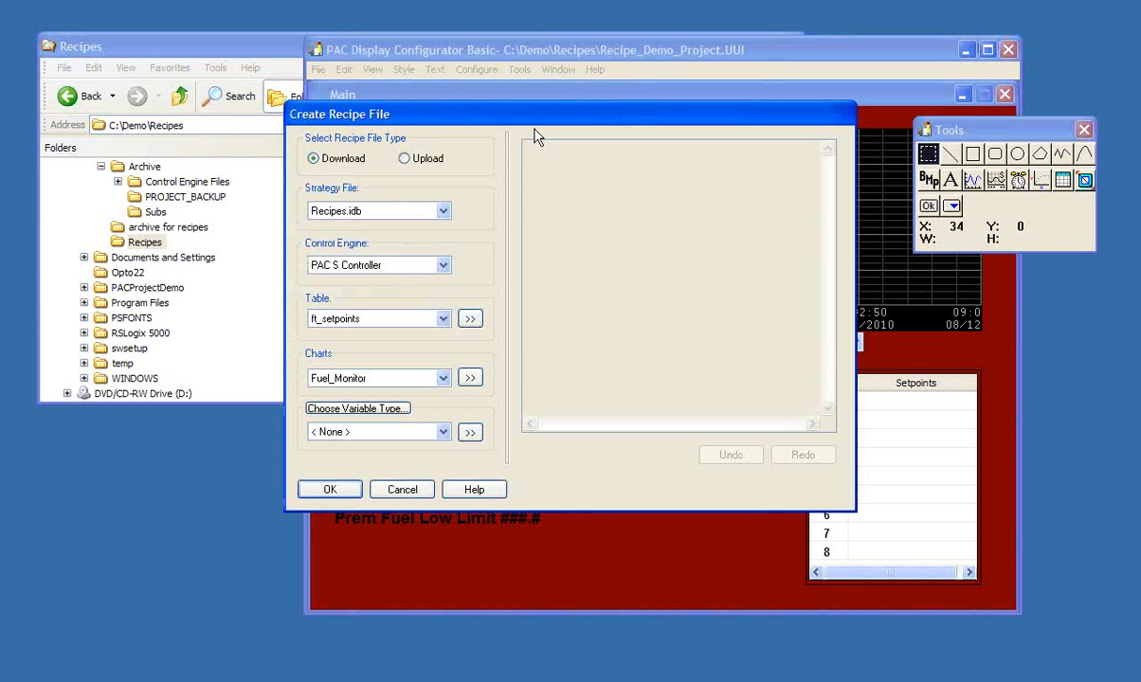
{"action": "left_click", "coordinate": [437, 165]}
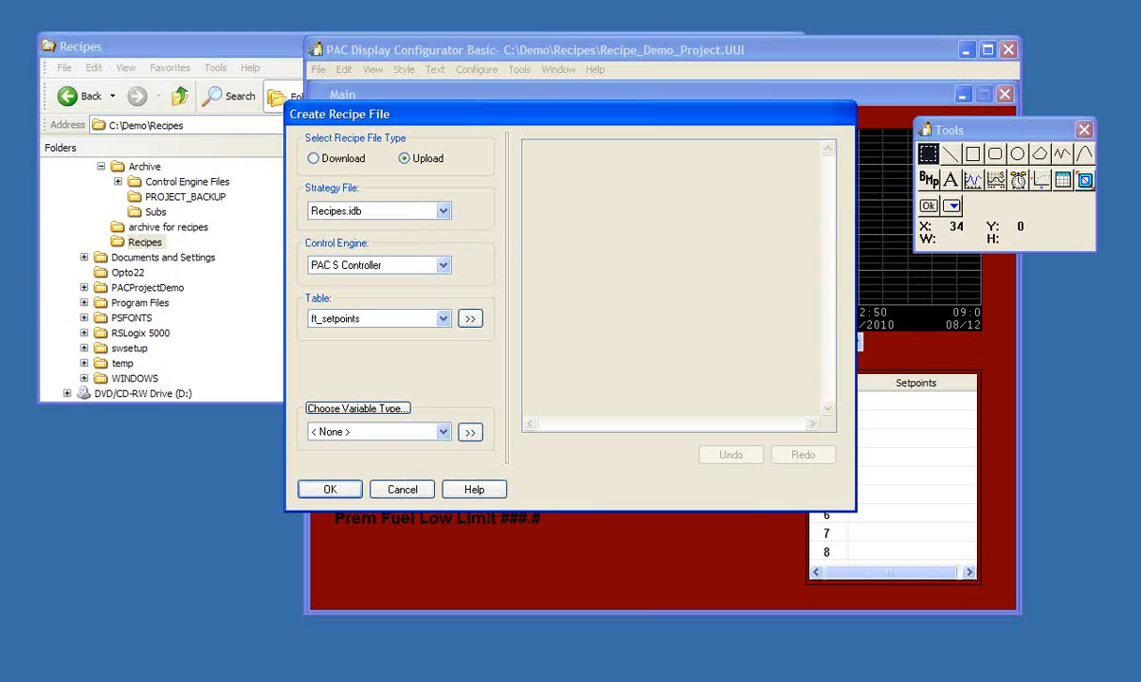
- Switch to PAC Control, examine the strategy's p_Premium_Low_Limit and p_Regular_Low_Limit numeric variables, and minimize the program
{"action": "left_click", "coordinate": [664, 680]}
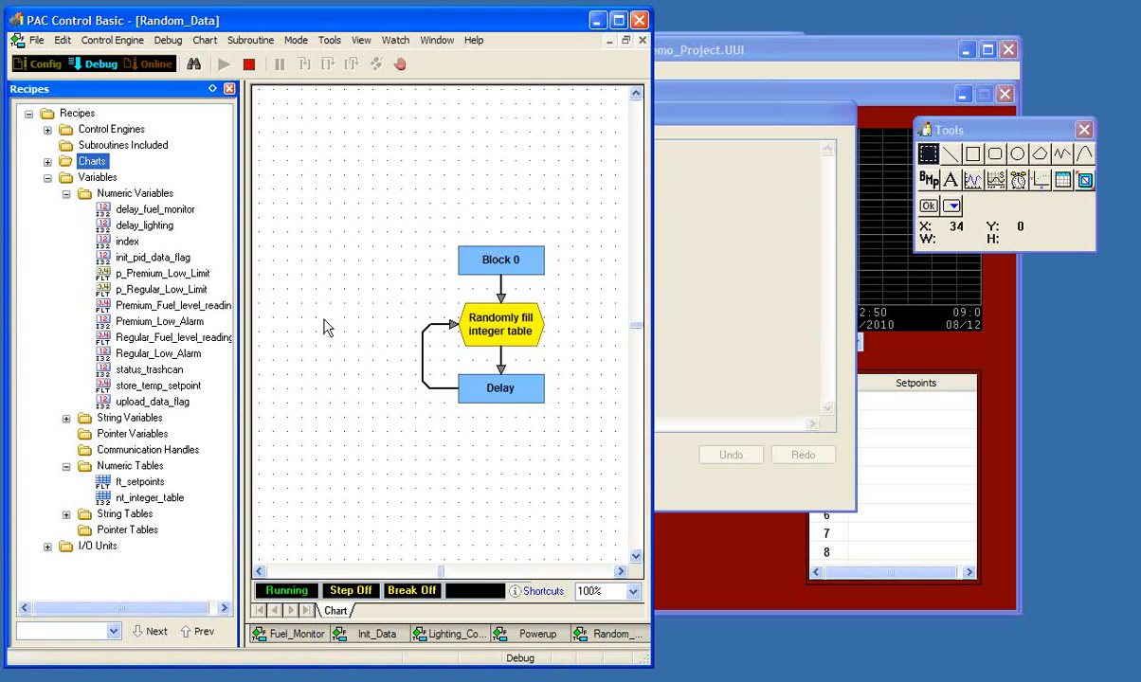
{"action": "left_click", "coordinate": [885, 196]}
{"action": "left_click", "coordinate": [653, 304]}
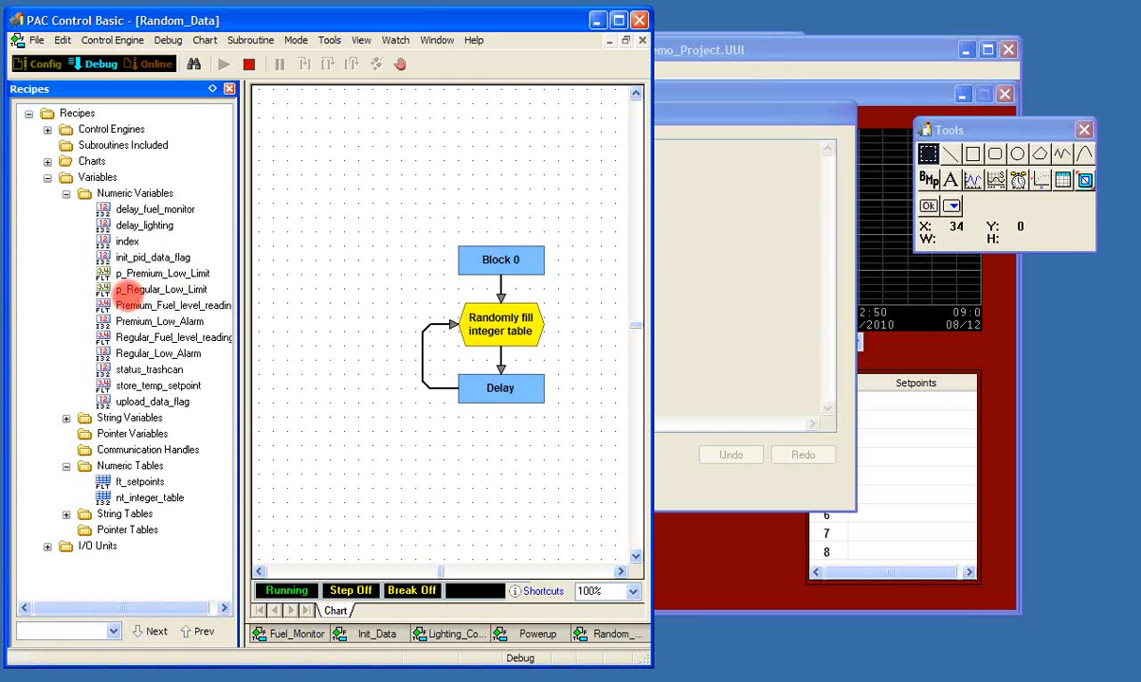
{"action": "left_click", "coordinate": [174, 274]}
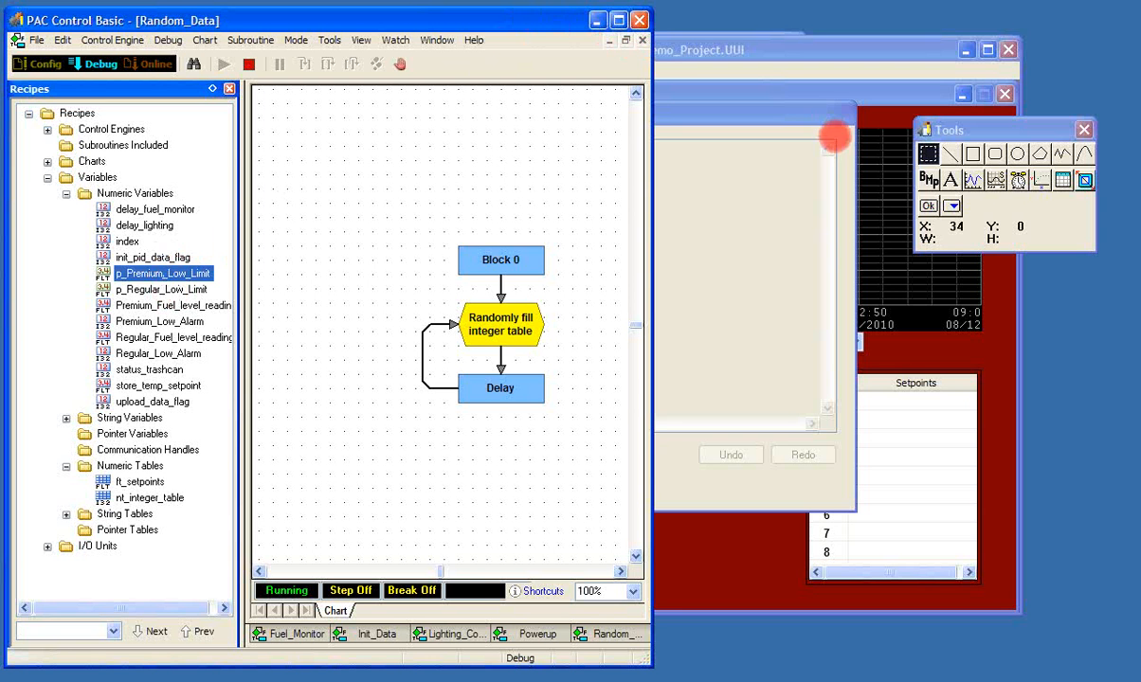
{"action": "left_click", "coordinate": [598, 26]}
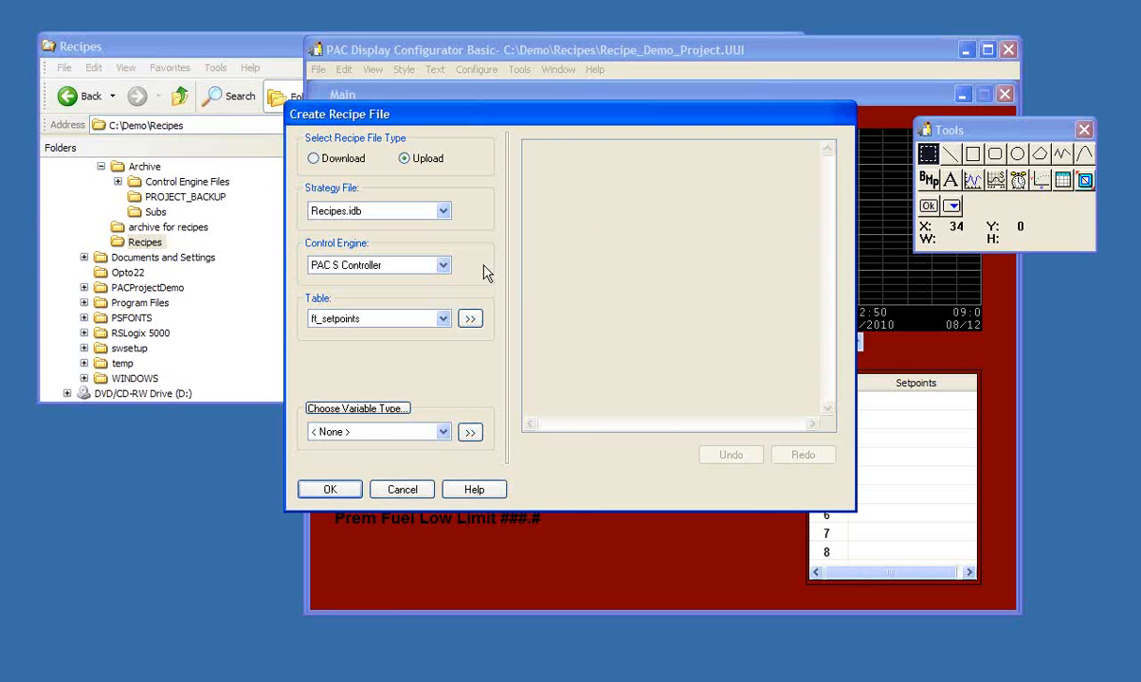
- Add the numeric variable p_Regular_Low_Limit to the upload recipe without a comment
{"action": "left_click", "coordinate": [352, 410]}
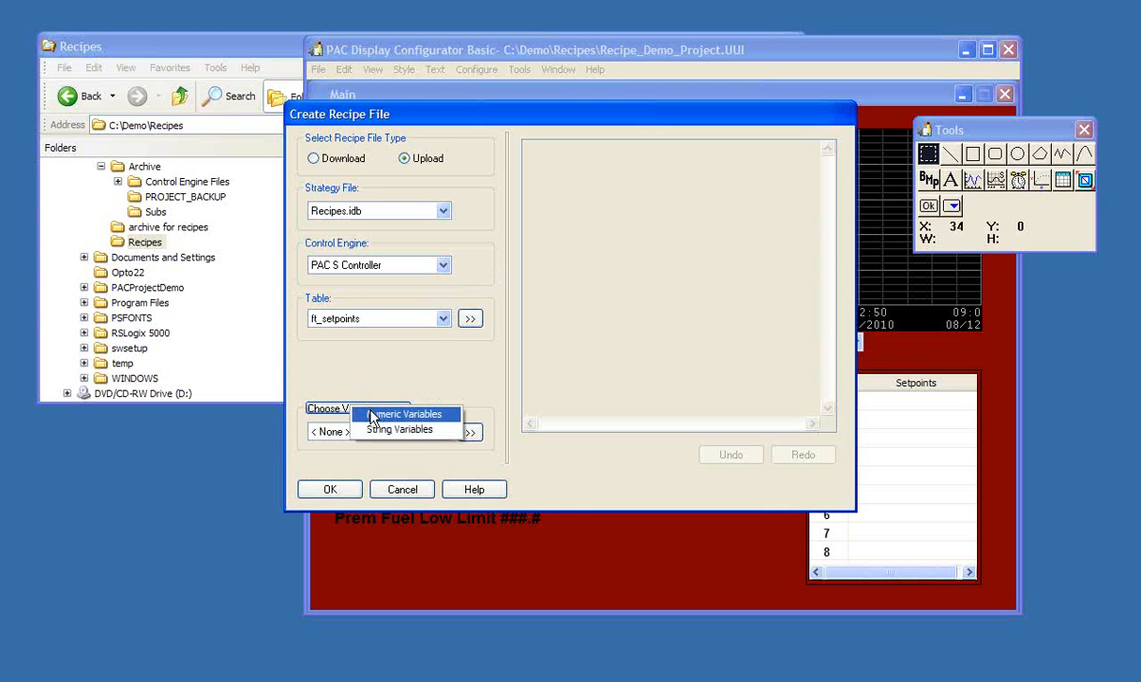
{"action": "left_click", "coordinate": [372, 417]}
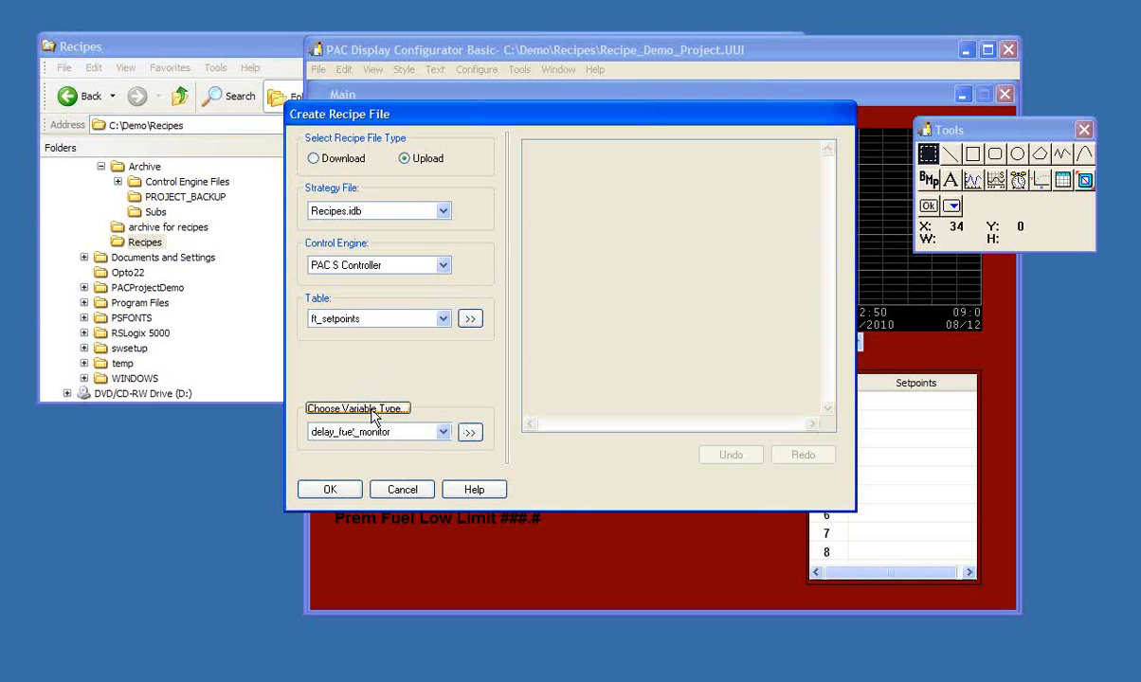
{"action": "left_click", "coordinate": [443, 433]}
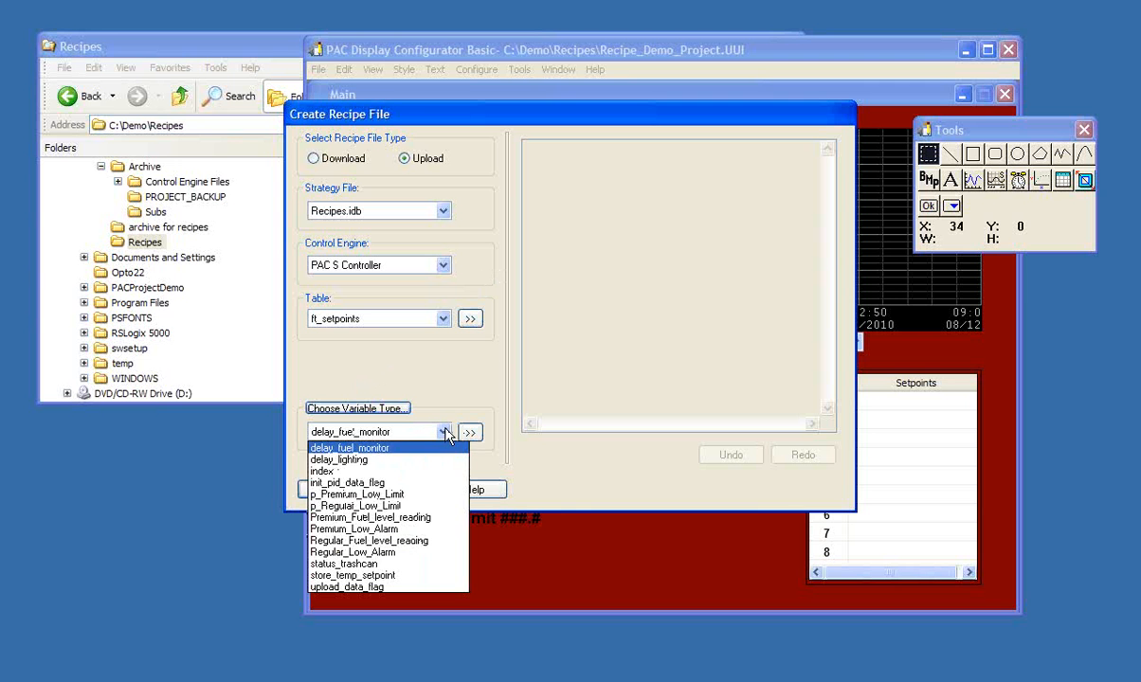
{"action": "left_click", "coordinate": [369, 507]}
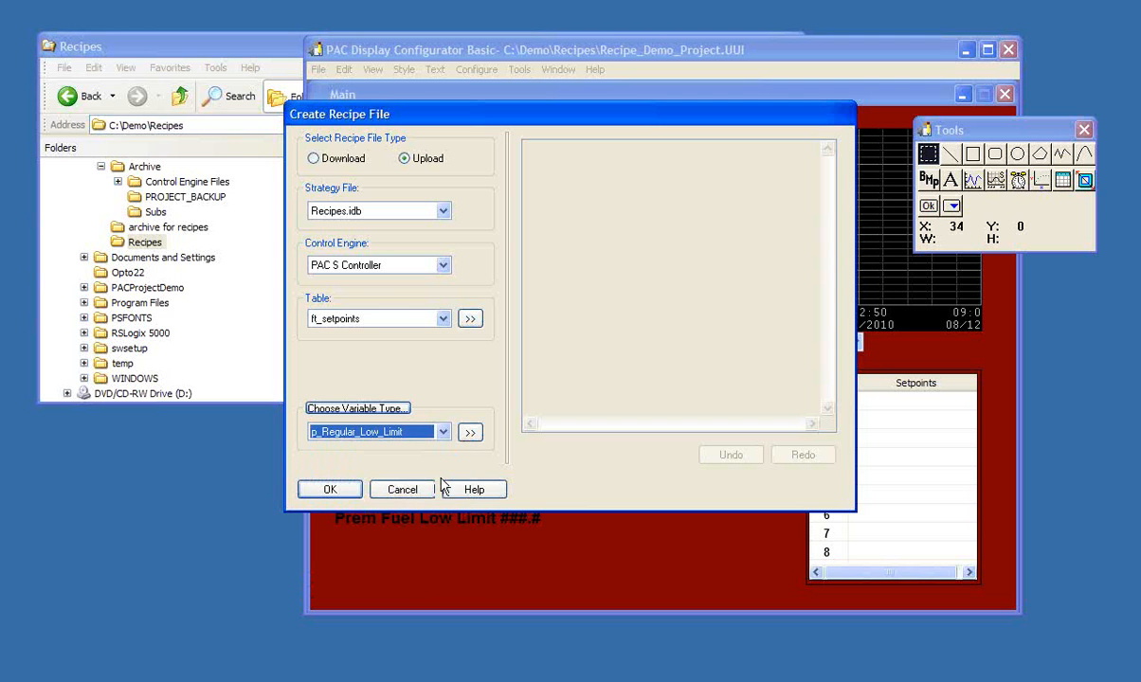
{"action": "left_click", "coordinate": [470, 434]}
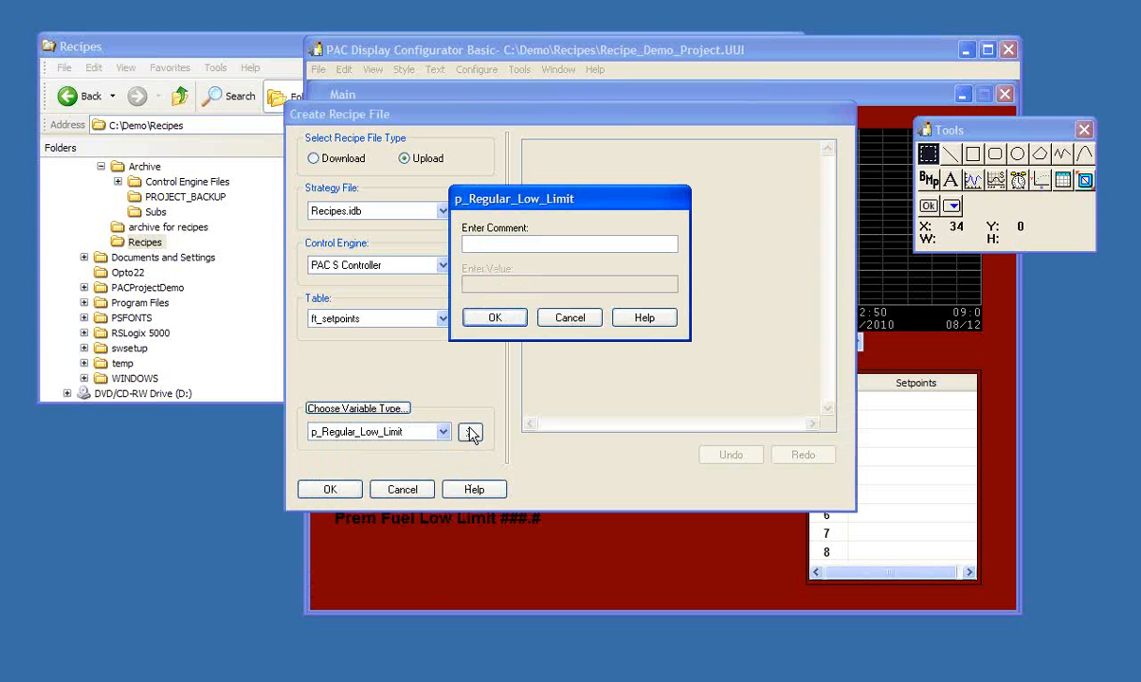
{"action": "left_click", "coordinate": [491, 325]}
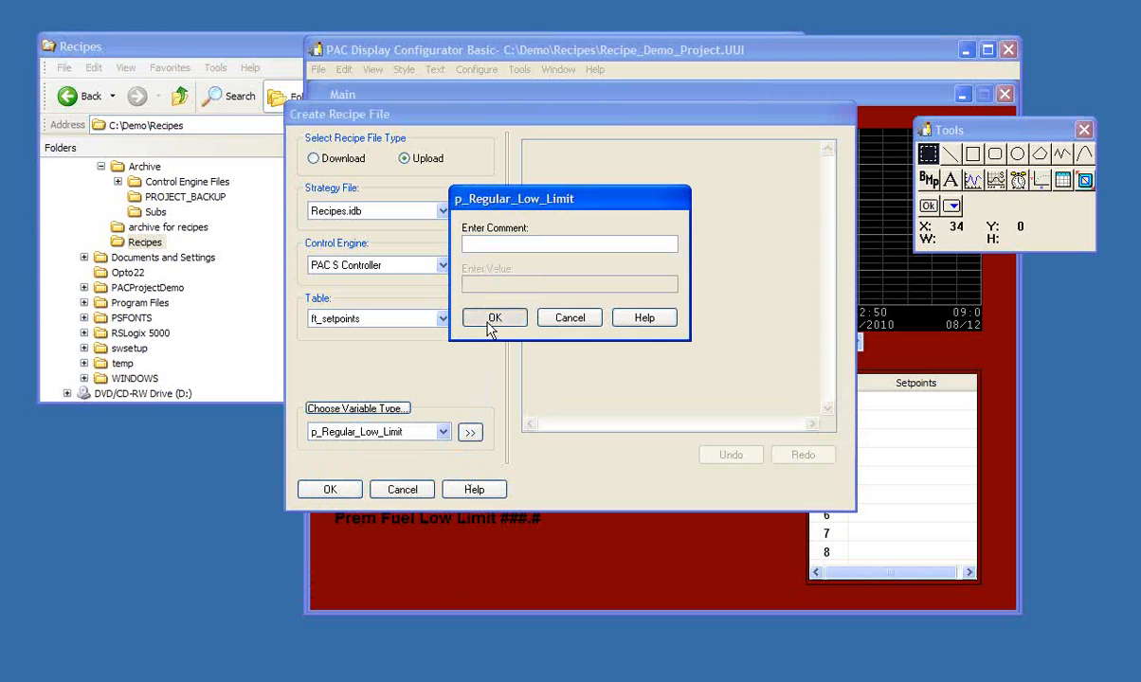
- Add the numeric variable p_Premium_Low_Limit to the upload recipe without a comment
{"action": "left_click", "coordinate": [443, 434]}
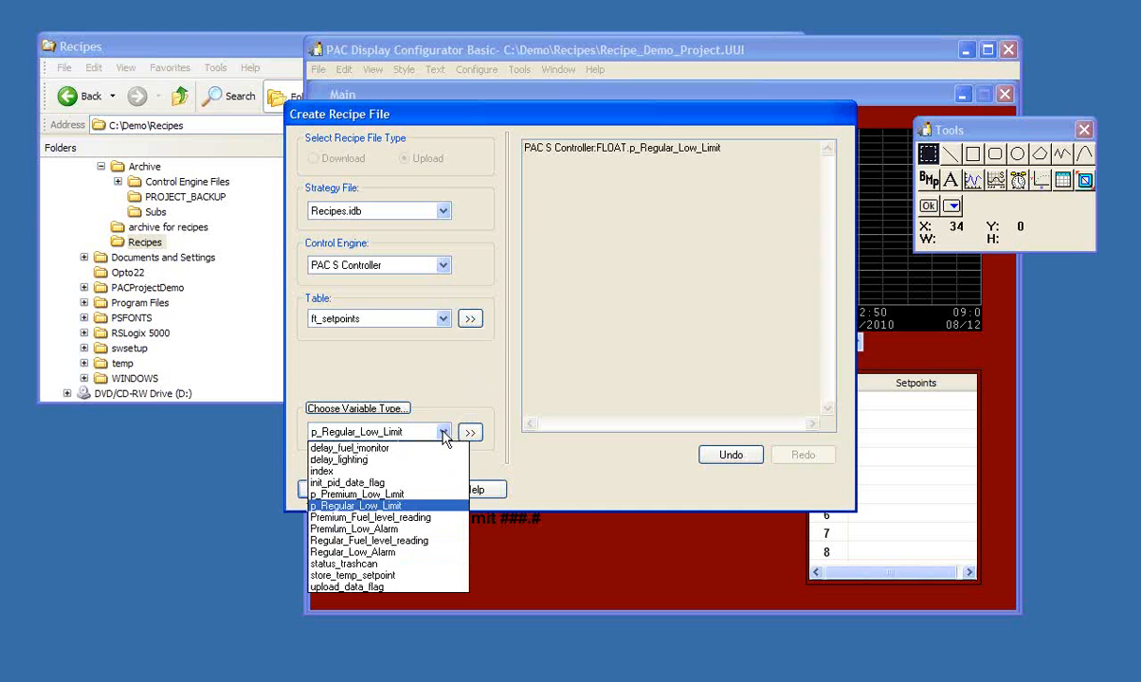
{"action": "left_click", "coordinate": [363, 493]}
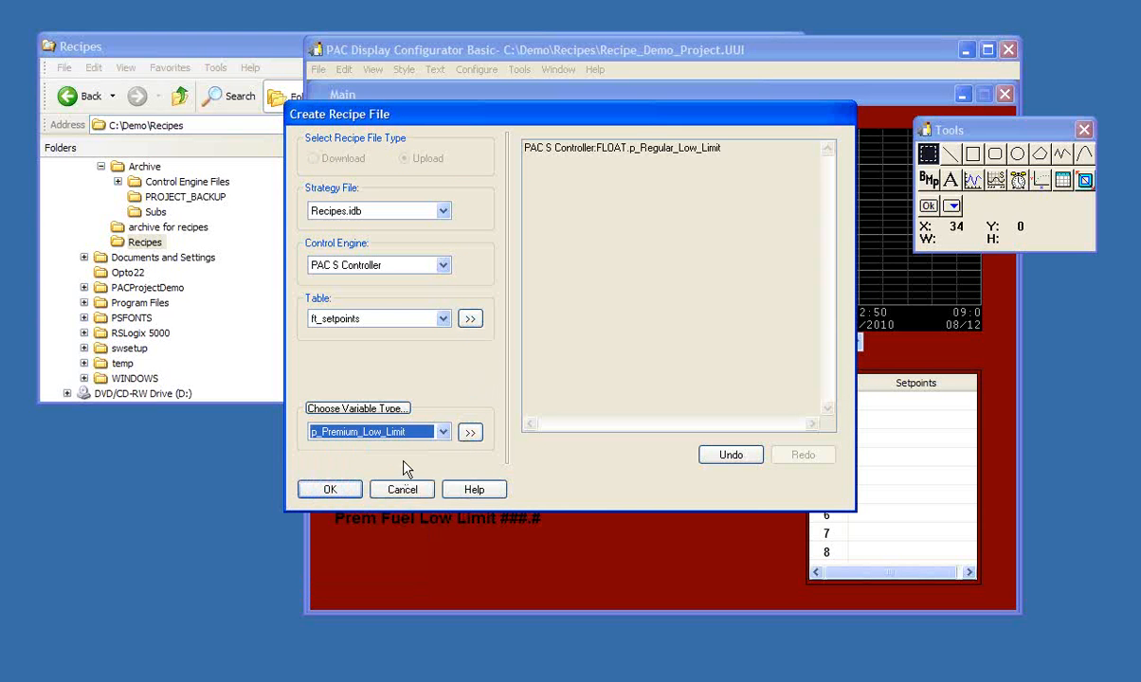
{"action": "left_click", "coordinate": [471, 434]}
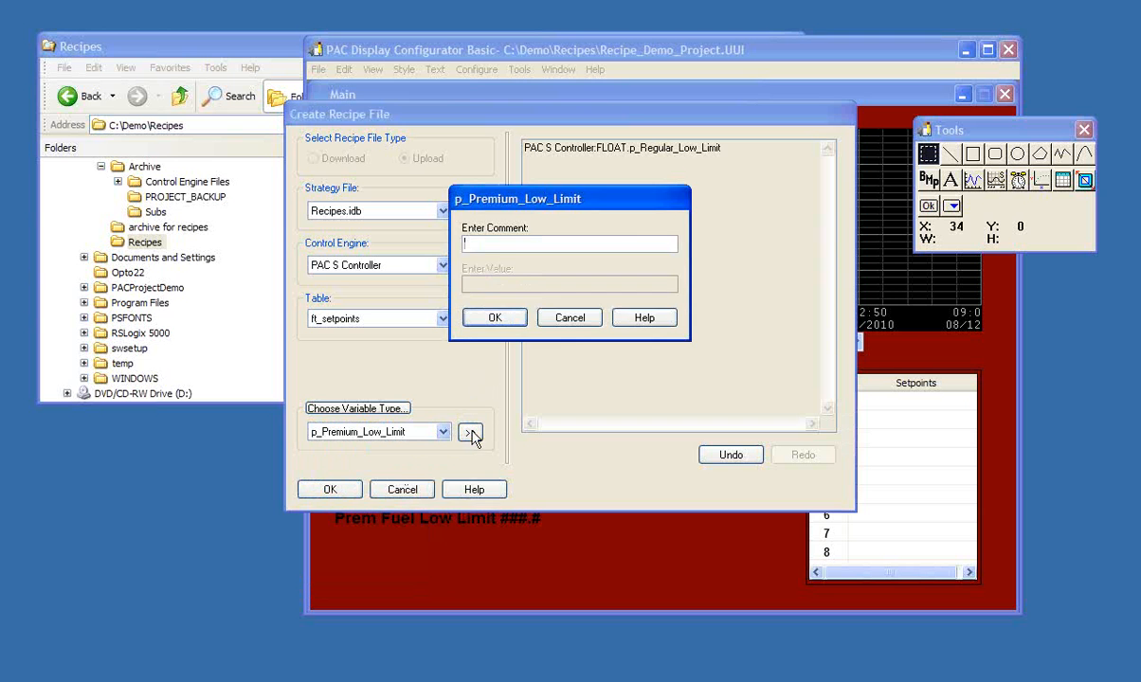
{"action": "left_click", "coordinate": [504, 325]}
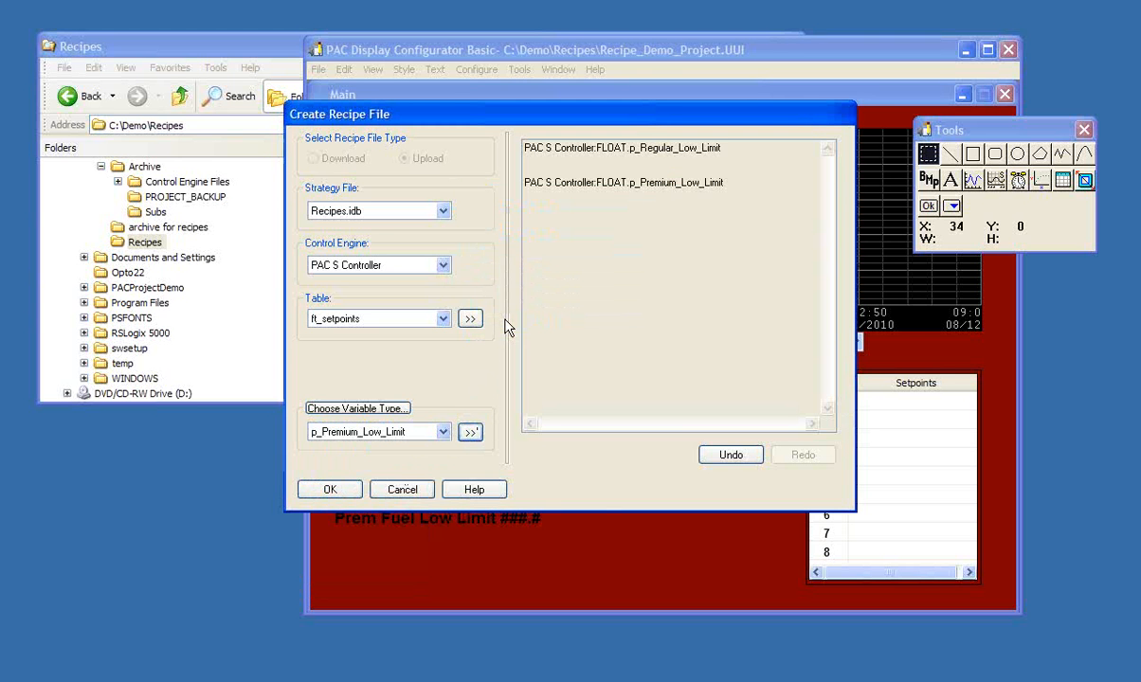
{"action": "left_click", "coordinate": [442, 432]}
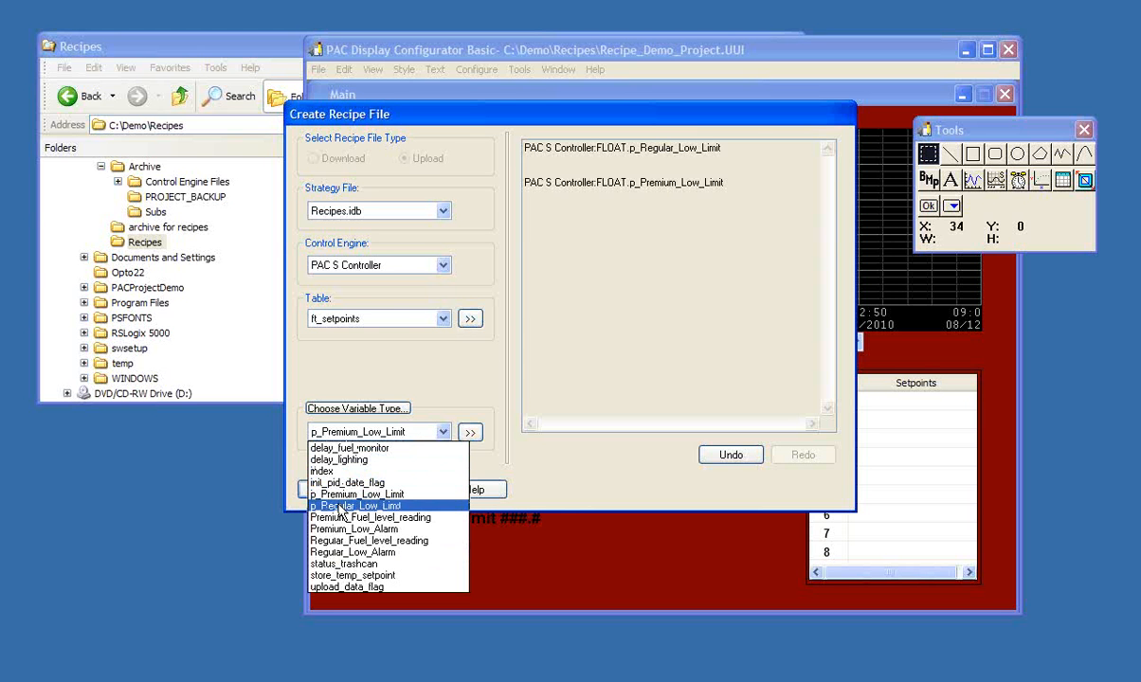
{"action": "left_click", "coordinate": [393, 434]}
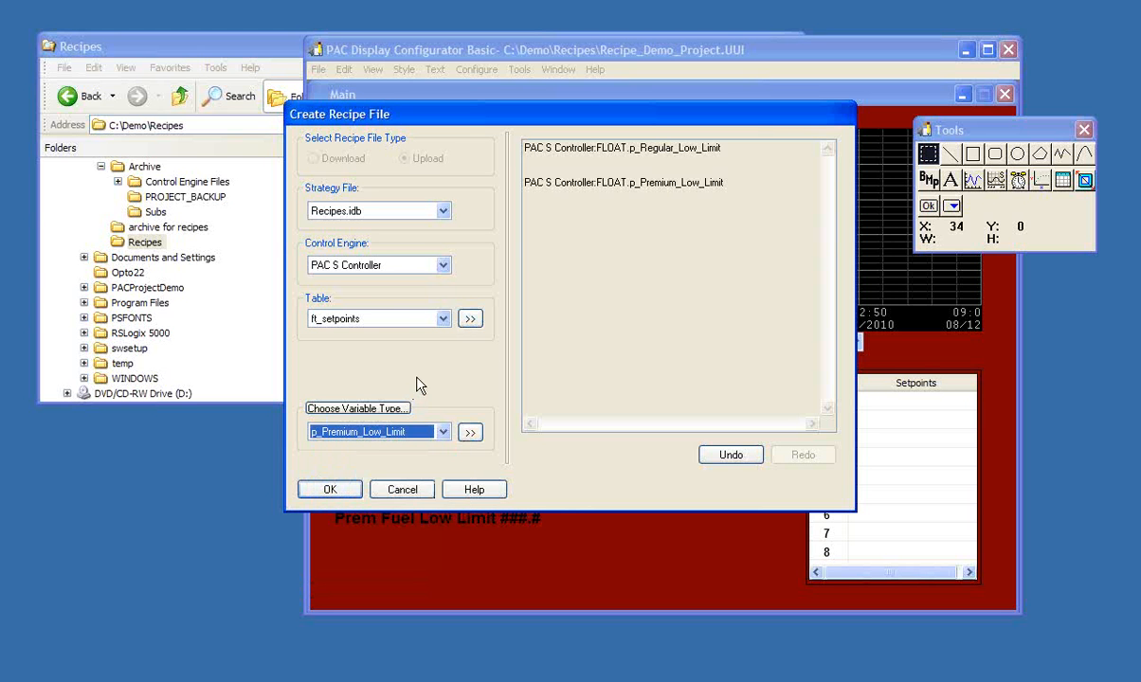
- Choose nt_integer_table as the table for the upload recipe and select all of its elements
{"action": "left_click", "coordinate": [442, 320]}
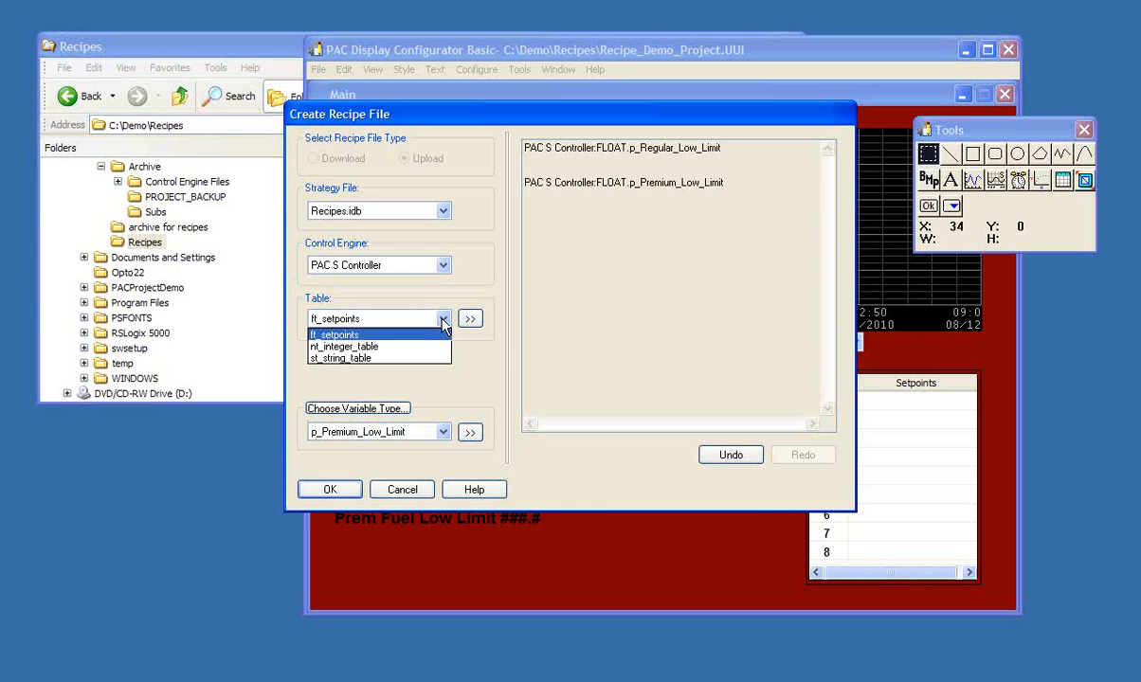
{"action": "left_click", "coordinate": [375, 354]}
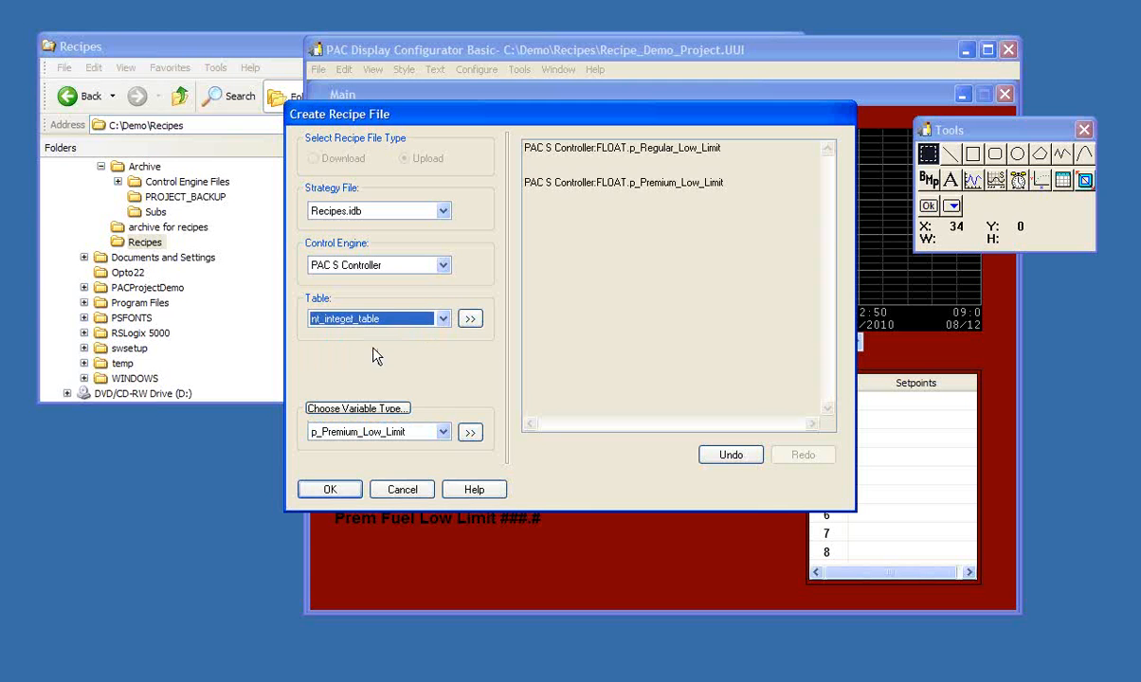
{"action": "left_click", "coordinate": [468, 320]}
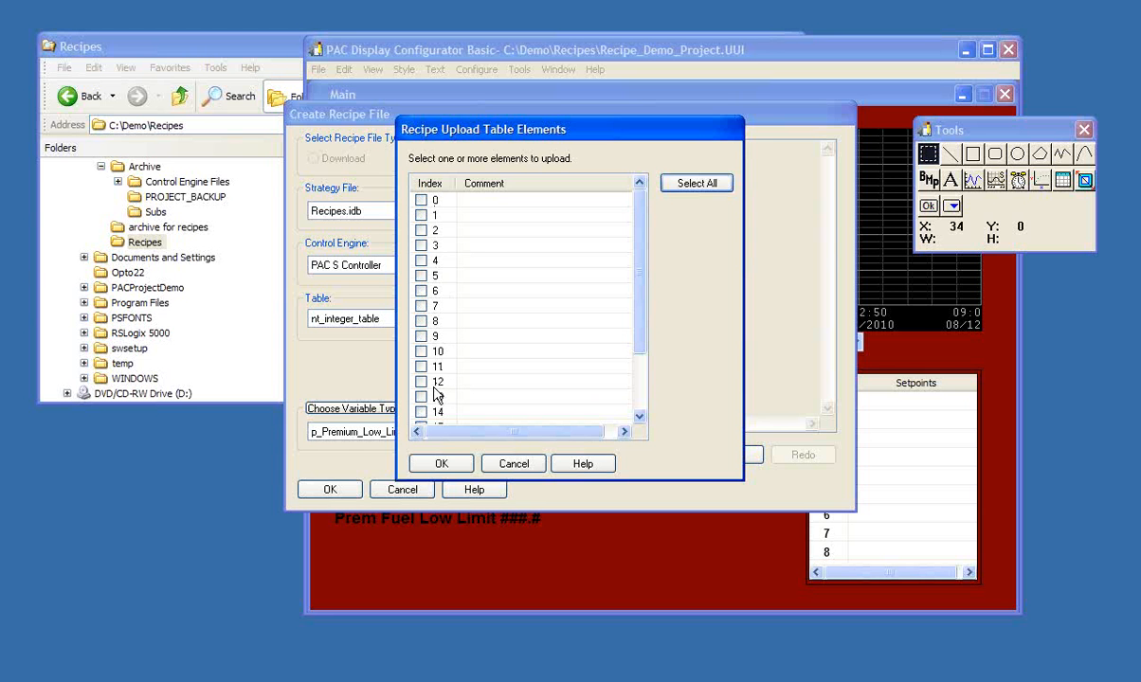
{"action": "left_click", "coordinate": [710, 186]}
{"action": "left_click_drag", "start_coordinate": [640, 227], "coordinate": [634, 312]}
{"action": "scroll", "coordinate": [641, 251], "scroll_direction": "up", "scroll_amount": 1}
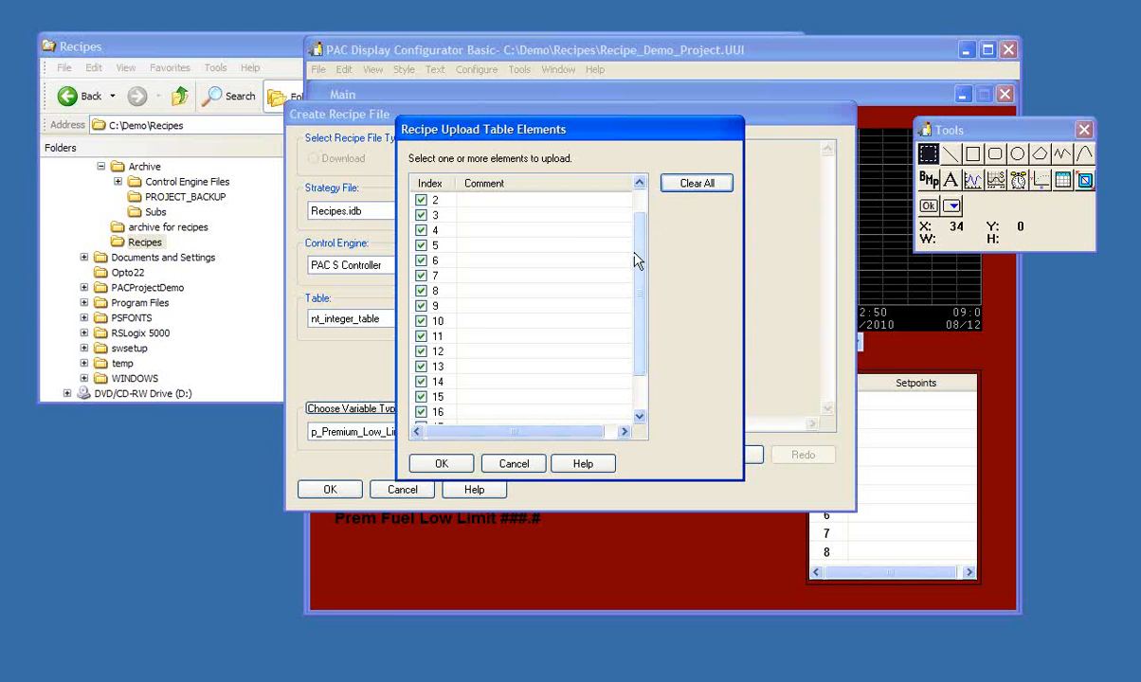
{"action": "mouse_move", "coordinate": [641, 264]}
{"action": "left_mouse_down"}
{"action": "mouse_move", "coordinate": [639, 308]}
{"action": "mouse_move", "coordinate": [652, 245]}
{"action": "left_mouse_up"}
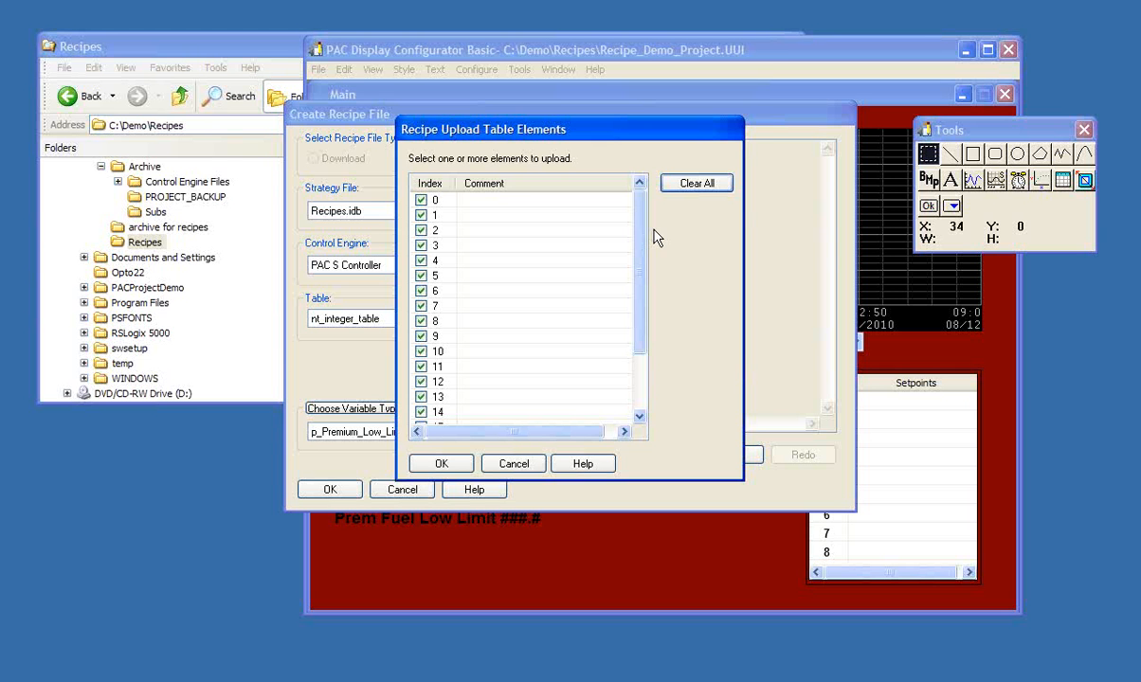
{"action": "left_click_drag", "start_coordinate": [642, 219], "coordinate": [647, 280]}
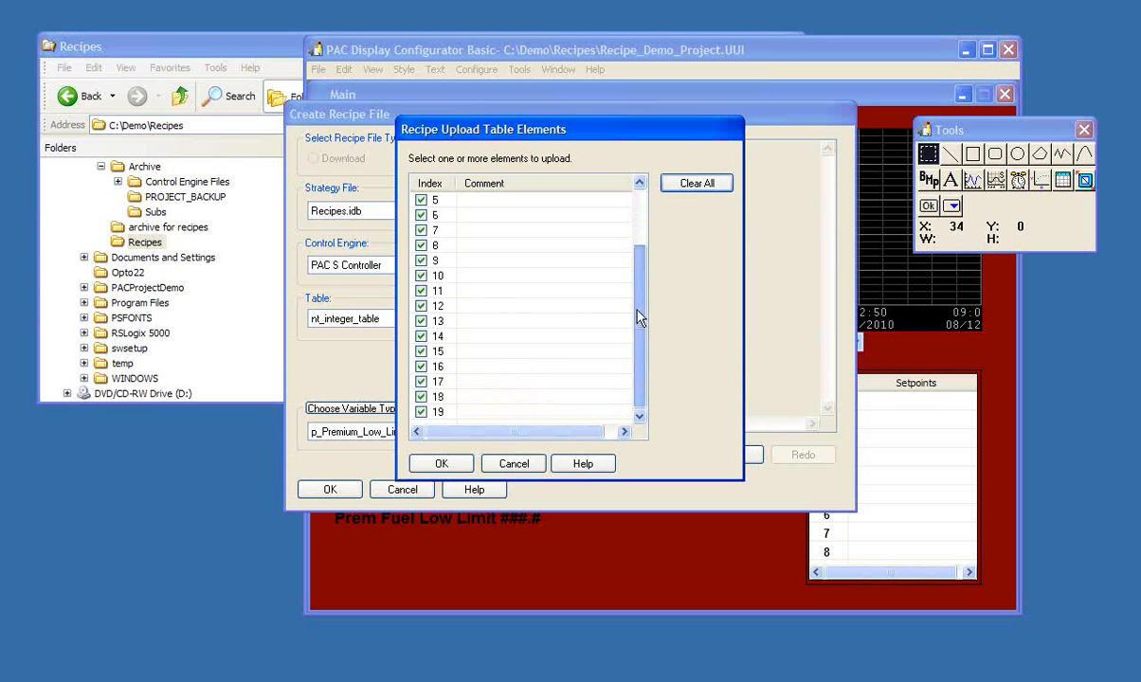
{"action": "left_click_drag", "start_coordinate": [637, 285], "coordinate": [510, 218]}
{"action": "left_click", "coordinate": [509, 201]}
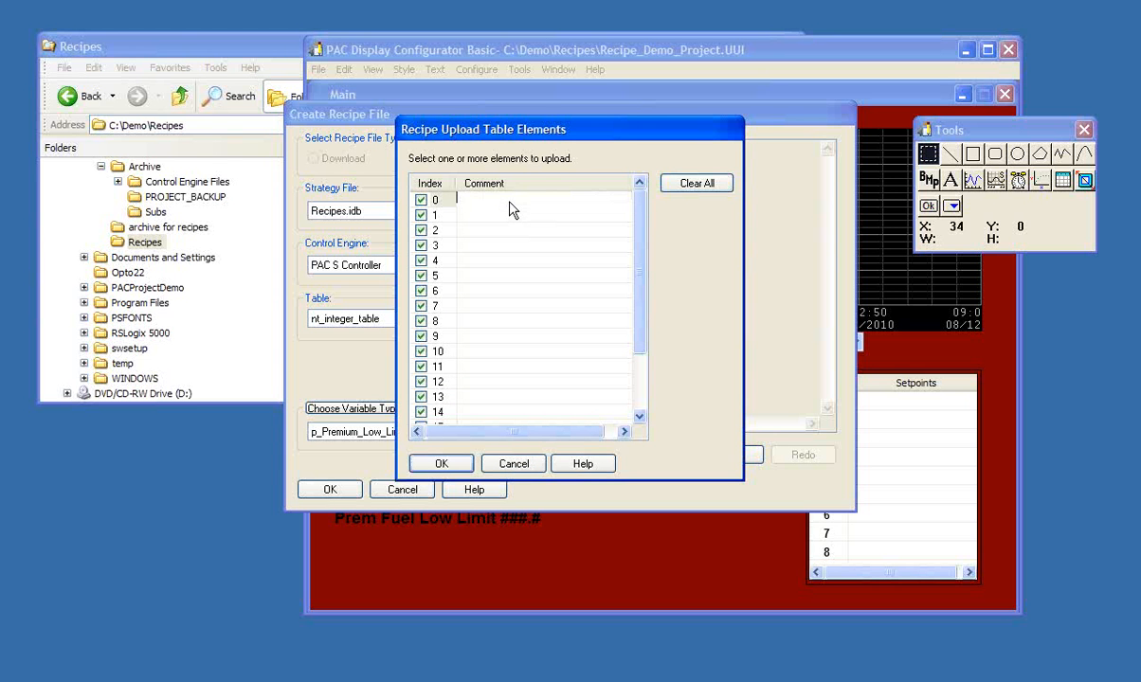
{"action": "type", "text": "First d"}
{"action": "key", "text": "BackSpace"}
{"action": "key", "text": "BackSpace"}
{"action": "key", "text": "BackSpace"}
{"action": "key", "text": "BackSpace"}
{"action": "key", "text": "BackSpace"}
{"action": "key", "text": "BackSpace"}
{"action": "key", "text": "BackSpace"}
- Give table element 1 the comment "First item"
{"action": "left_click", "coordinate": [502, 218]}
{"action": "type", "text": "First item"}
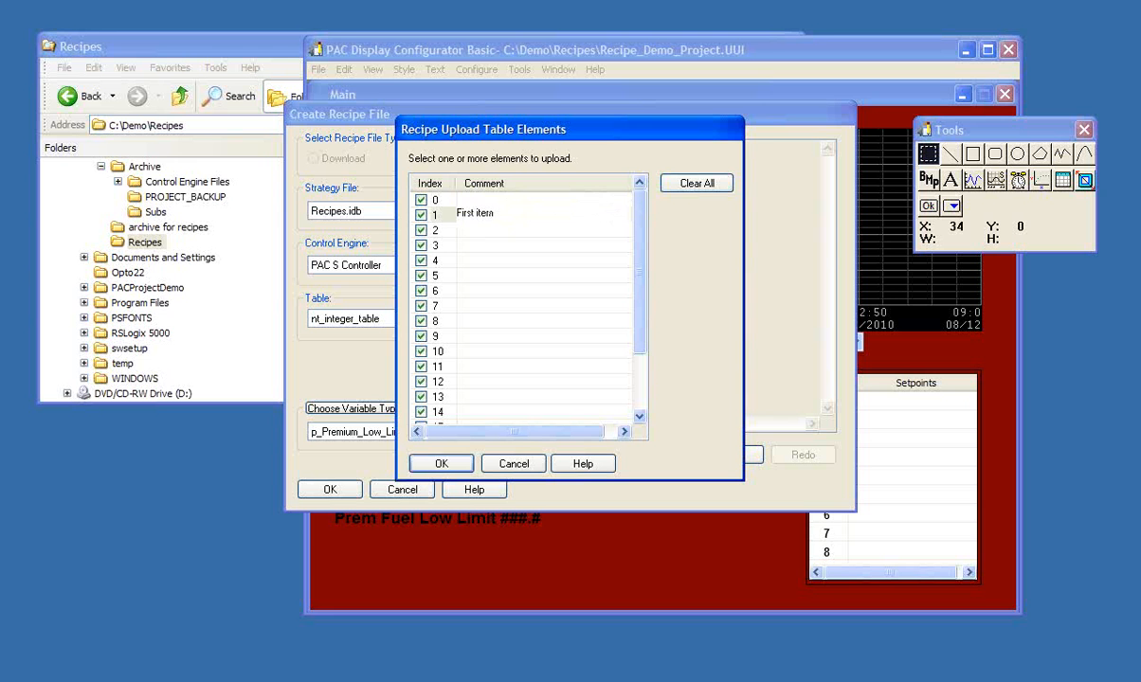
{"action": "left_click", "coordinate": [490, 232]}
{"action": "left_click", "coordinate": [490, 219]}
{"action": "type", "text": "First item"}
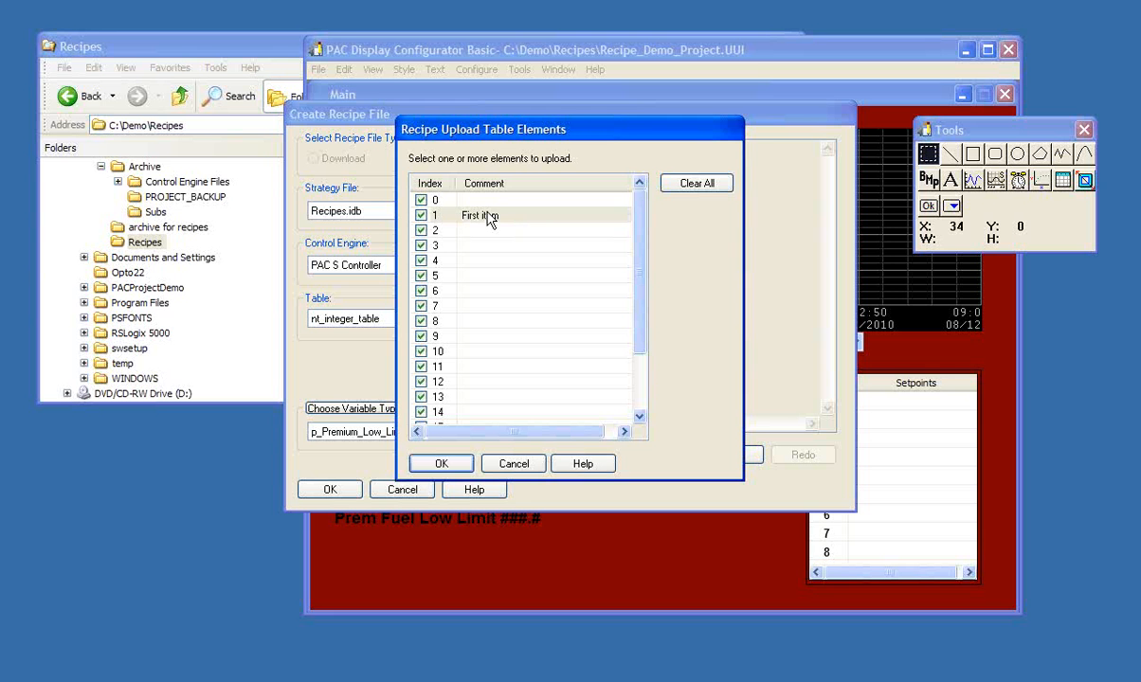
- Comment table element 2 as "Second item" and element 3 as "blah blah blah"
{"action": "left_click", "coordinate": [482, 233]}
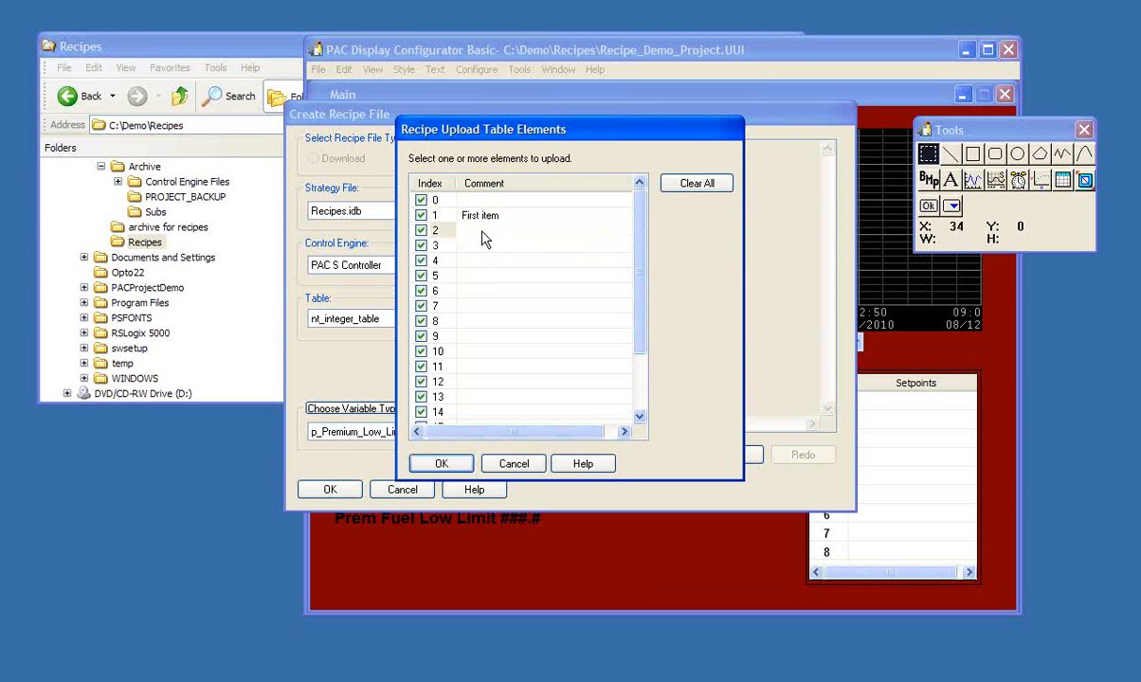
{"action": "type", "text": "Second item"}
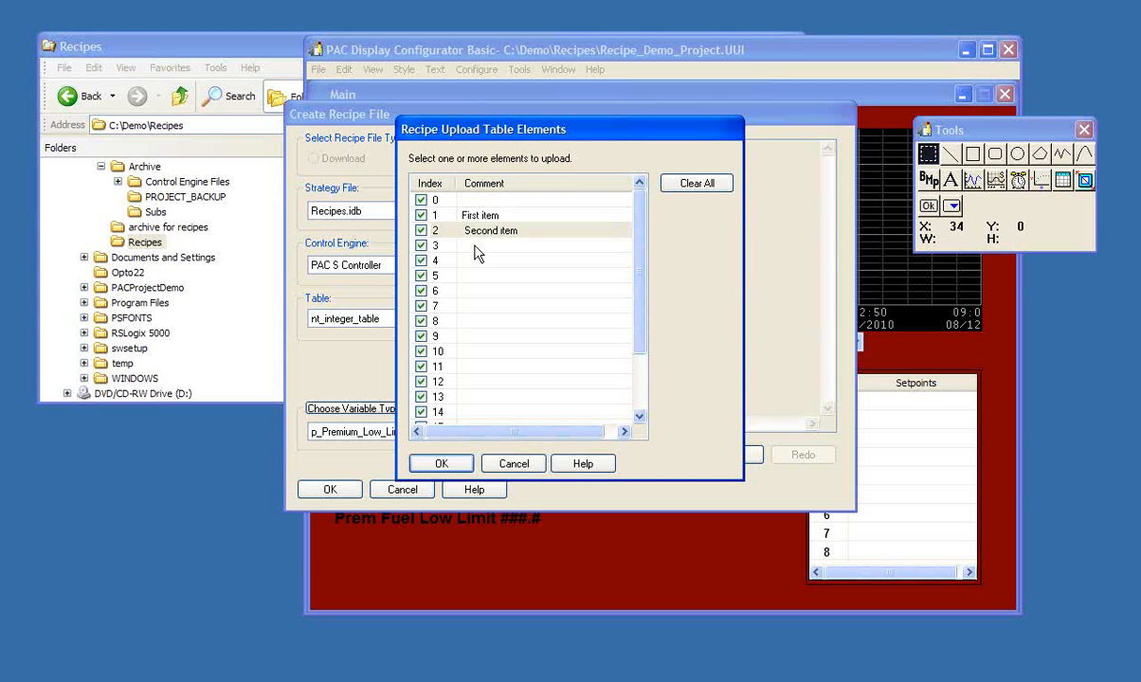
{"action": "left_click", "coordinate": [475, 247]}
{"action": "type", "text": "blah blah blah"}
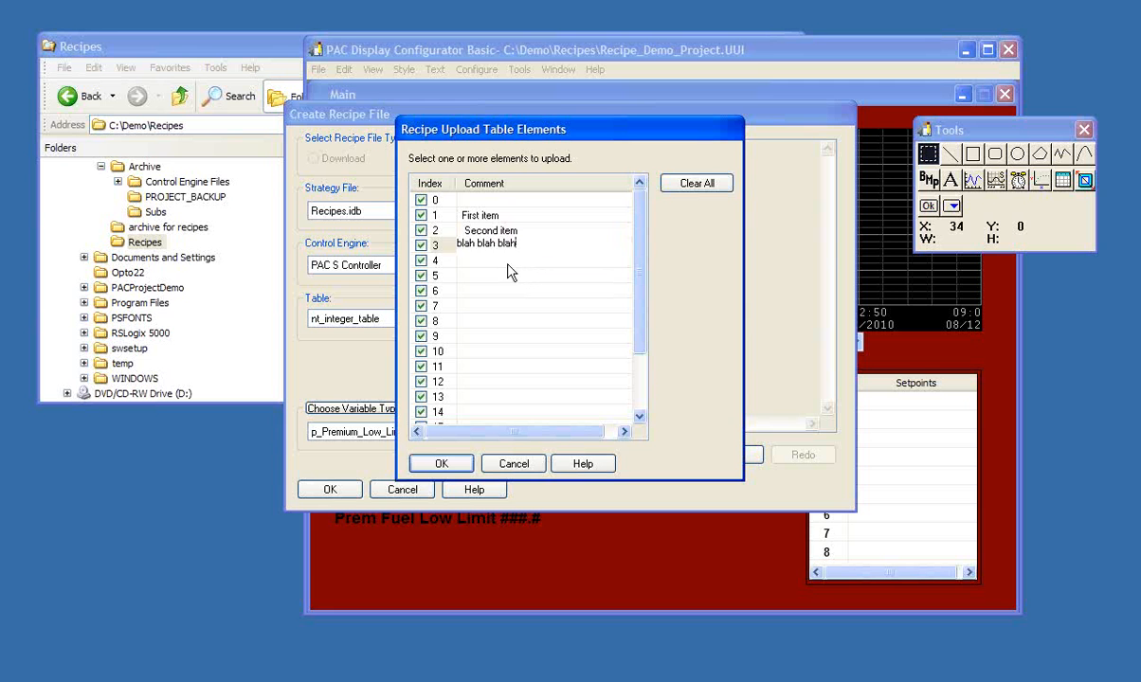
{"action": "key", "text": "Return"}
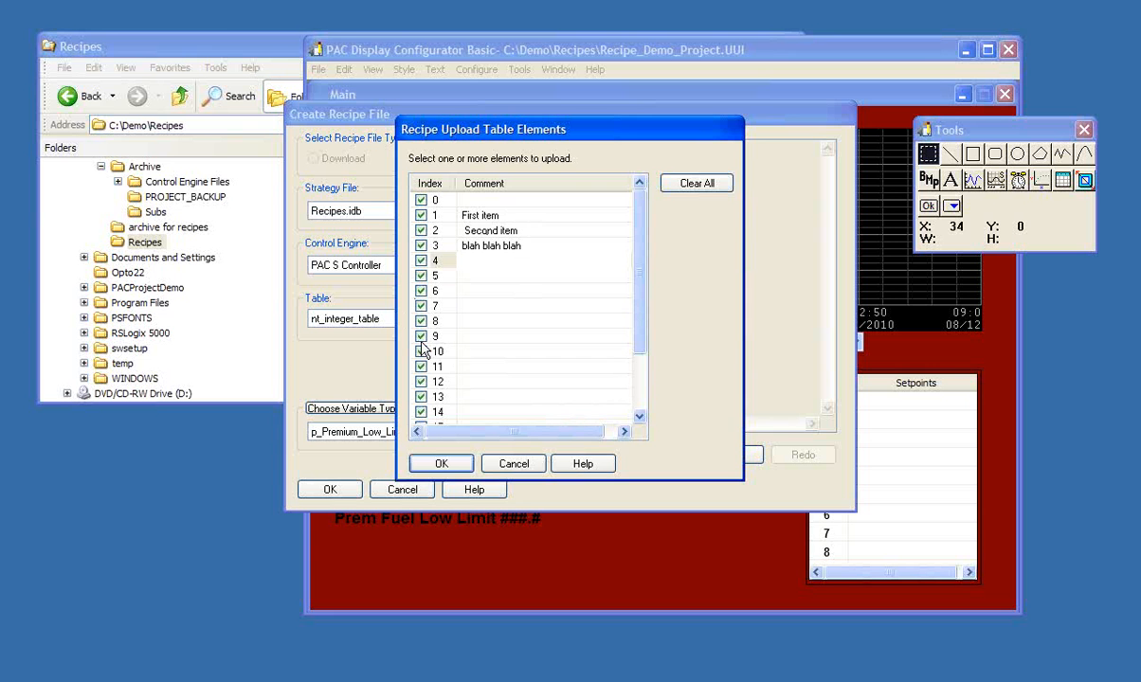
- Exclude elements 0 and 15 to 19 from the upload and add the remaining table elements to the recipe
{"action": "left_click_drag", "start_coordinate": [640, 347], "coordinate": [631, 422]}
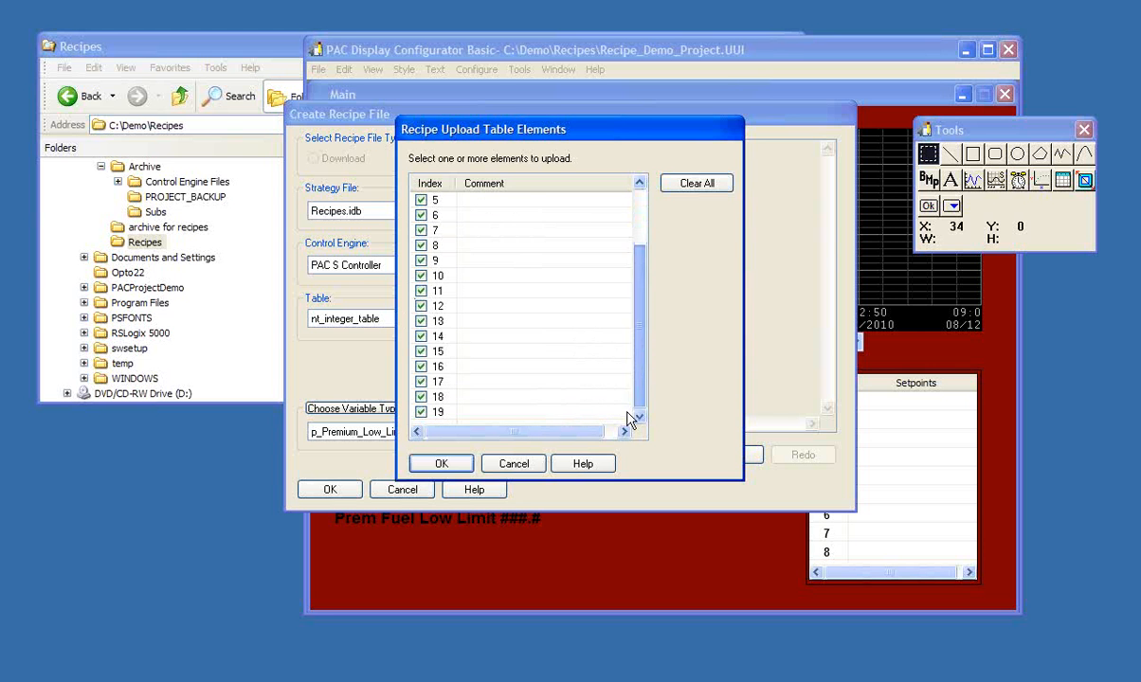
{"action": "left_click", "coordinate": [419, 398]}
{"action": "left_click", "coordinate": [419, 383]}
{"action": "left_click", "coordinate": [420, 369]}
{"action": "left_click", "coordinate": [422, 353]}
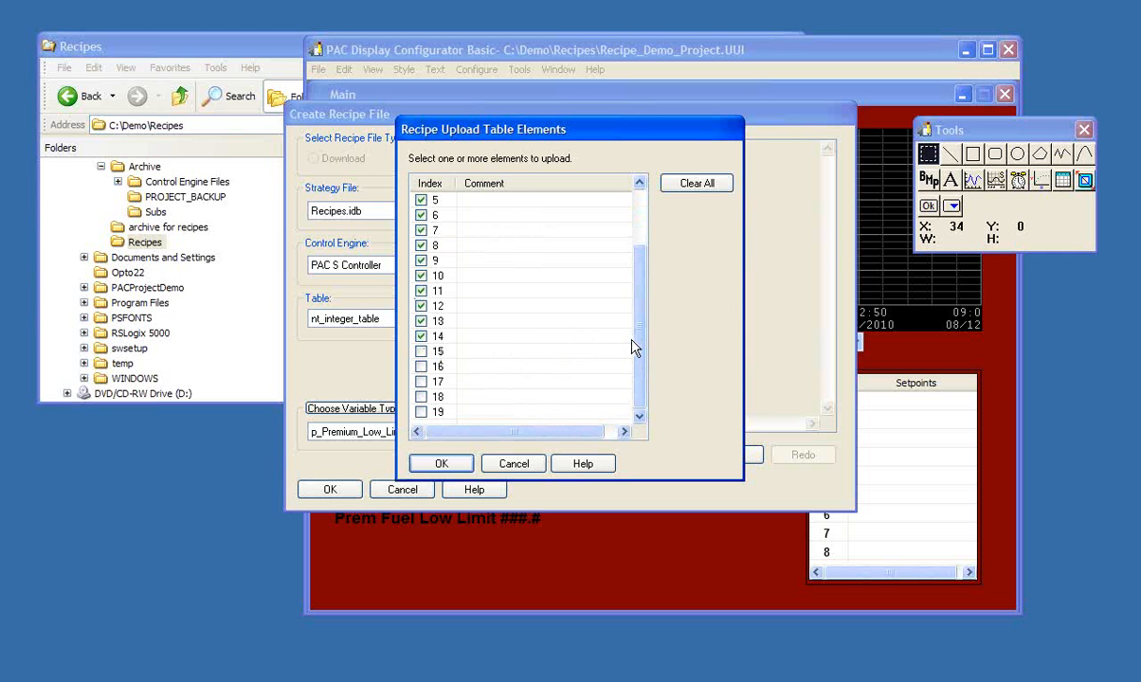
{"action": "left_click_drag", "start_coordinate": [638, 349], "coordinate": [637, 282]}
{"action": "left_click", "coordinate": [421, 200]}
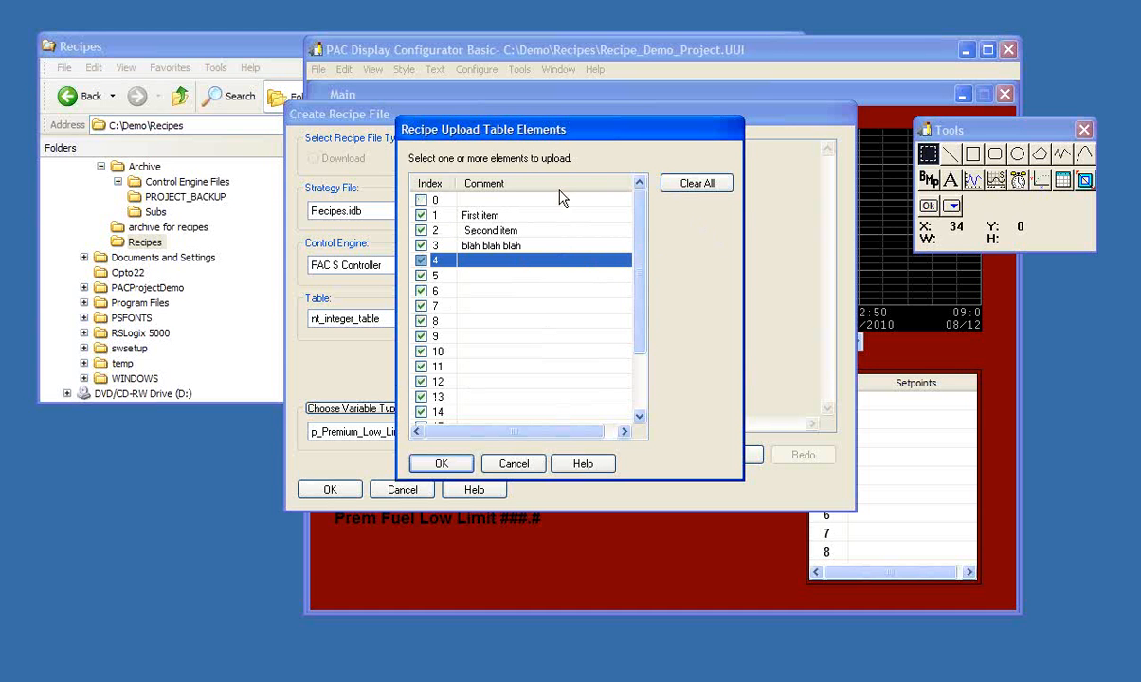
{"action": "left_click", "coordinate": [437, 466]}
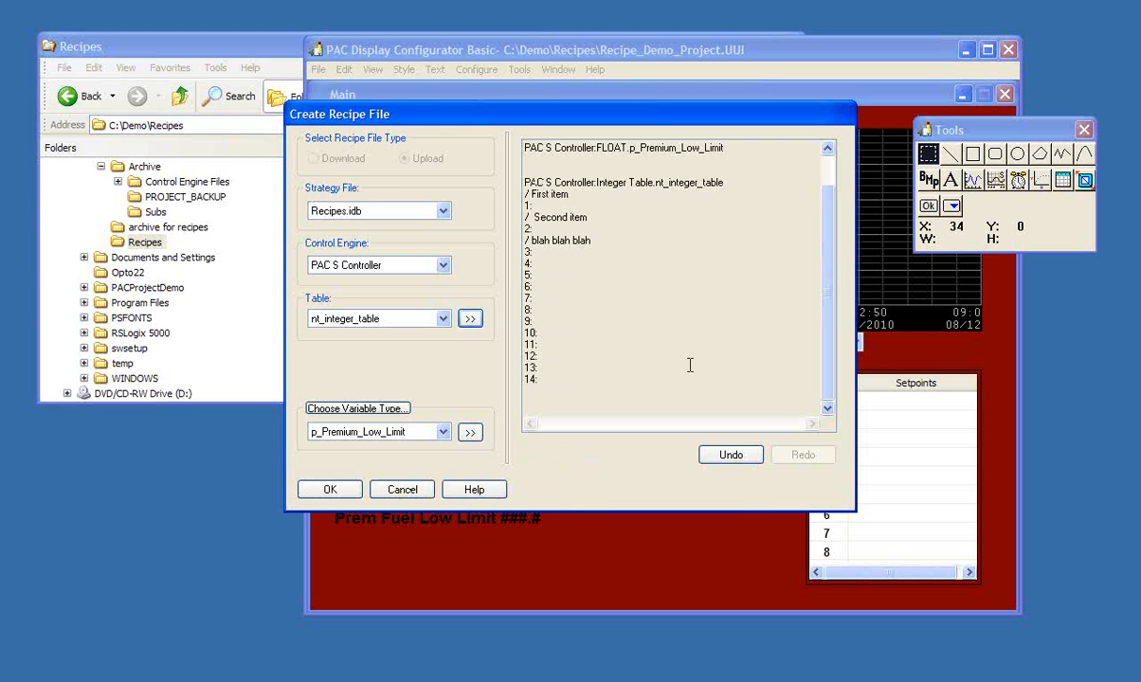
- Save the upload recipe in the Recipes folder as upload_template
{"action": "left_click_drag", "start_coordinate": [825, 277], "coordinate": [822, 245]}
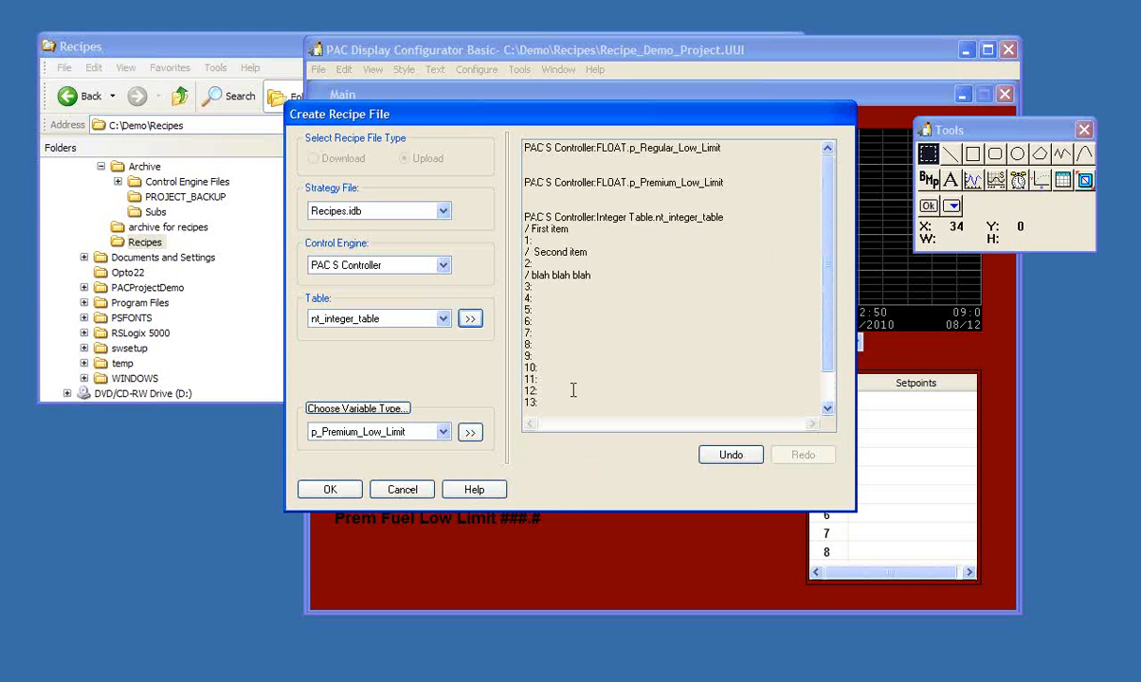
{"action": "left_click", "coordinate": [329, 488]}
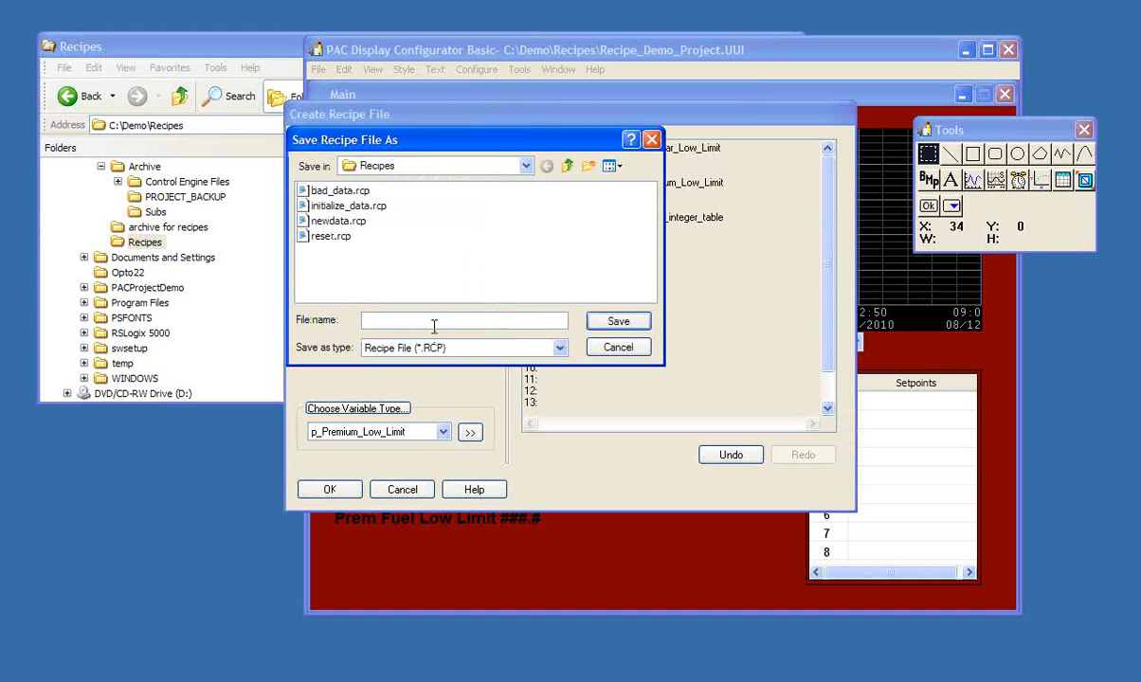
{"action": "type", "text": "upload_template"}
{"action": "left_click", "coordinate": [595, 325]}
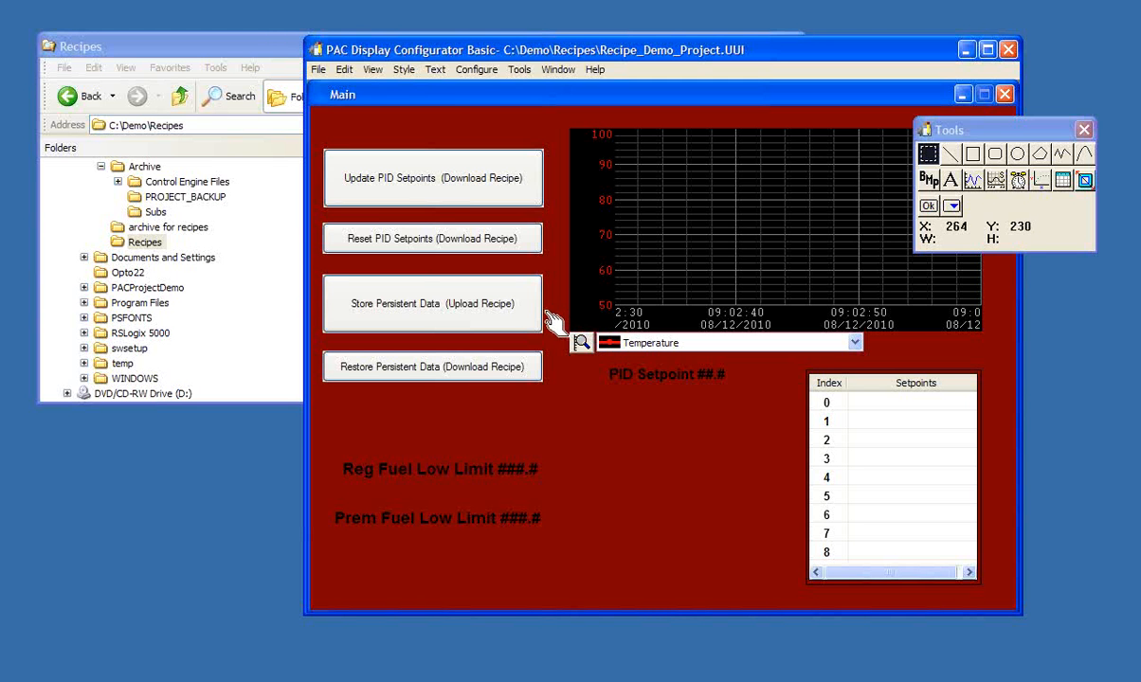
- Open the Upload Recipe attribute settings of the Store Persistent Data button
{"action": "double_click", "coordinate": [390, 301]}
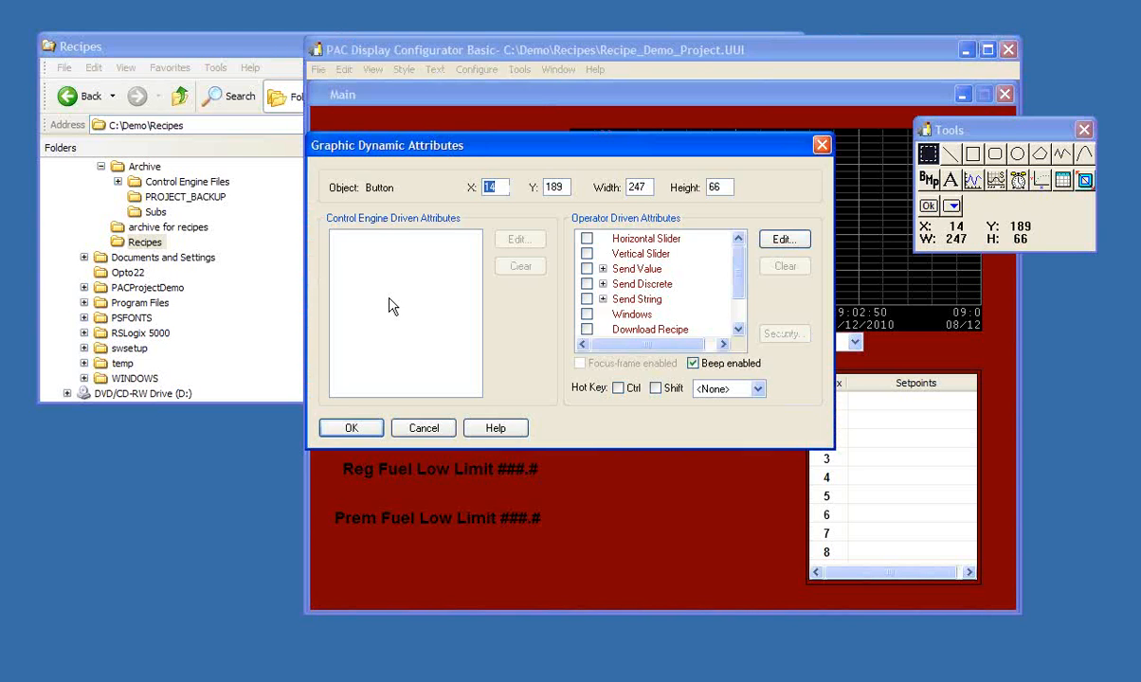
{"action": "left_click_drag", "start_coordinate": [740, 282], "coordinate": [721, 314]}
{"action": "left_click", "coordinate": [653, 303]}
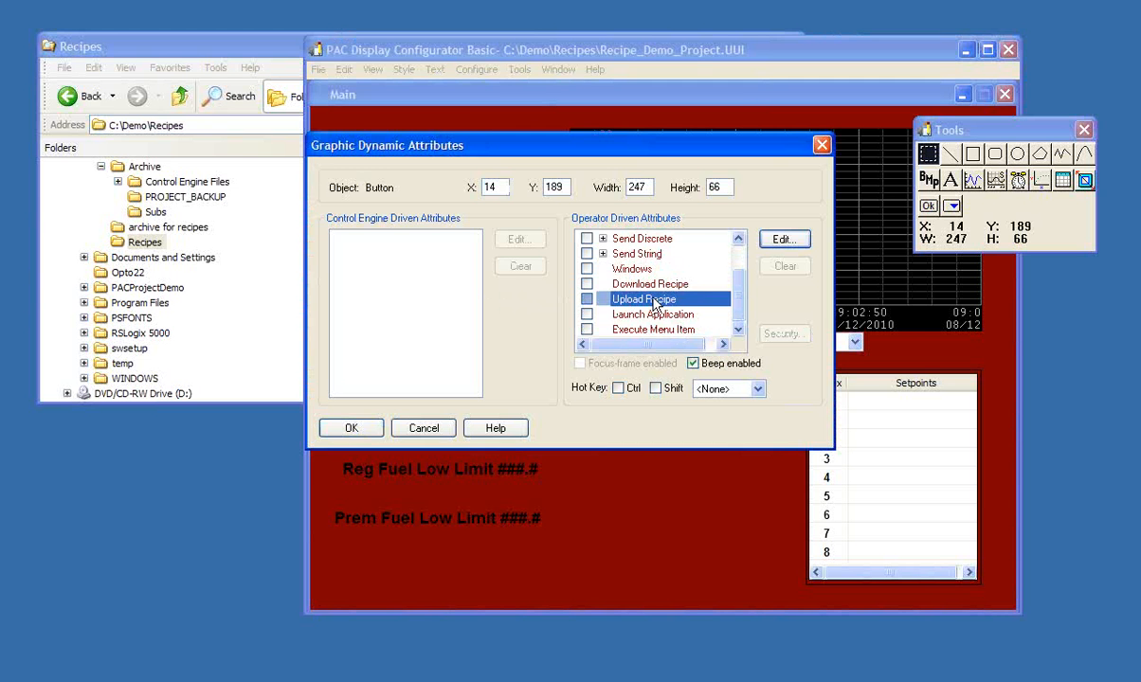
{"action": "left_click", "coordinate": [781, 242]}
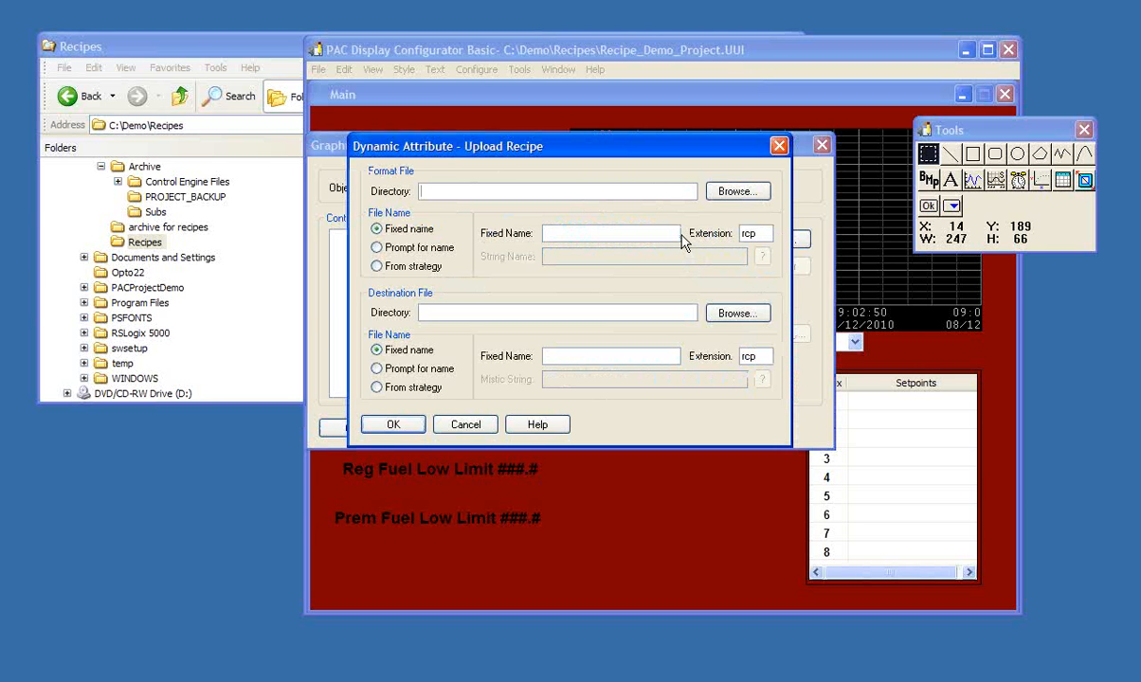
- Set the format file directory to C:\Demo\Recipes and its fixed name to upload_template
{"action": "left_click", "coordinate": [721, 197]}
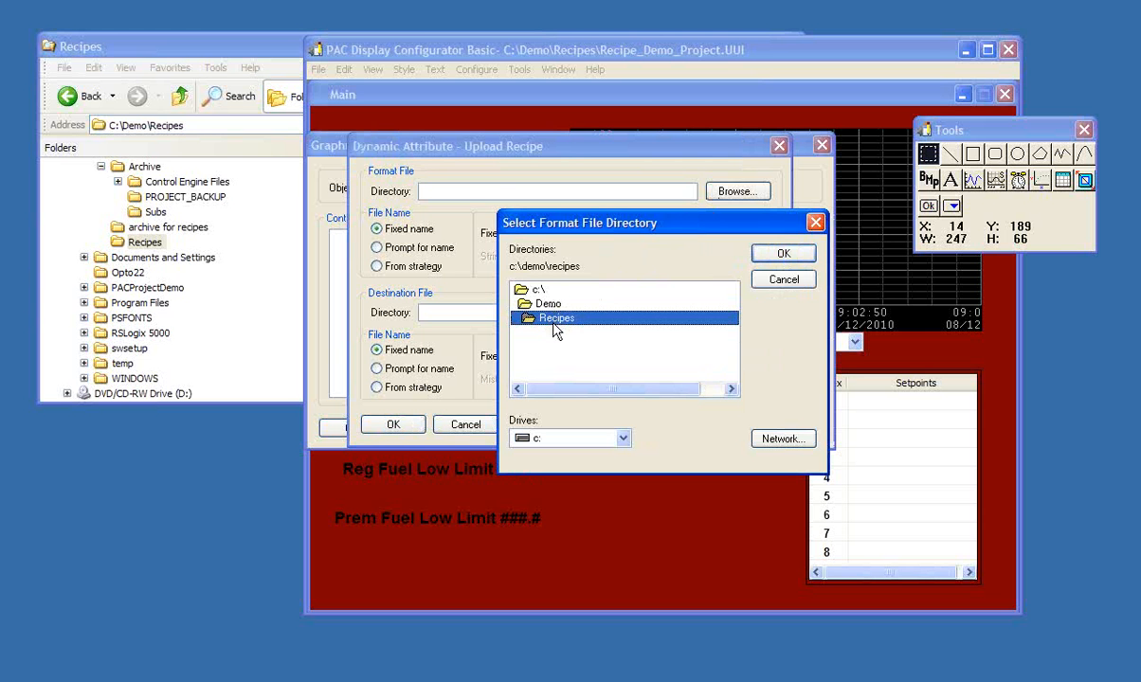
{"action": "left_click", "coordinate": [765, 258]}
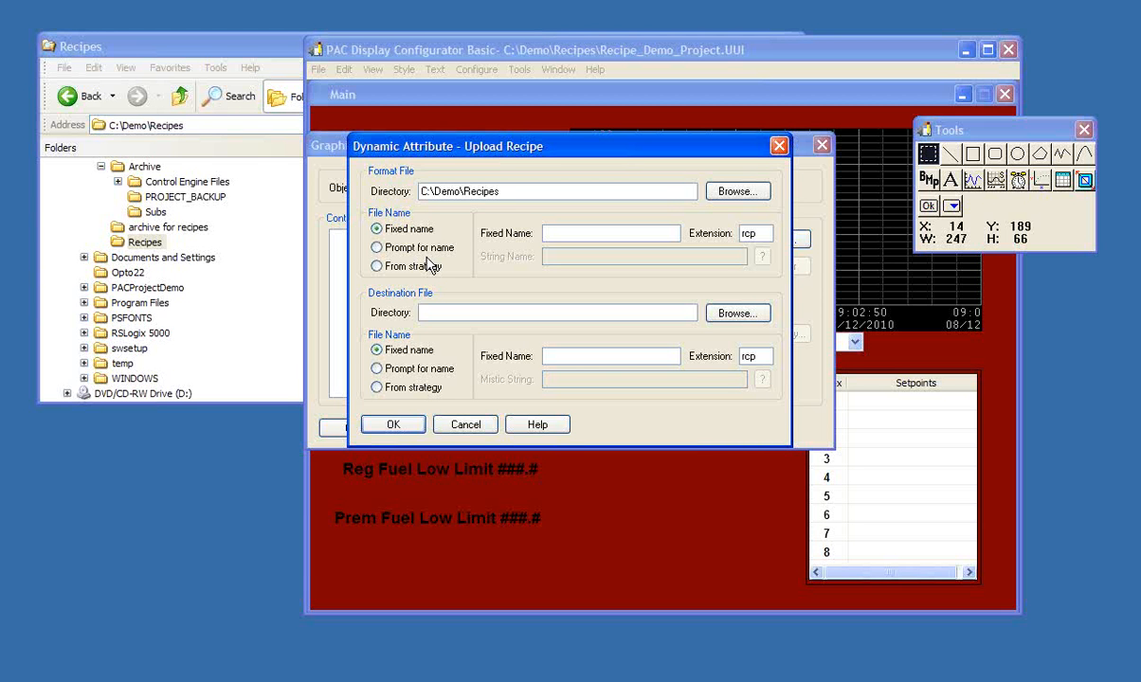
{"action": "left_click", "coordinate": [578, 232]}
{"action": "type", "text": "upldad_template"}
- Set the destination file directory to C:\Demo\Recipes and have the operator prompted for the file name
{"action": "left_click", "coordinate": [452, 311]}
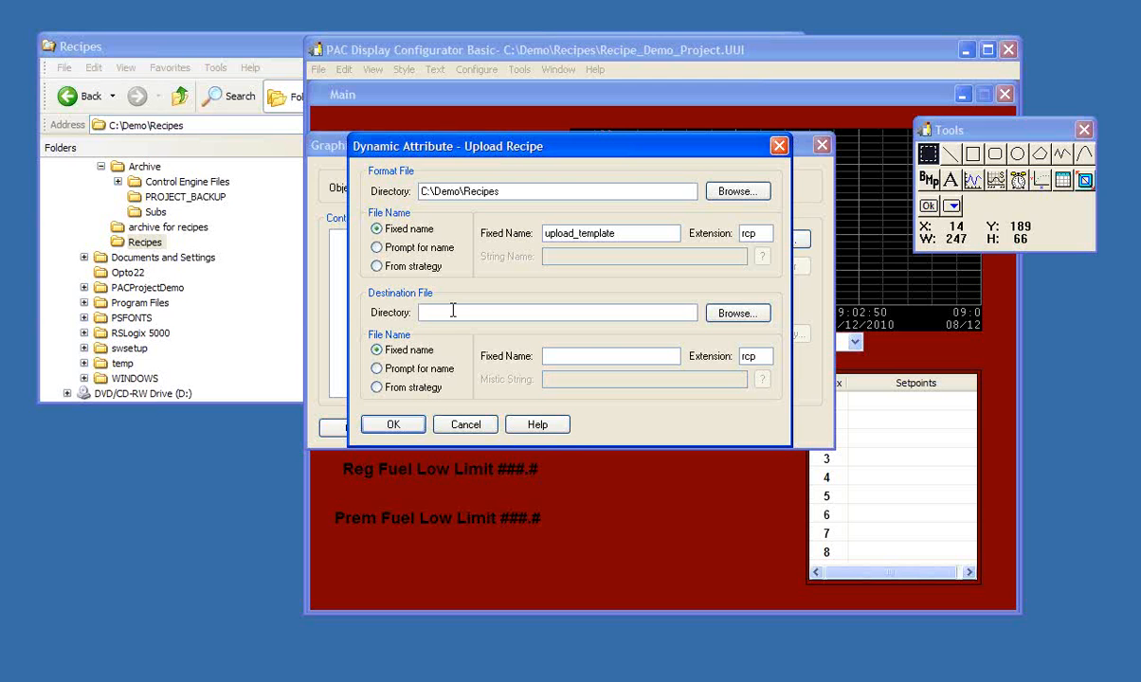
{"action": "left_click", "coordinate": [712, 315]}
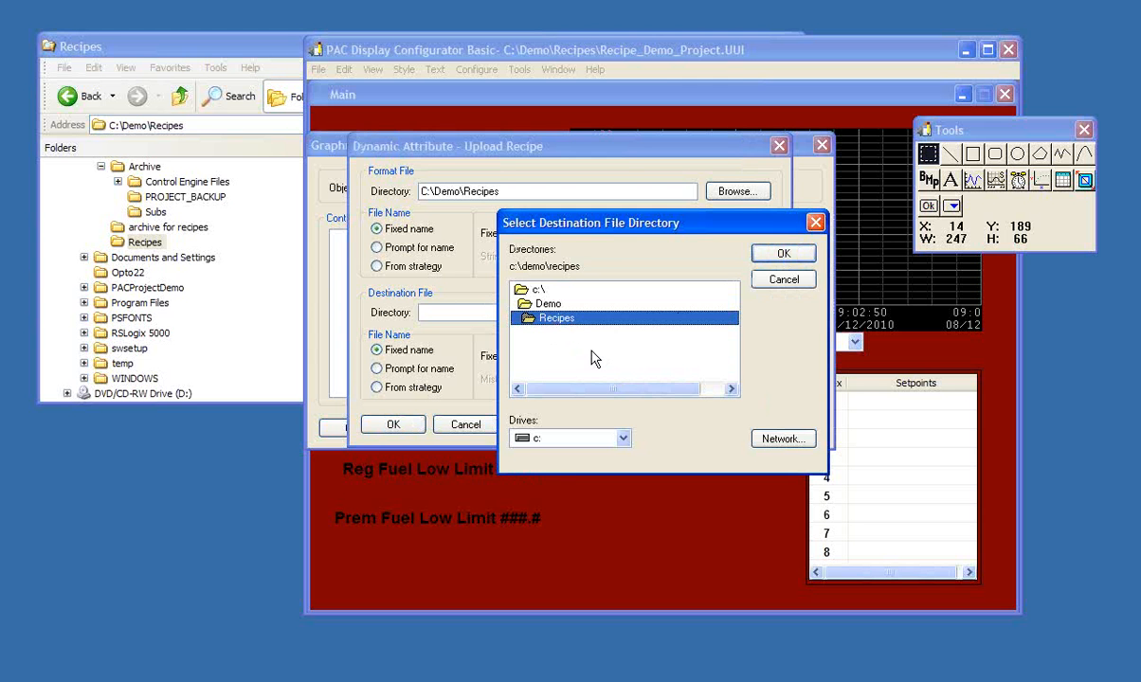
{"action": "left_click", "coordinate": [782, 255]}
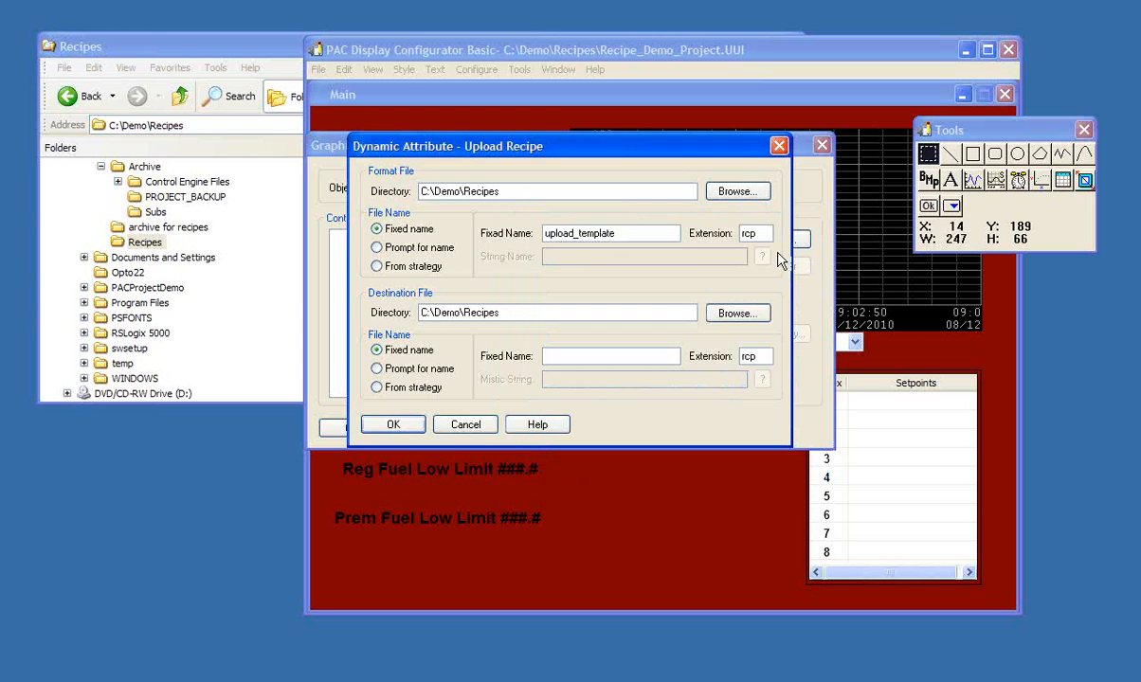
{"action": "left_click", "coordinate": [432, 370]}
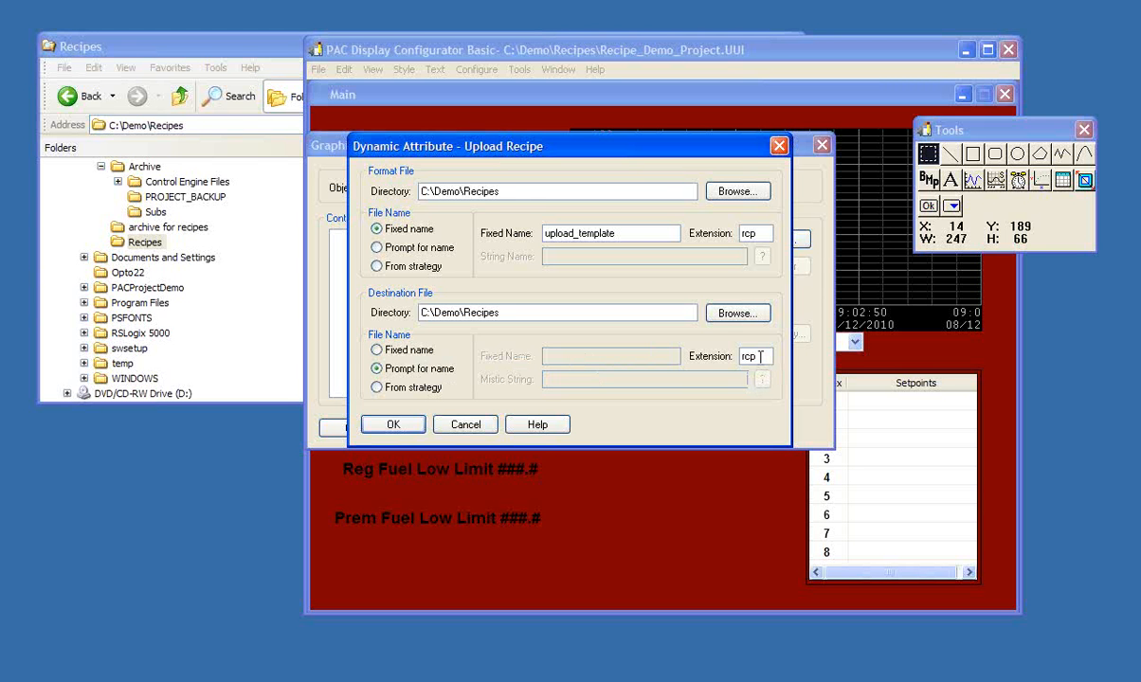
- Set the destination file extension to txt and apply the upload recipe settings to the button
{"action": "left_click_drag", "start_coordinate": [760, 356], "coordinate": [742, 356]}
{"action": "key", "text": "BackSpace"}
{"action": "type", "text": "txt"}
{"action": "left_click", "coordinate": [391, 426]}
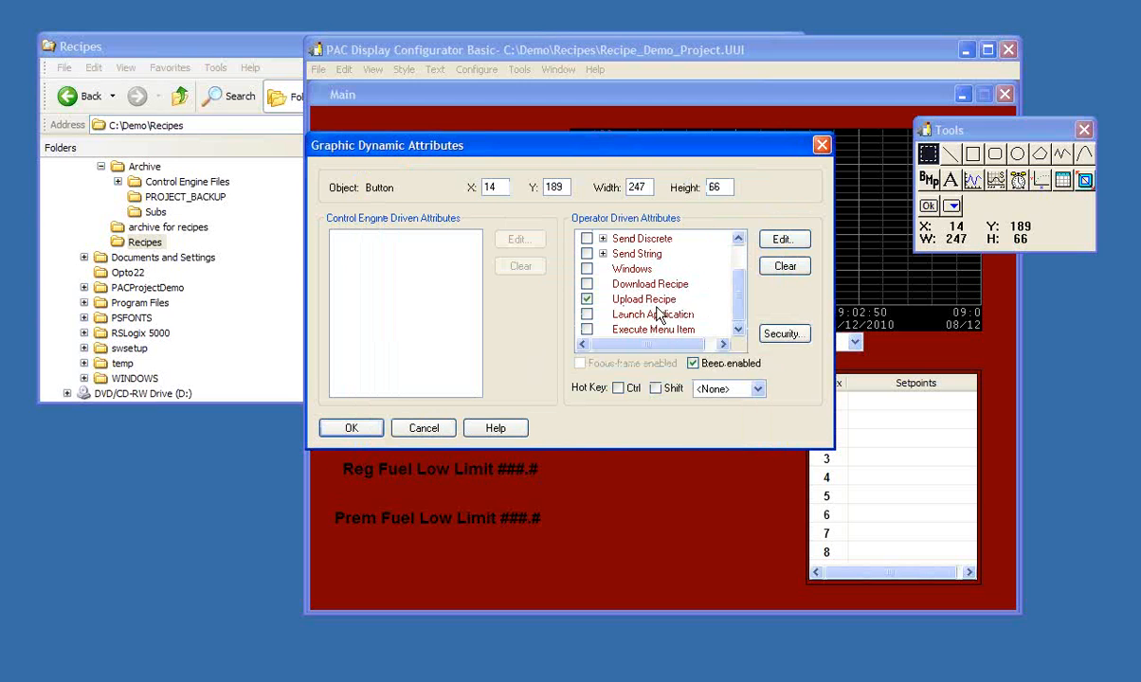
{"action": "left_click", "coordinate": [368, 429]}
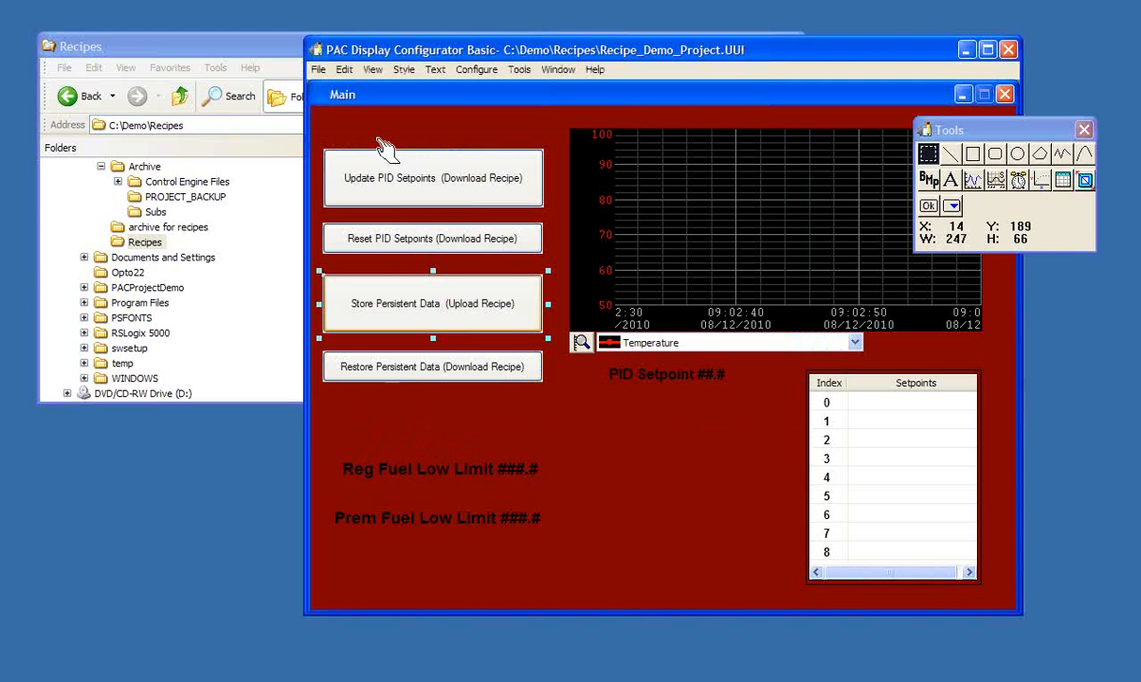
- Save the project and load it in Runtime, then close the Event Log Viewer
{"action": "left_click", "coordinate": [318, 72]}
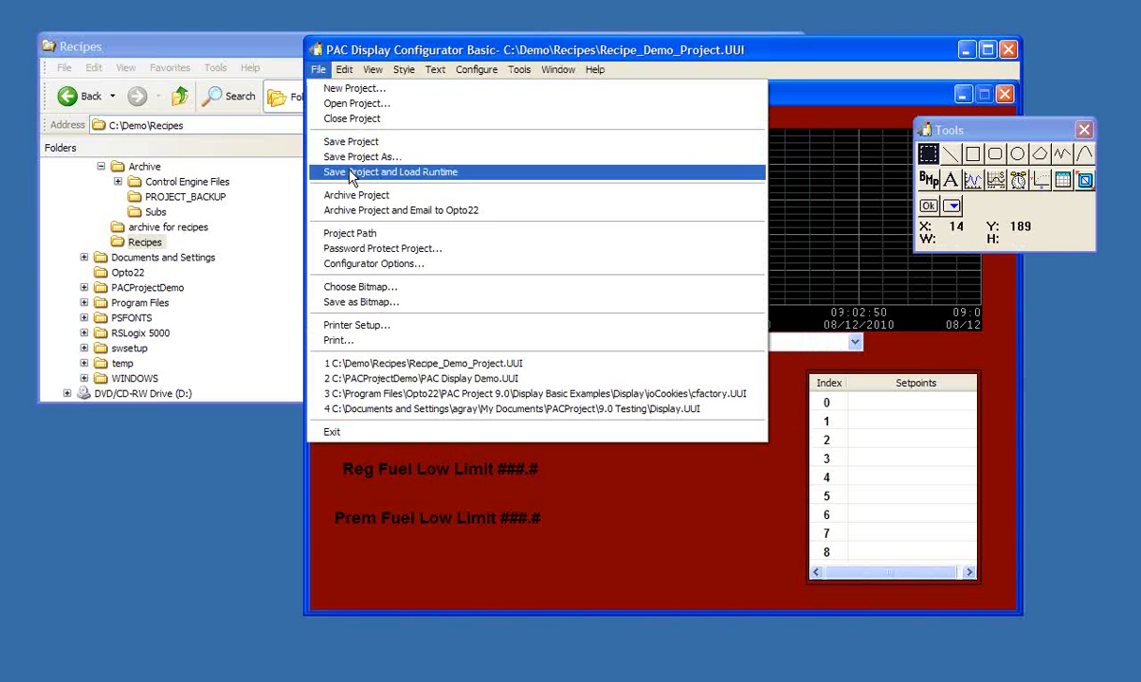
{"action": "left_click", "coordinate": [351, 173]}
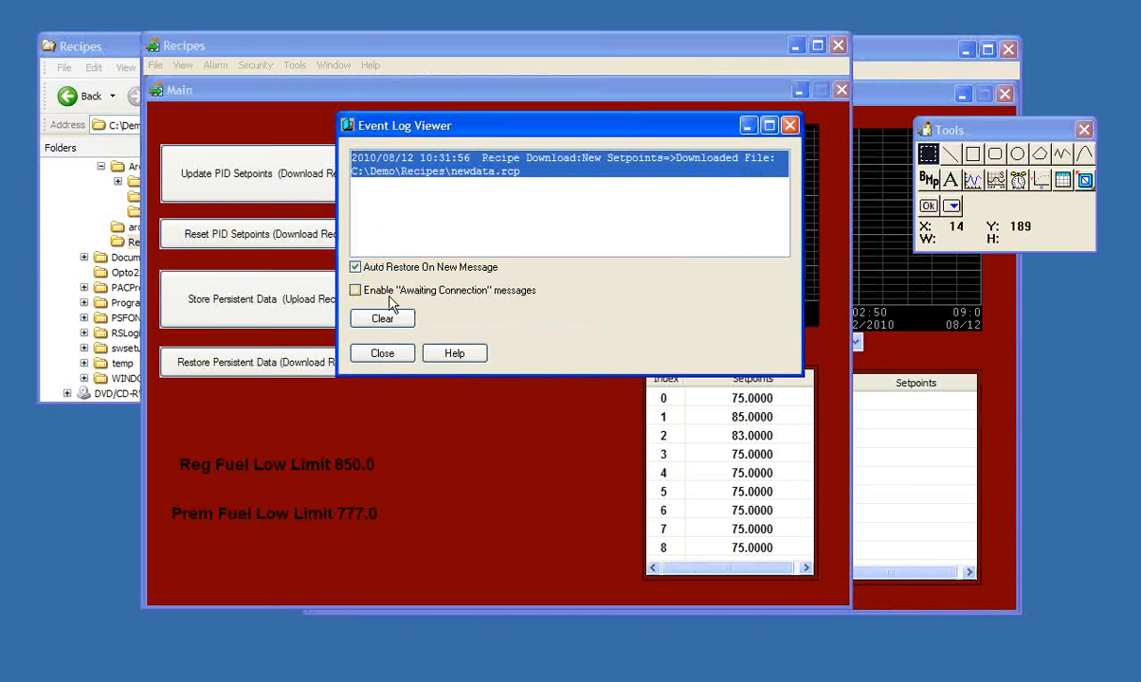
{"action": "left_click", "coordinate": [396, 353]}
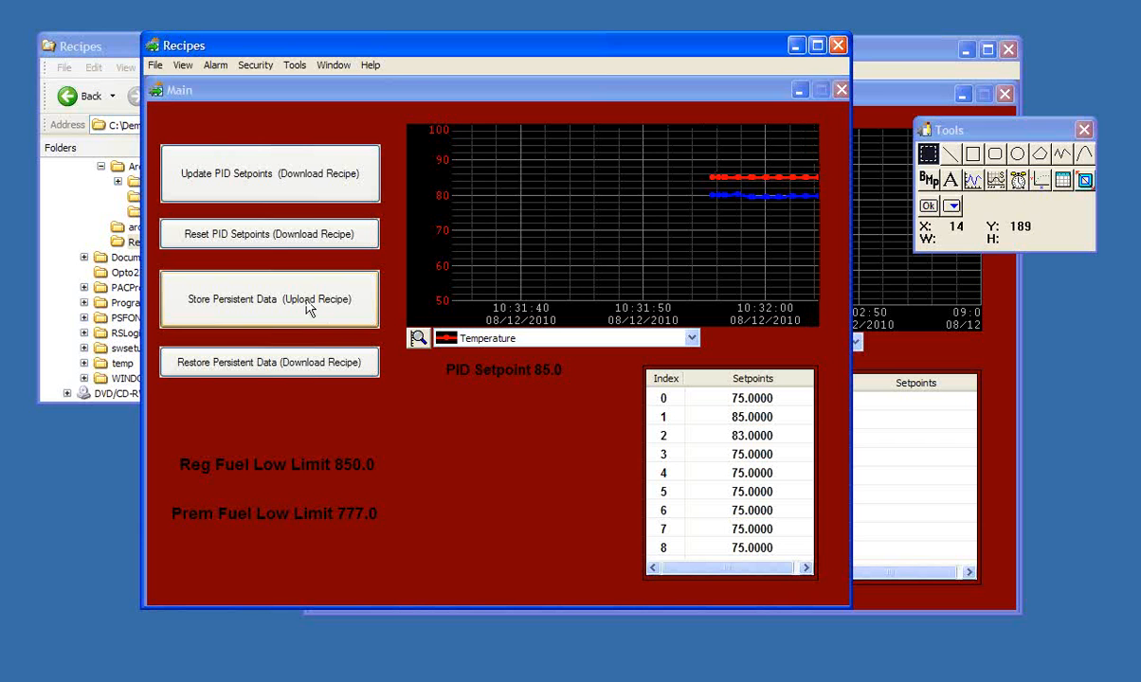
- Set the Reg Fuel Low Limit to 875 in the running project
{"action": "left_click", "coordinate": [344, 468]}
{"action": "type", "text": "87"}
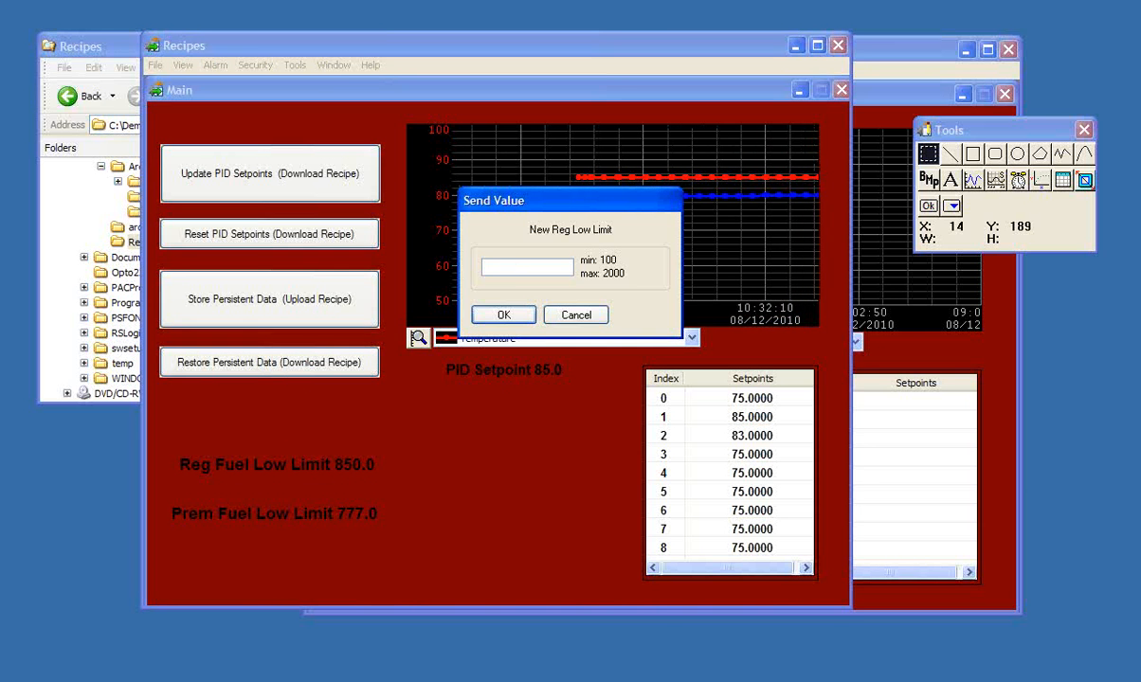
{"action": "type", "text": "5"}
{"action": "left_click", "coordinate": [516, 315]}
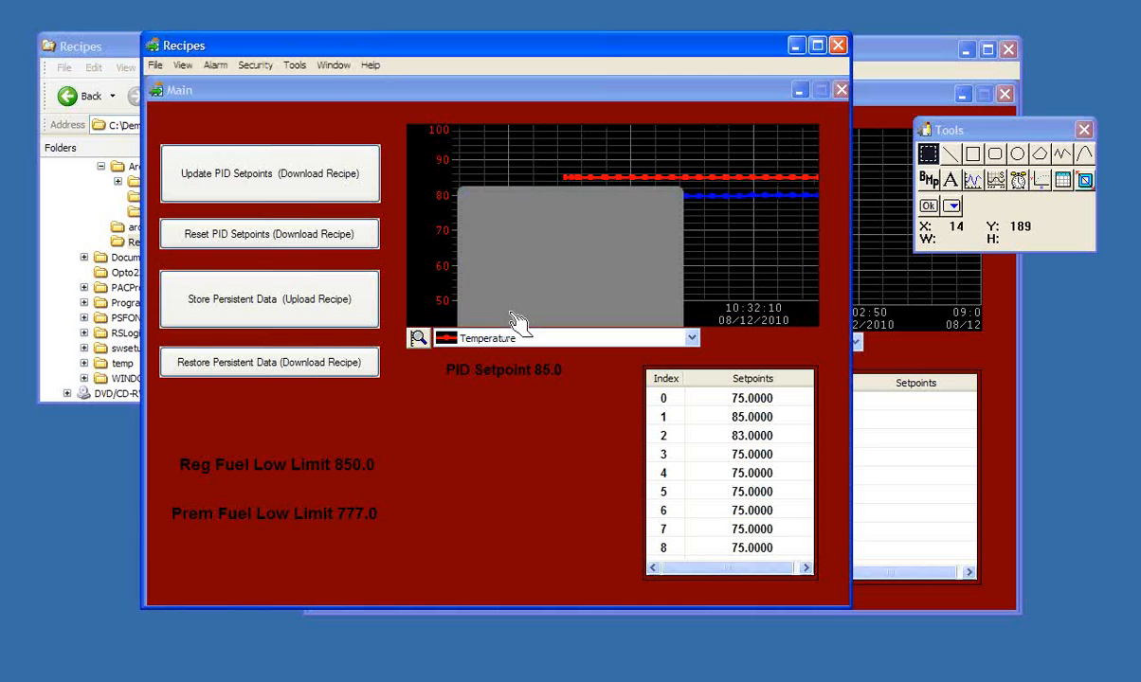
- Set the Prem Fuel Low Limit to 850 in the running project
{"action": "left_click", "coordinate": [334, 514]}
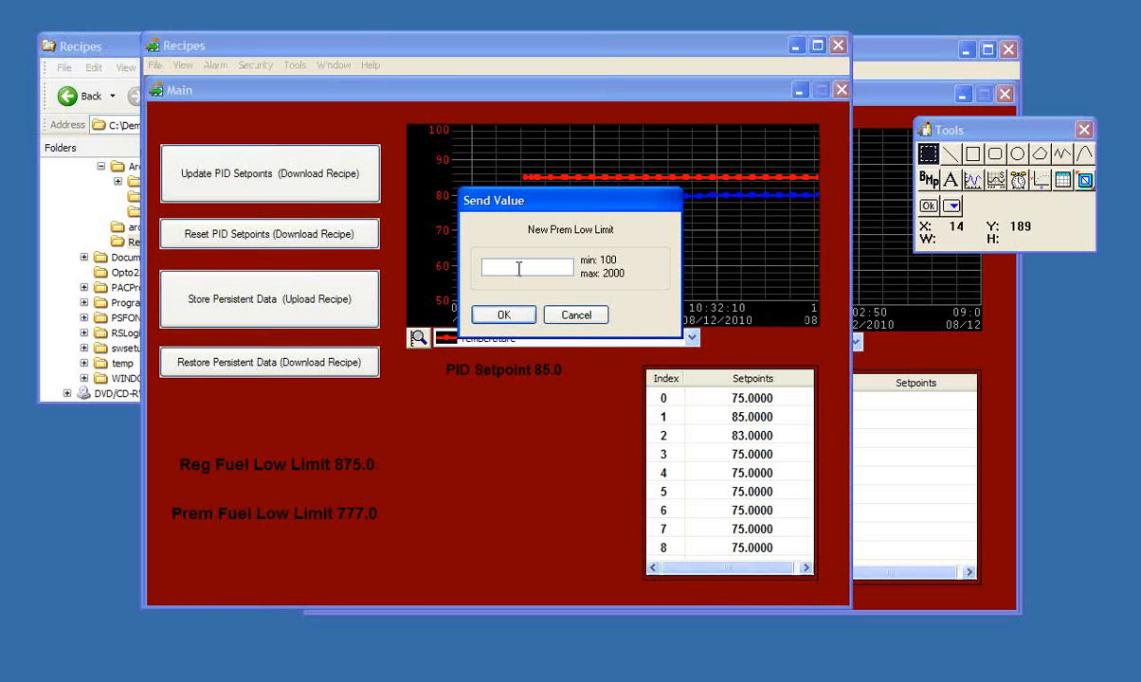
{"action": "type", "text": "850"}
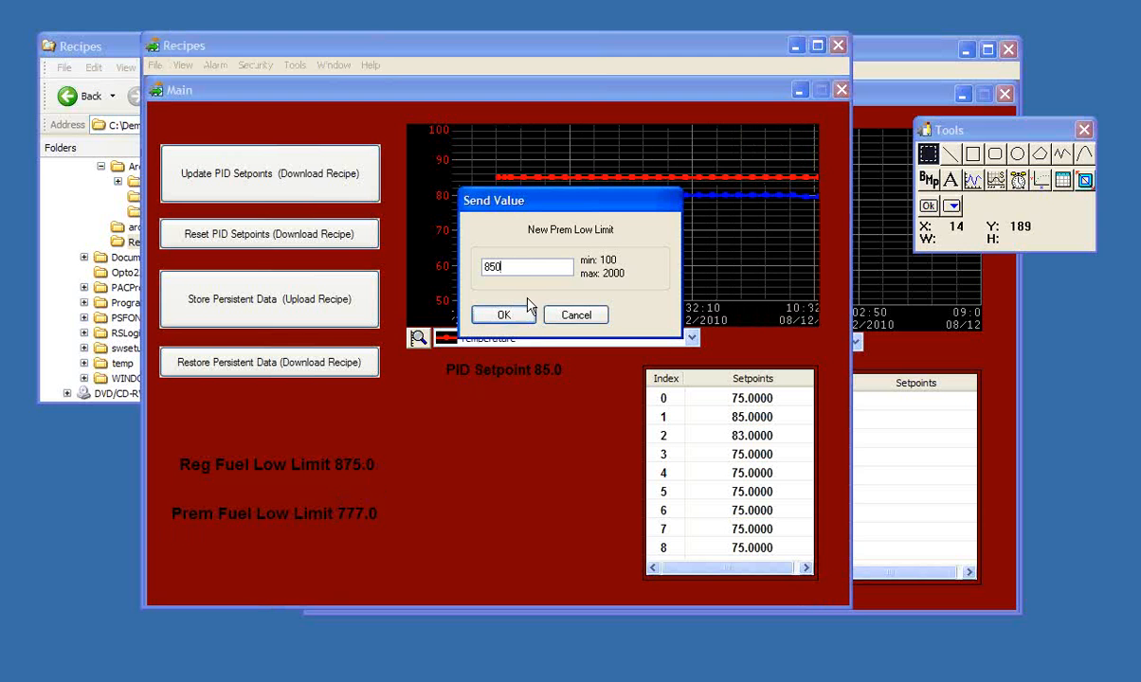
{"action": "left_click", "coordinate": [519, 315]}
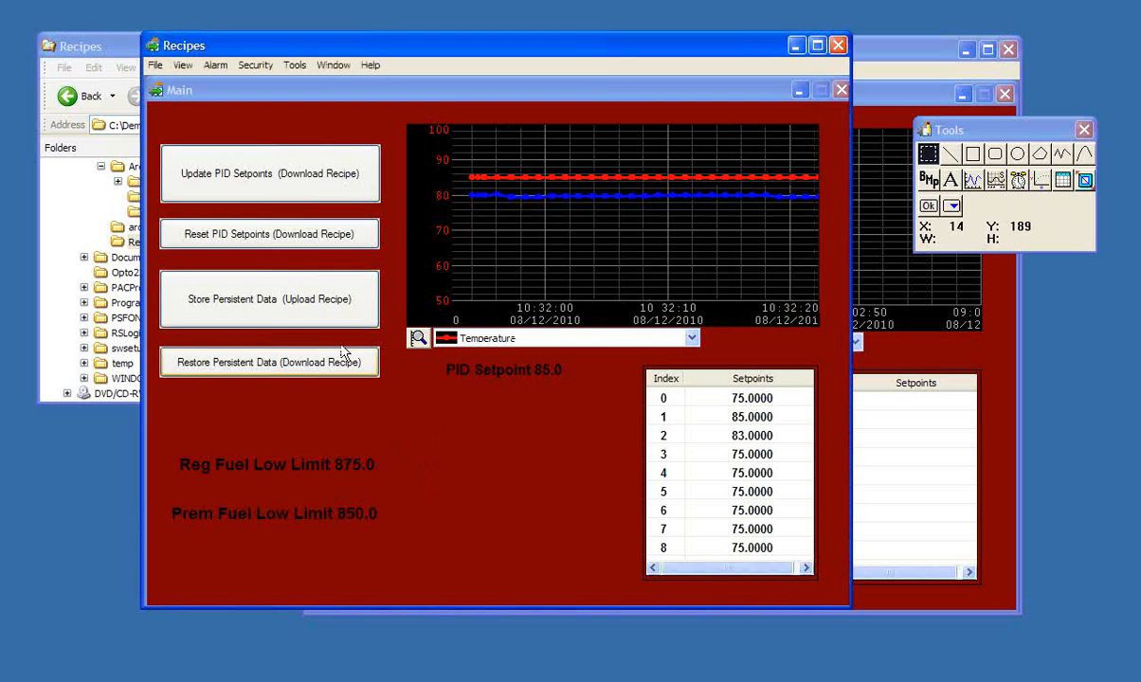
- Run the Store Persistent Data upload recipe to a destination file named mydata, then close the Event Log Viewer
{"action": "left_click", "coordinate": [302, 307]}
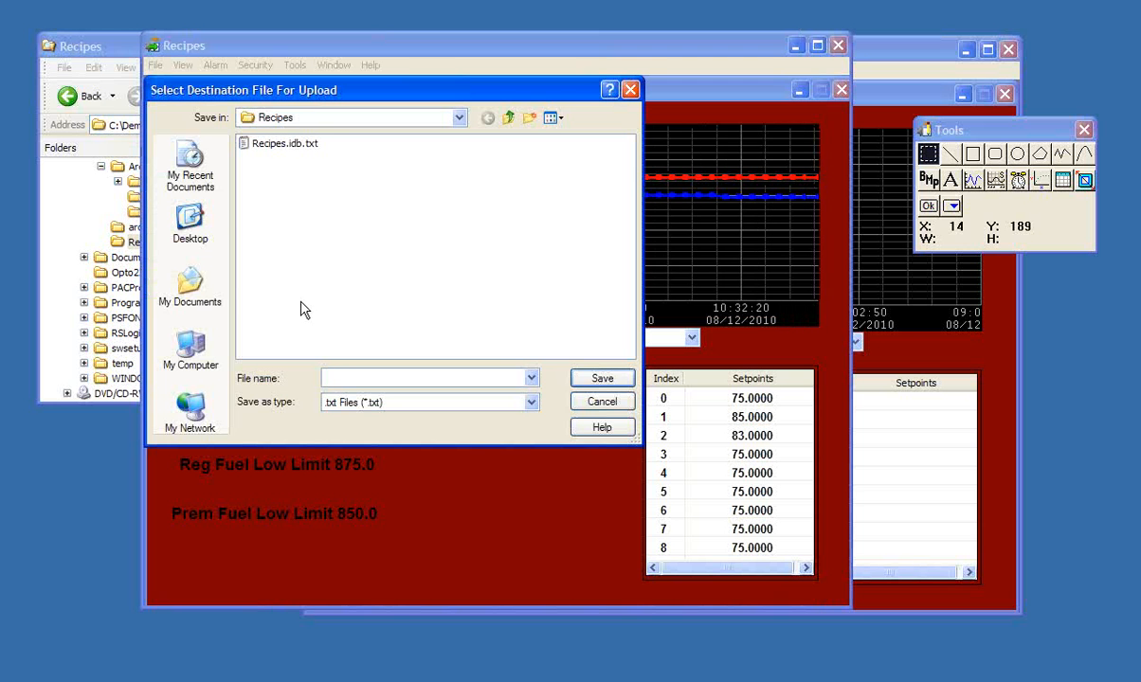
{"action": "left_click_drag", "start_coordinate": [267, 95], "coordinate": [274, 108]}
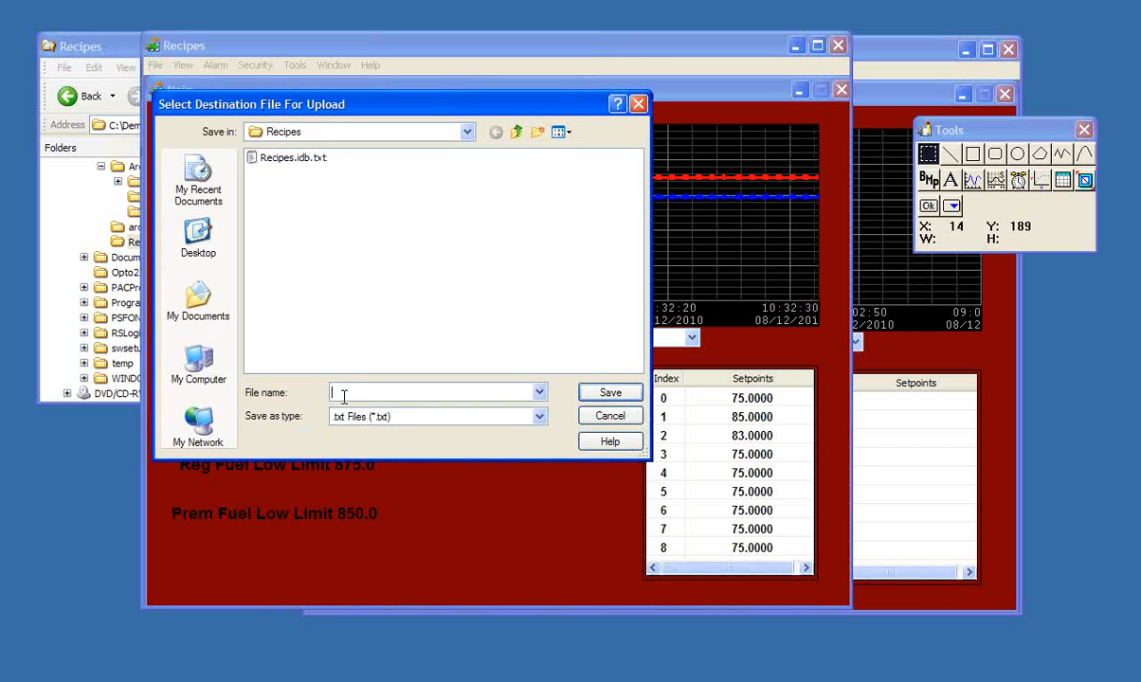
{"action": "type", "text": "mydata"}
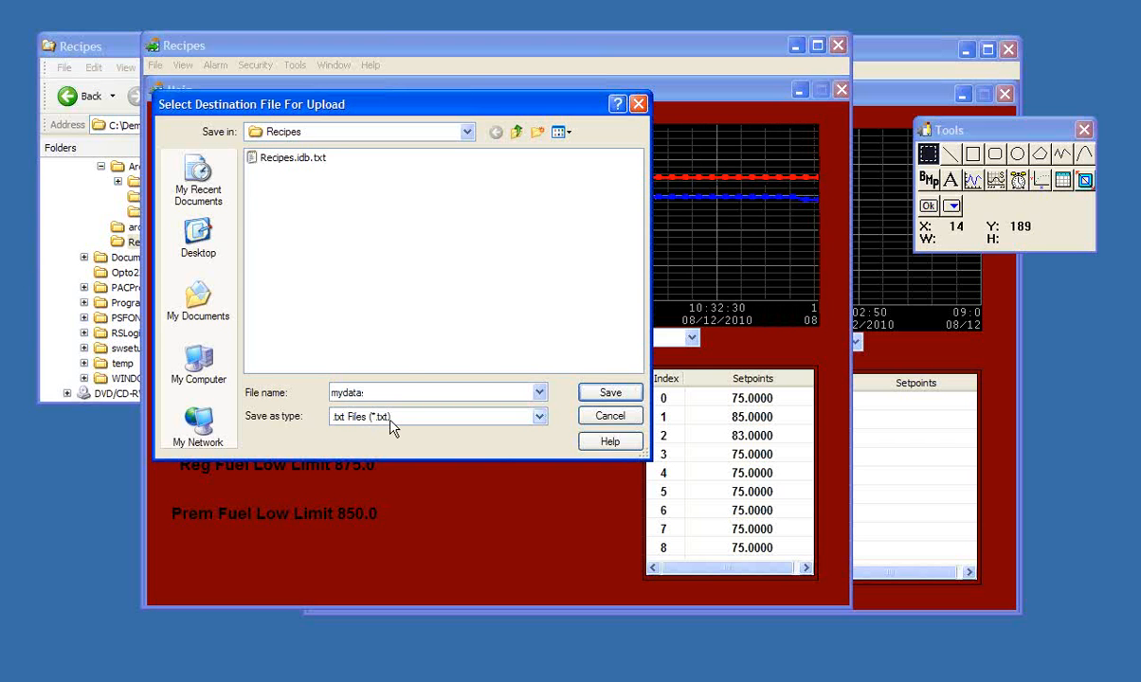
{"action": "key", "text": "Return"}
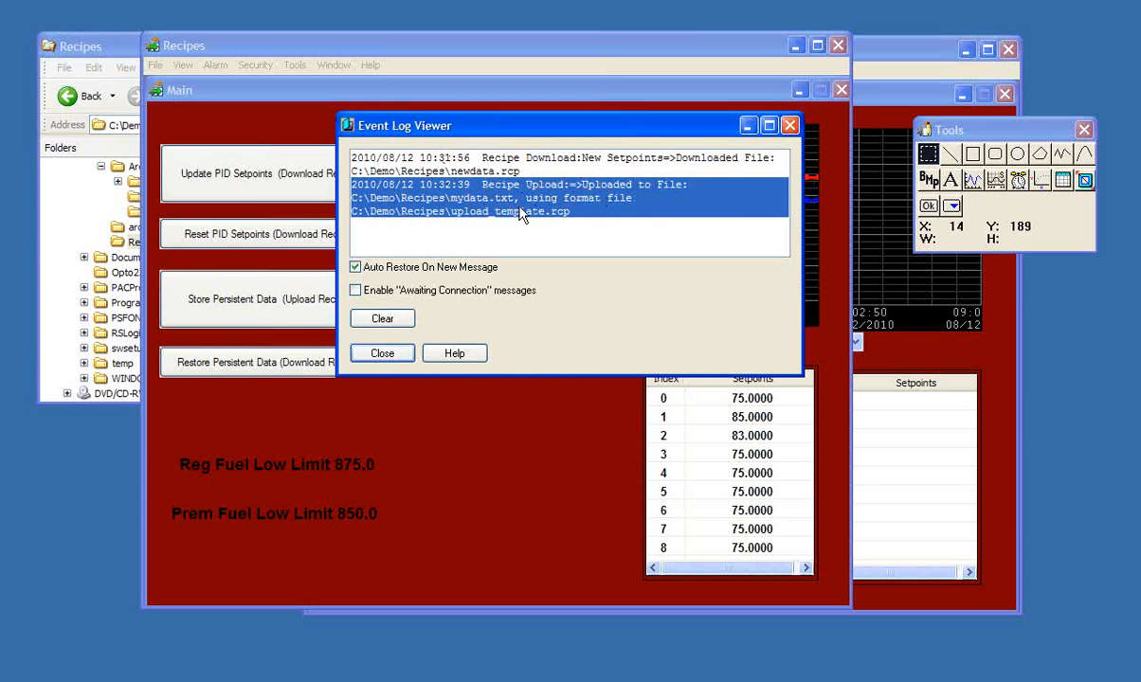
{"action": "left_click", "coordinate": [831, 177]}
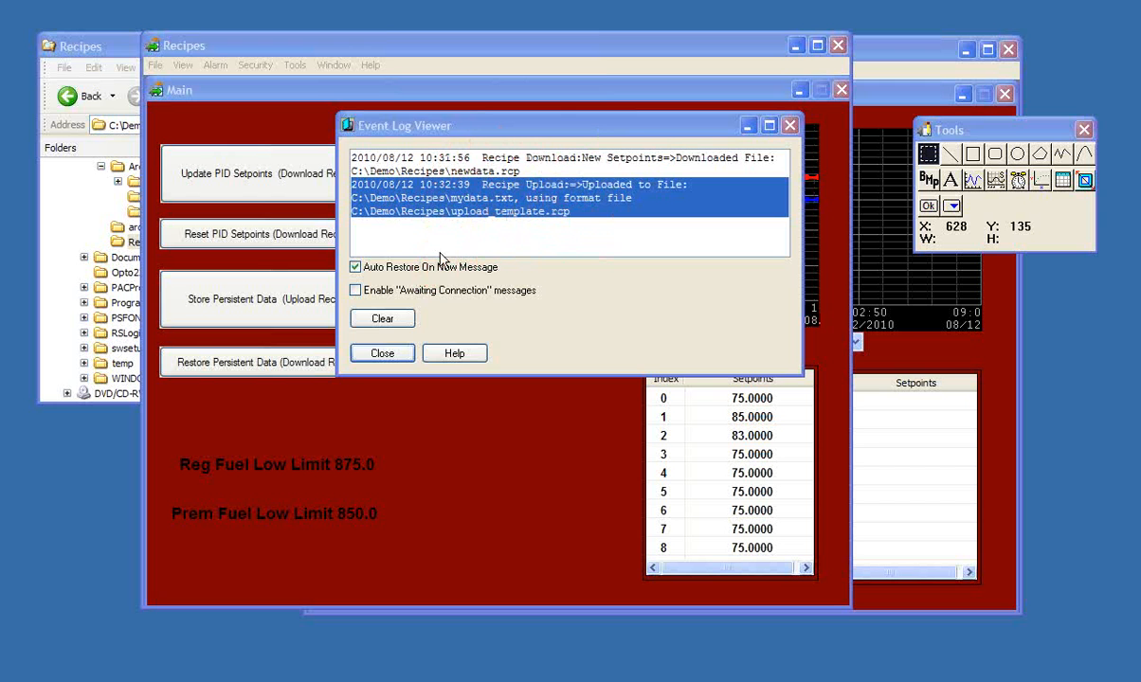
{"action": "left_click", "coordinate": [382, 353]}
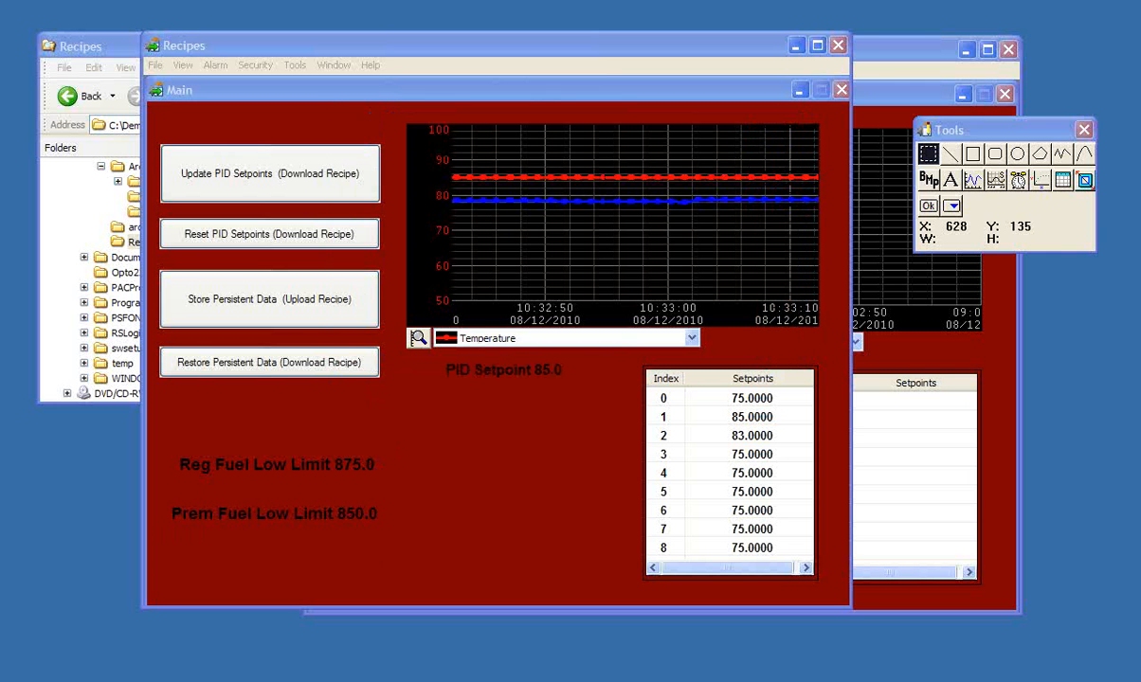
- Switch to the Recipes folder window and check the regular and premium low limits stored in mydata.txt, then put both windows away
{"action": "key", "text": "alt+Tab"}
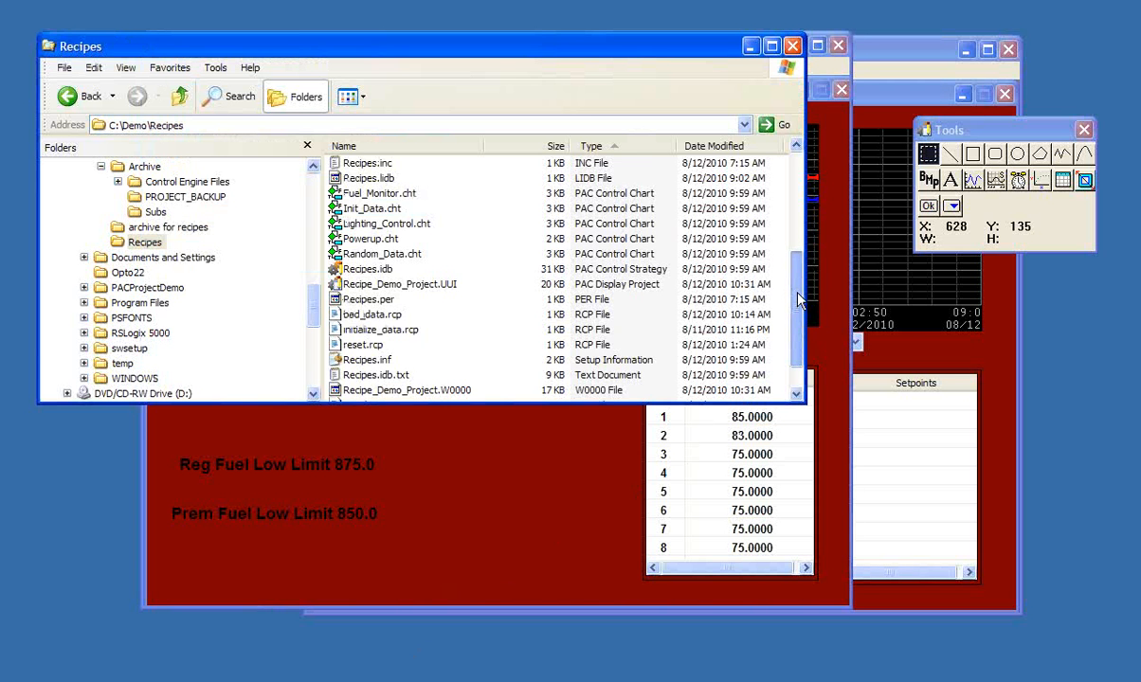
{"action": "scroll", "coordinate": [789, 297], "scroll_direction": "down", "scroll_amount": 1}
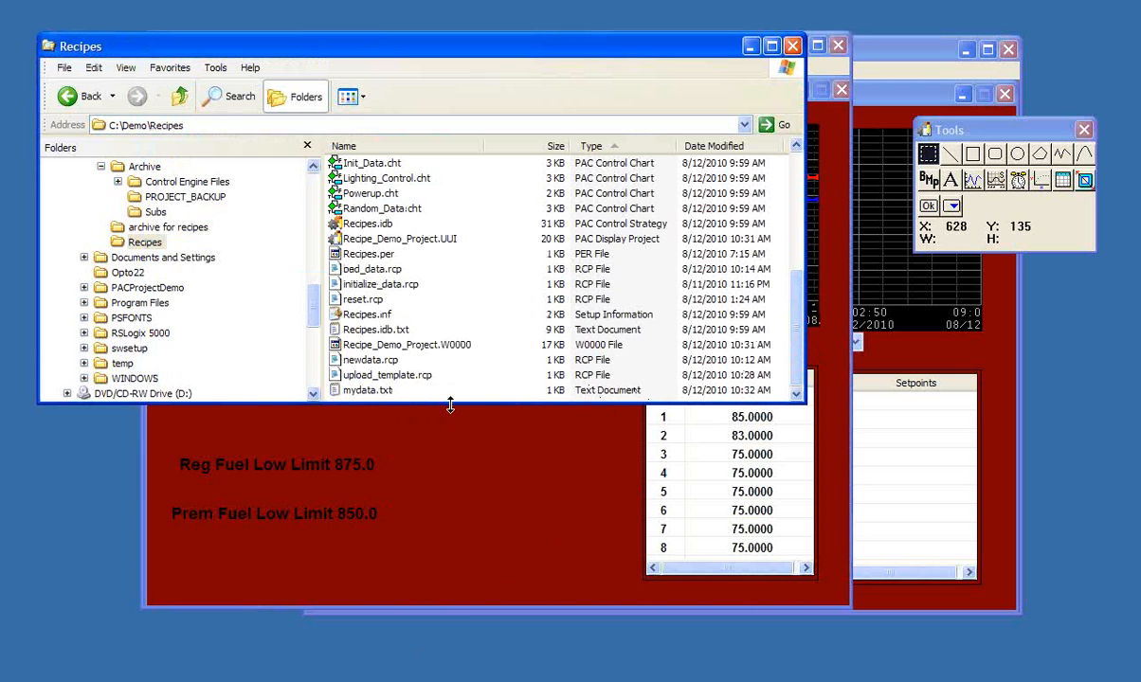
{"action": "left_click", "coordinate": [877, 196]}
{"action": "left_click", "coordinate": [535, 413]}
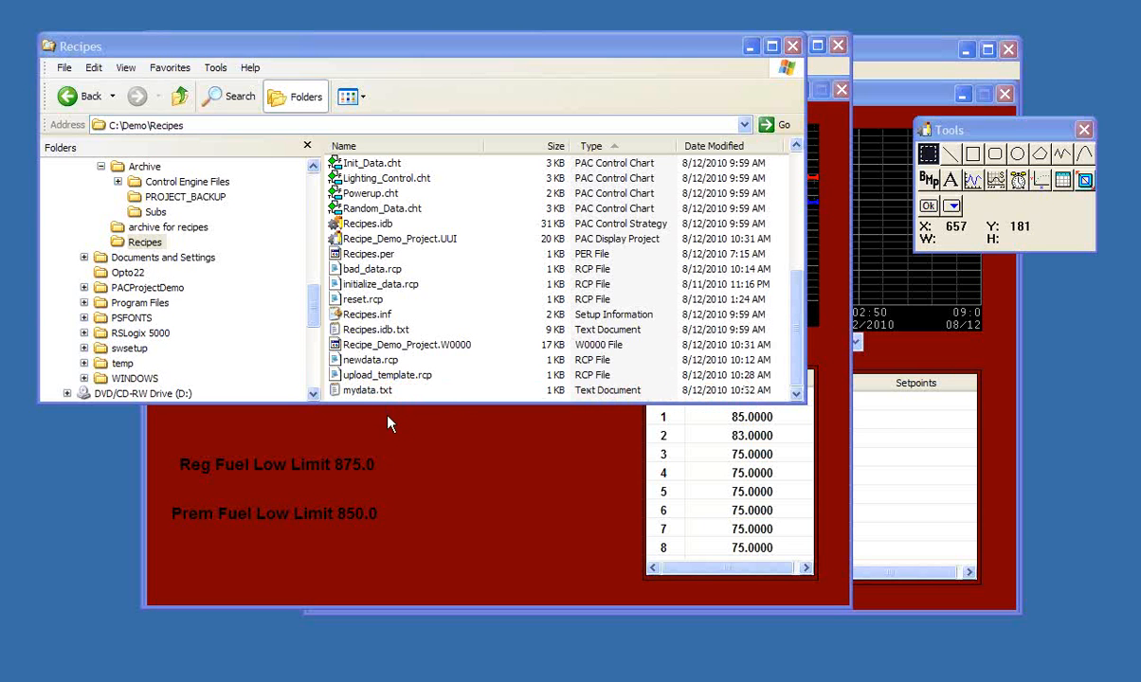
{"action": "double_click", "coordinate": [366, 391]}
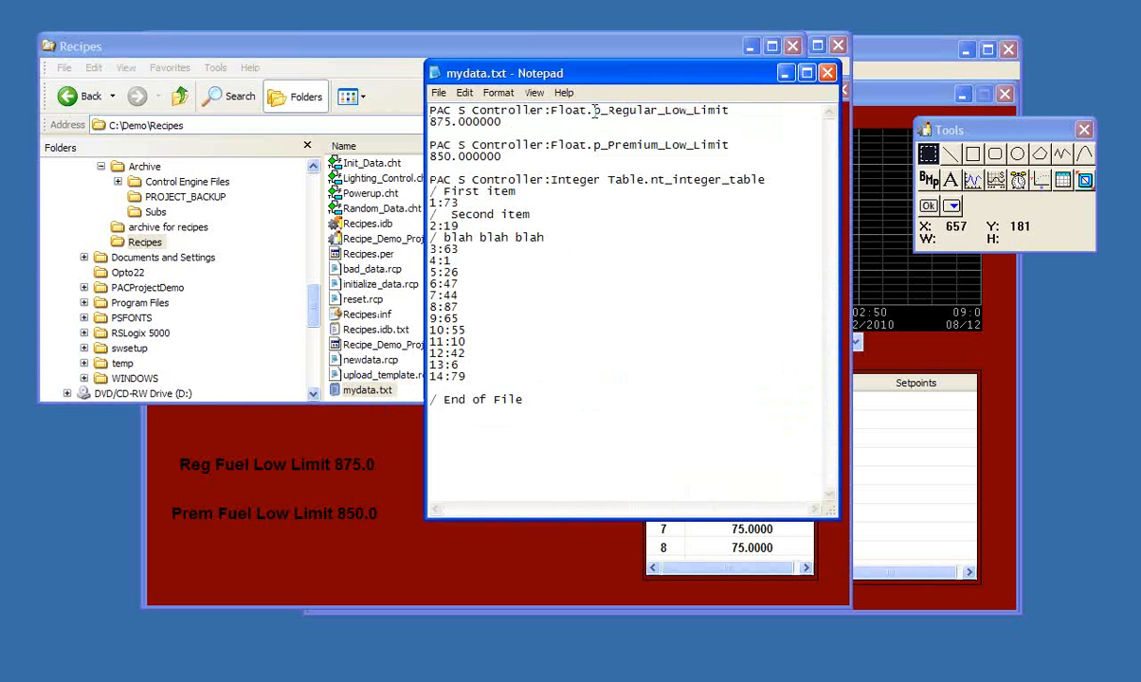
{"action": "left_click_drag", "start_coordinate": [500, 121], "coordinate": [420, 125]}
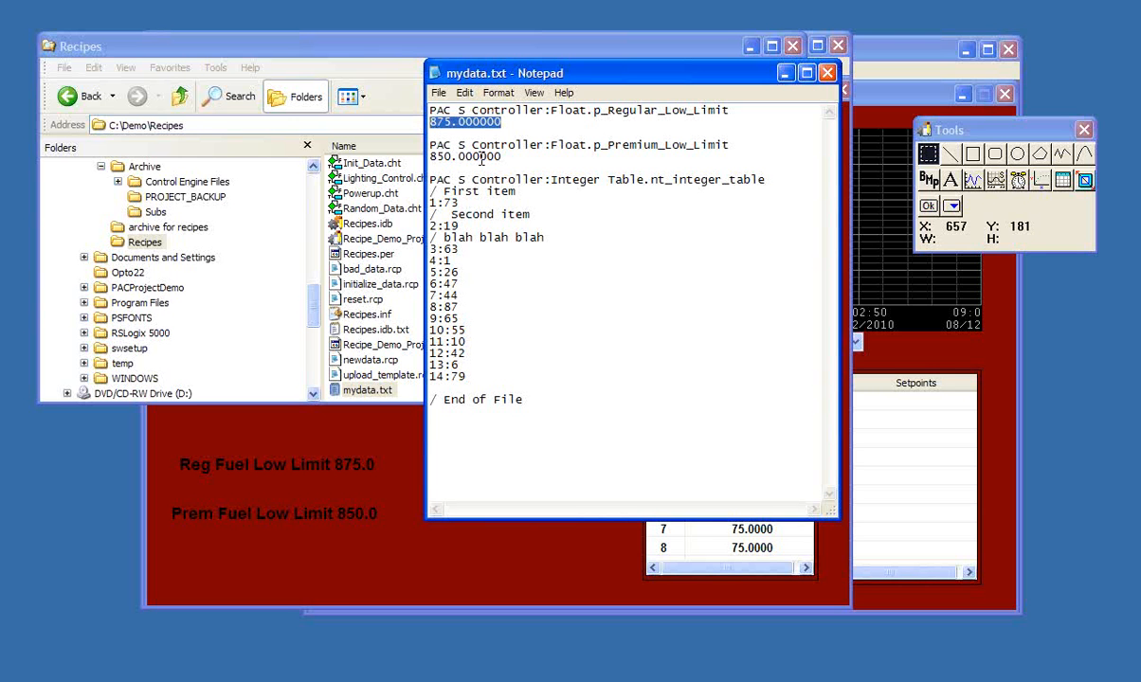
{"action": "left_click_drag", "start_coordinate": [503, 158], "coordinate": [420, 158]}
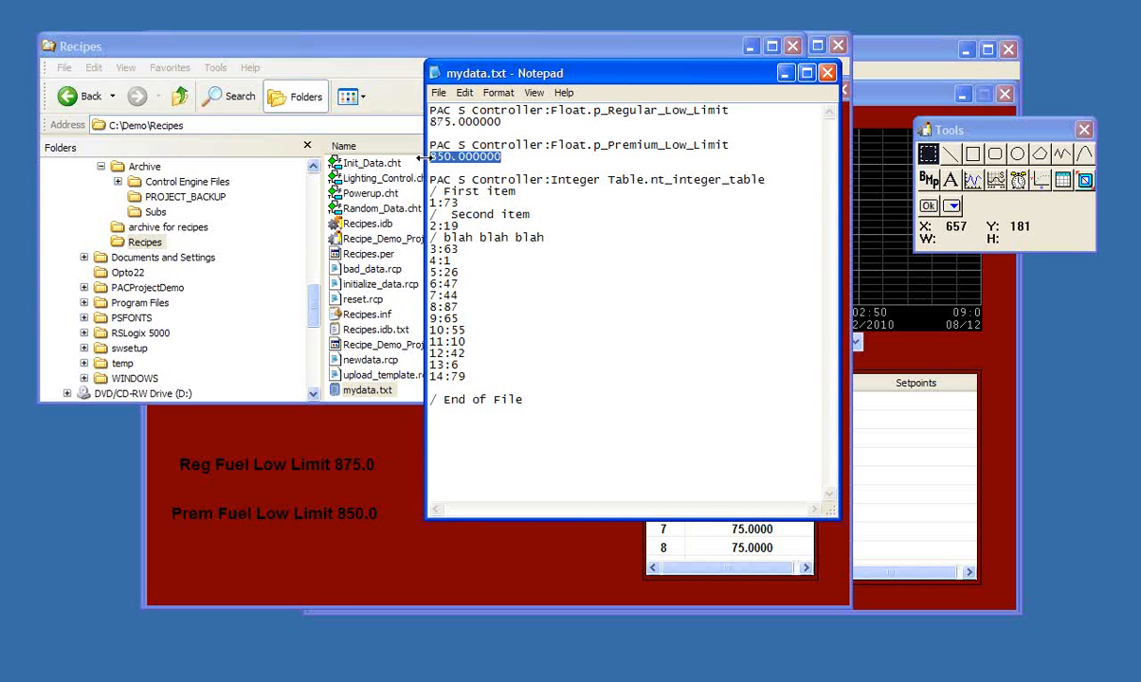
{"action": "left_click", "coordinate": [829, 74]}
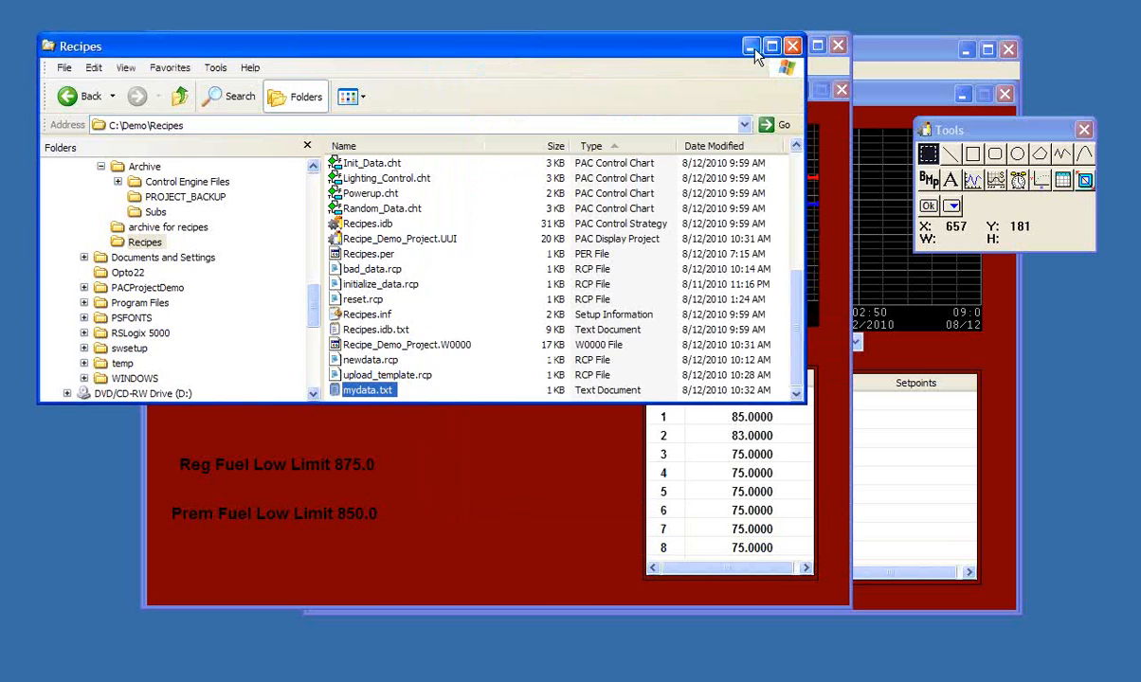
{"action": "left_click", "coordinate": [749, 46]}
- Set the Reg Fuel Low Limit to 900 and the Prem Fuel Low Limit to 950
{"action": "left_click", "coordinate": [356, 472]}
{"action": "type", "text": "900"}
{"action": "left_click", "coordinate": [503, 315]}
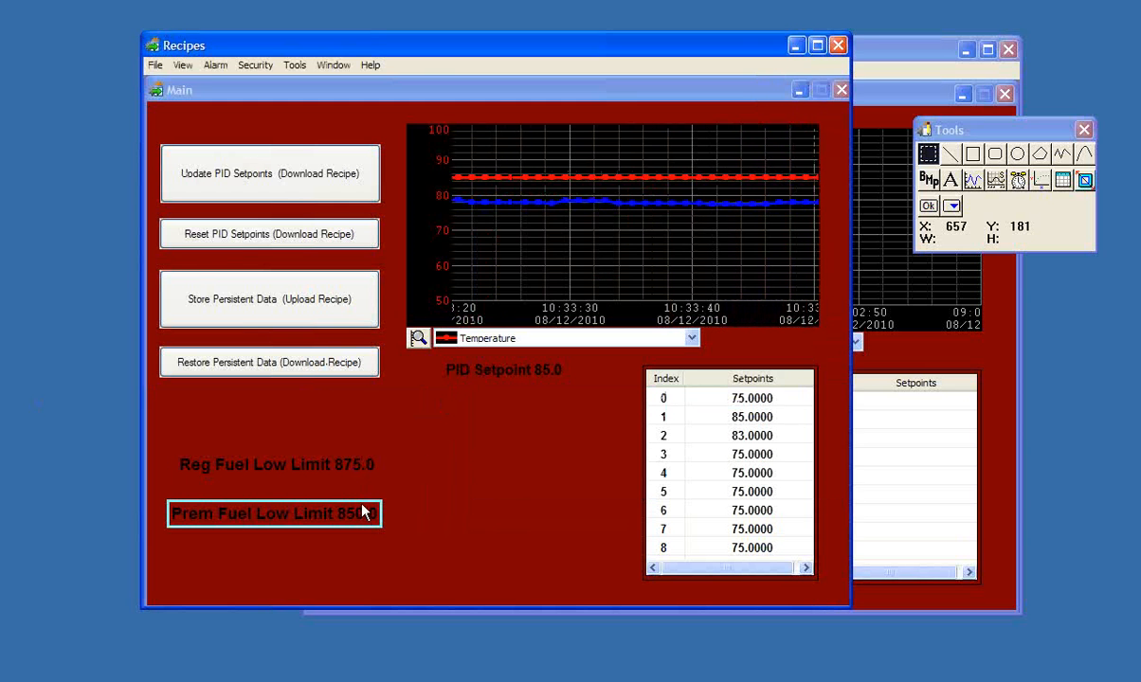
{"action": "left_click", "coordinate": [357, 514]}
{"action": "type", "text": "950"}
{"action": "left_click", "coordinate": [500, 316]}
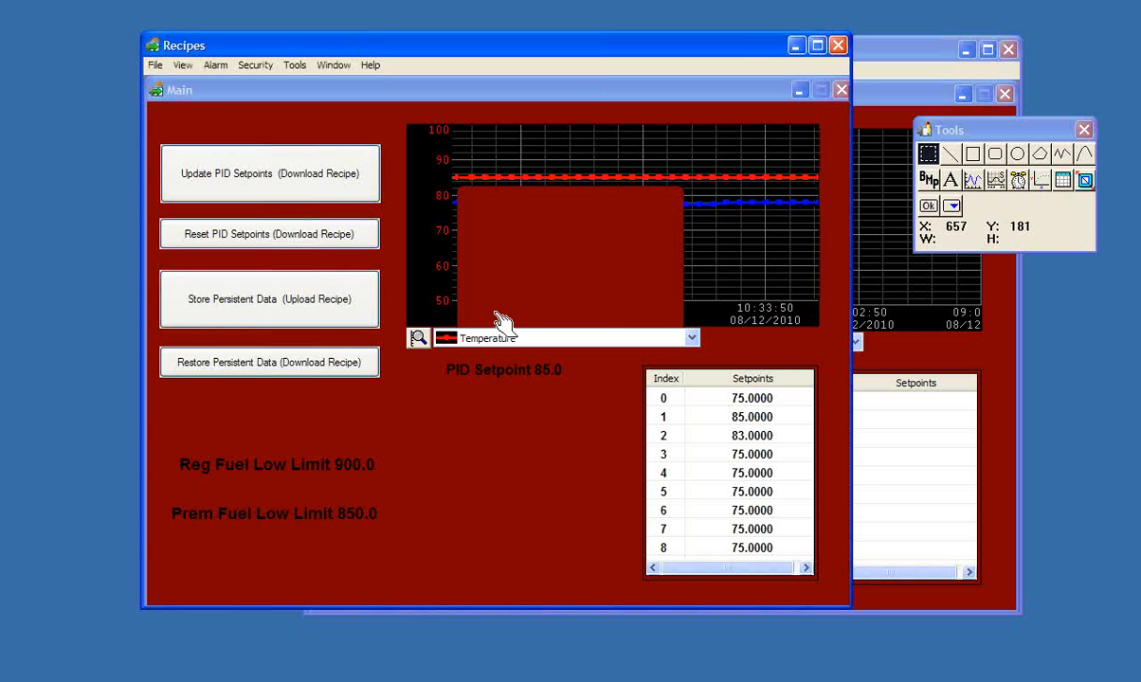
- Upload the persistent data again to a new destination file named mydata2 and close the Event Log Viewer
{"action": "left_click", "coordinate": [288, 305]}
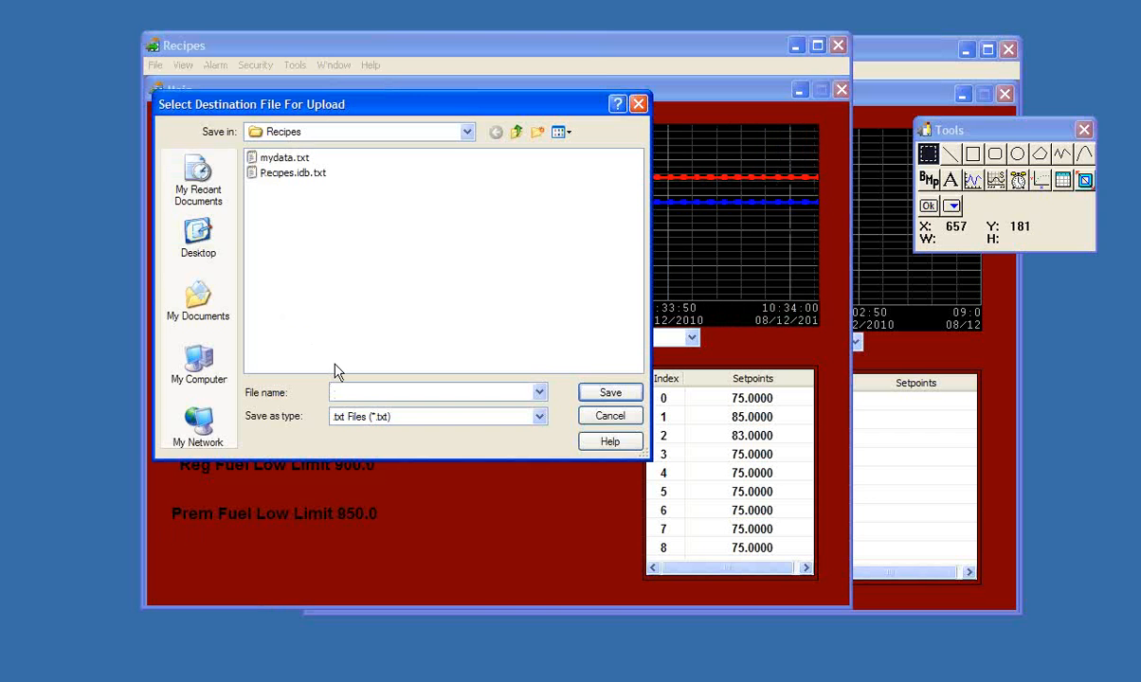
{"action": "type", "text": "mydata2"}
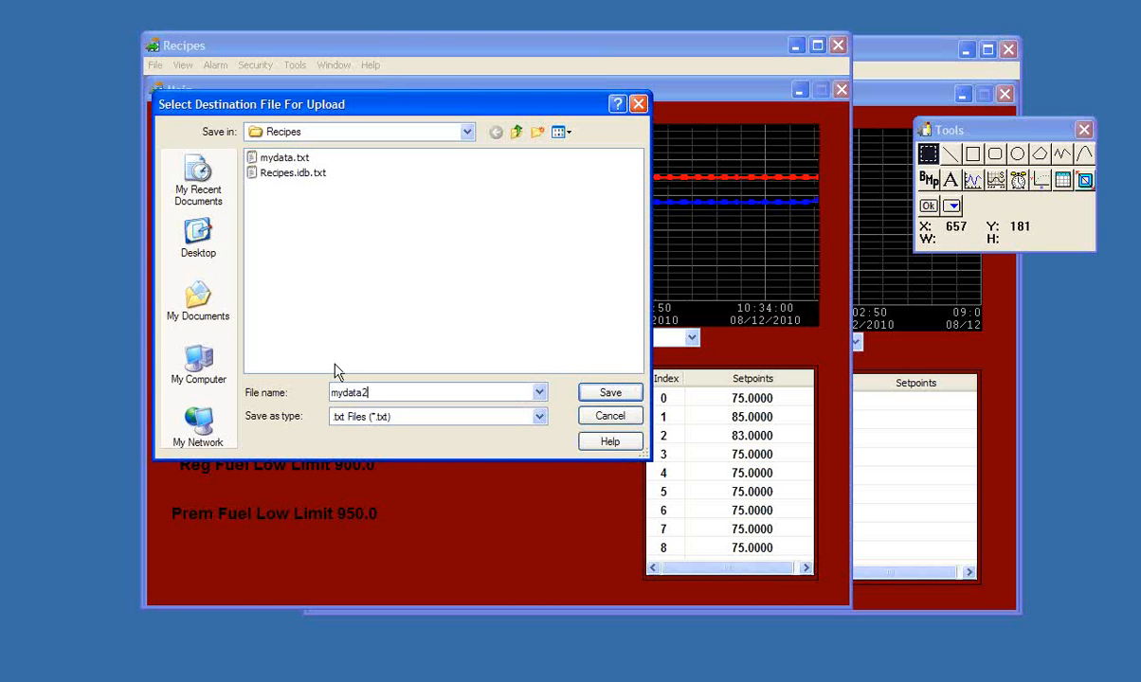
{"action": "key", "text": "Return"}
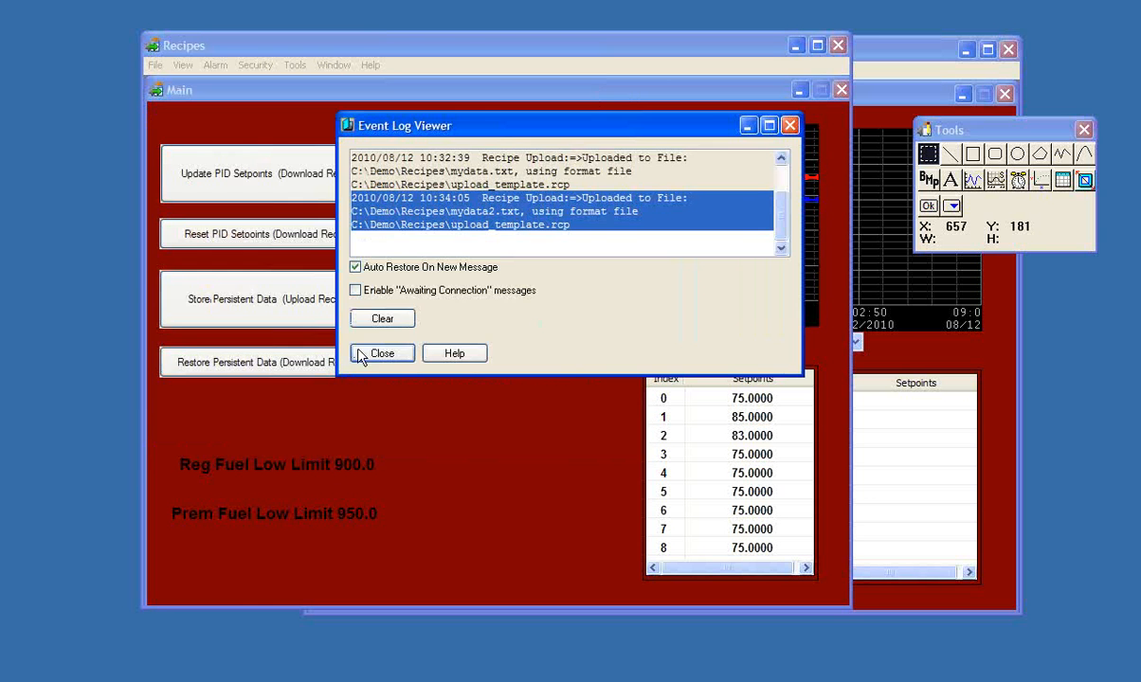
{"action": "left_click", "coordinate": [371, 356]}
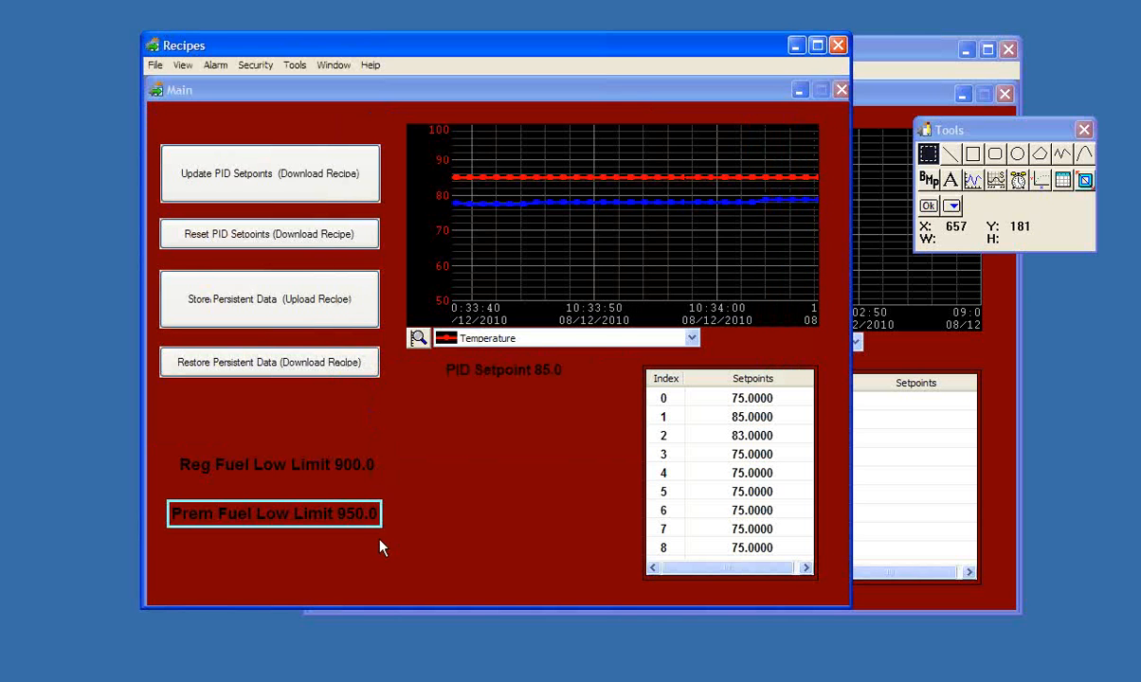
- Check the regular and premium low limits stored in mydata2.txt from the Recipes folder, then close the file and the folder window
{"action": "left_click", "coordinate": [384, 680]}
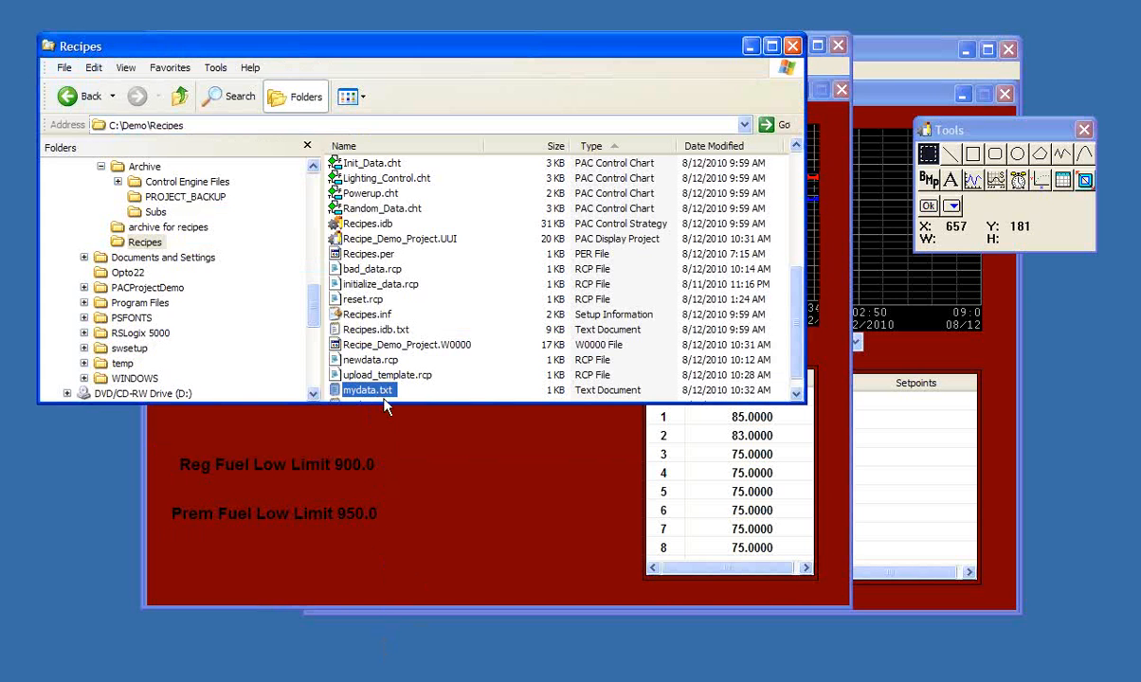
{"action": "scroll", "coordinate": [796, 343], "scroll_direction": "down", "scroll_amount": 1}
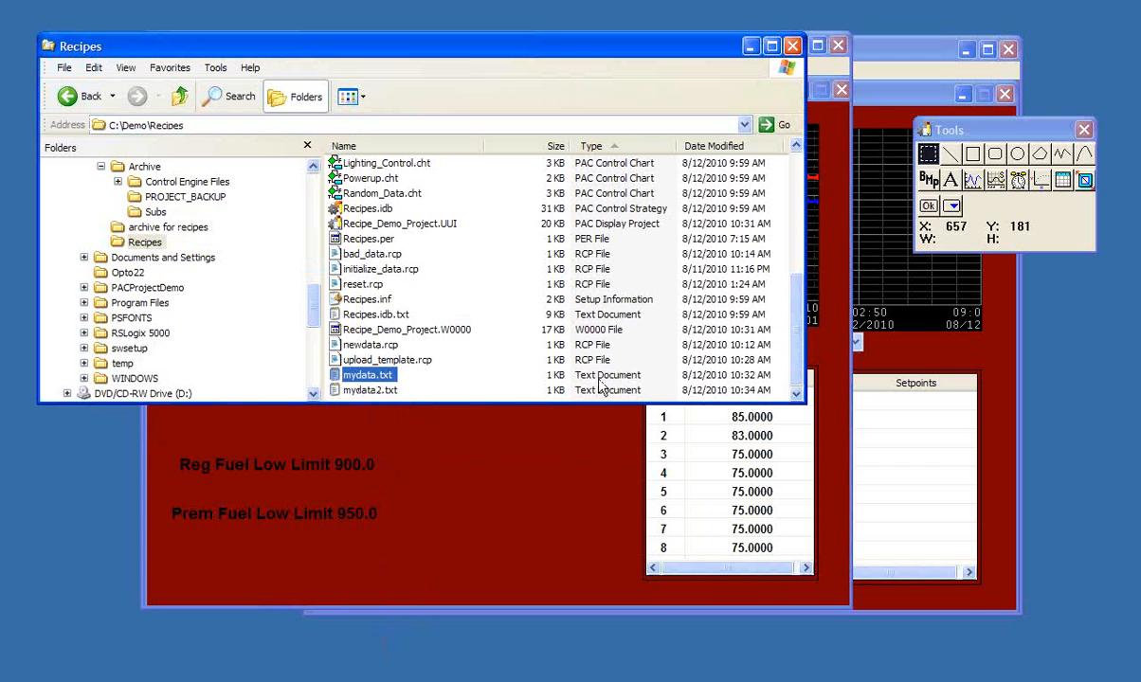
{"action": "double_click", "coordinate": [378, 399]}
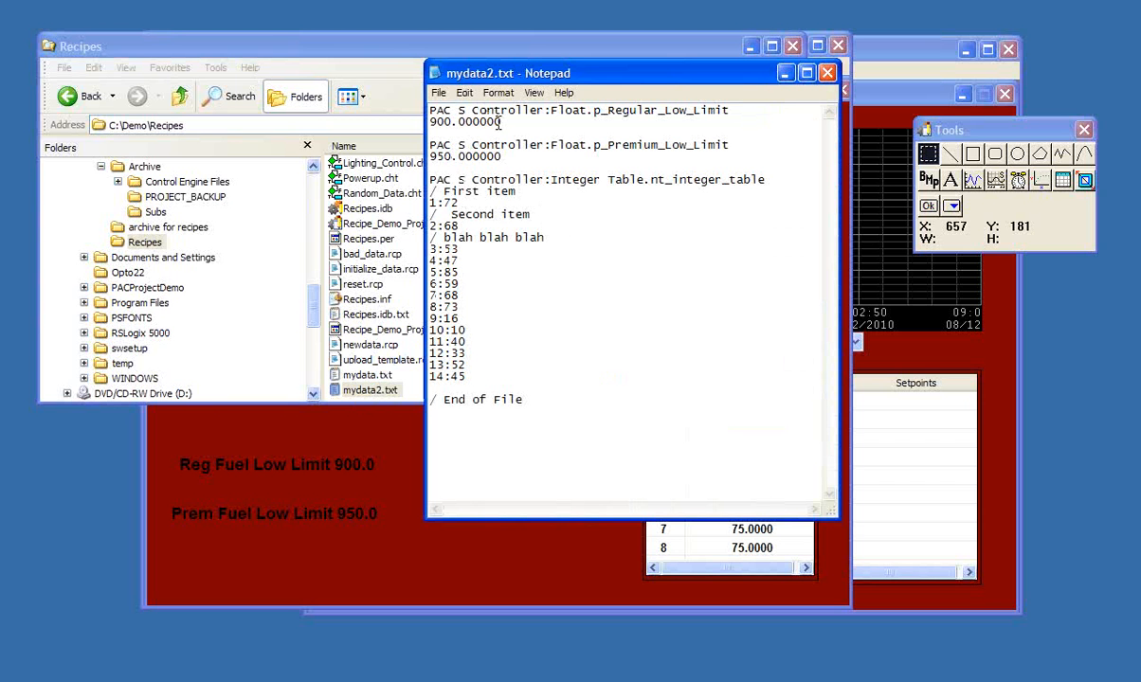
{"action": "left_click_drag", "start_coordinate": [502, 120], "coordinate": [430, 120]}
{"action": "left_click_drag", "start_coordinate": [505, 156], "coordinate": [431, 155]}
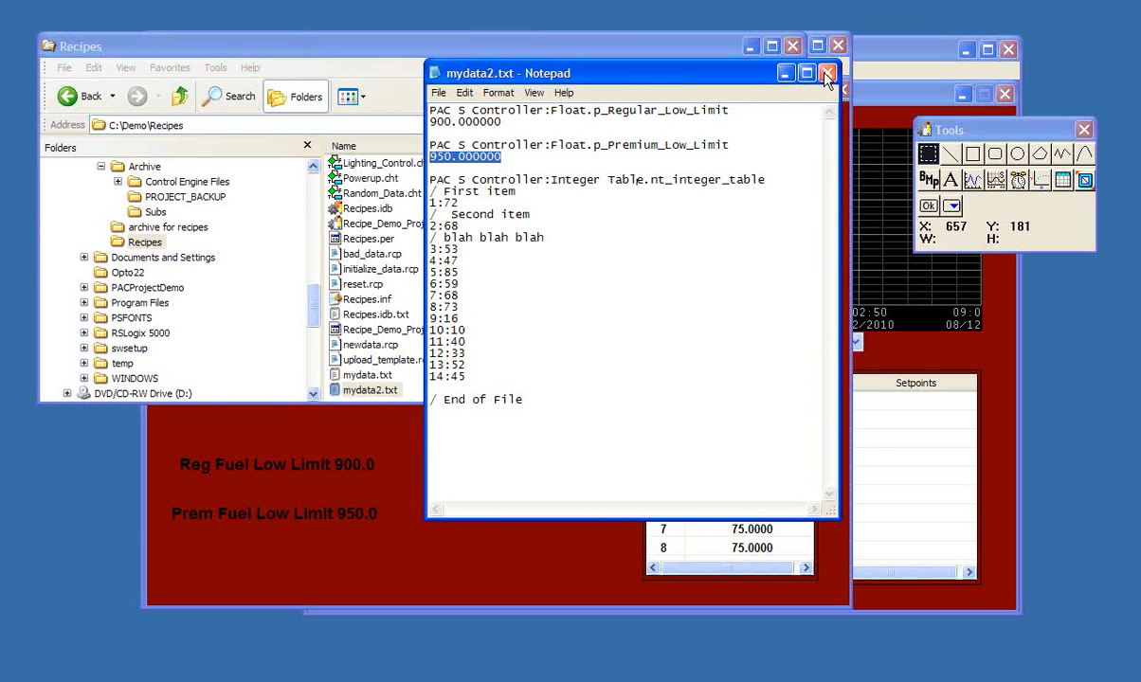
{"action": "left_click", "coordinate": [826, 75]}
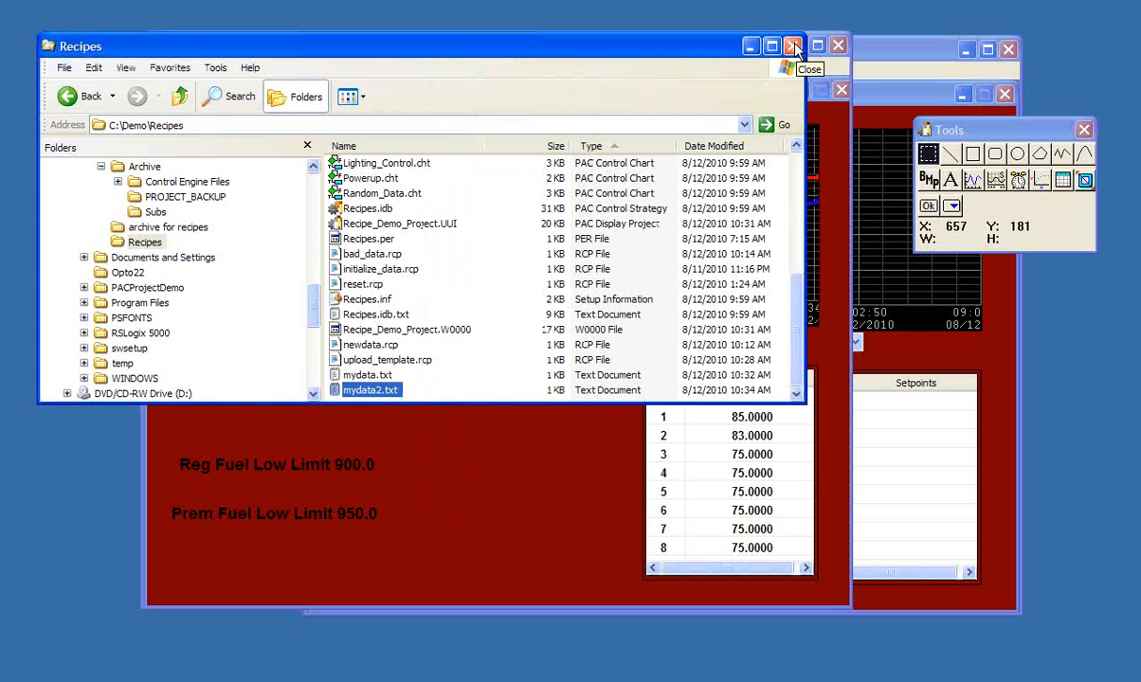
{"action": "left_click", "coordinate": [795, 47]}
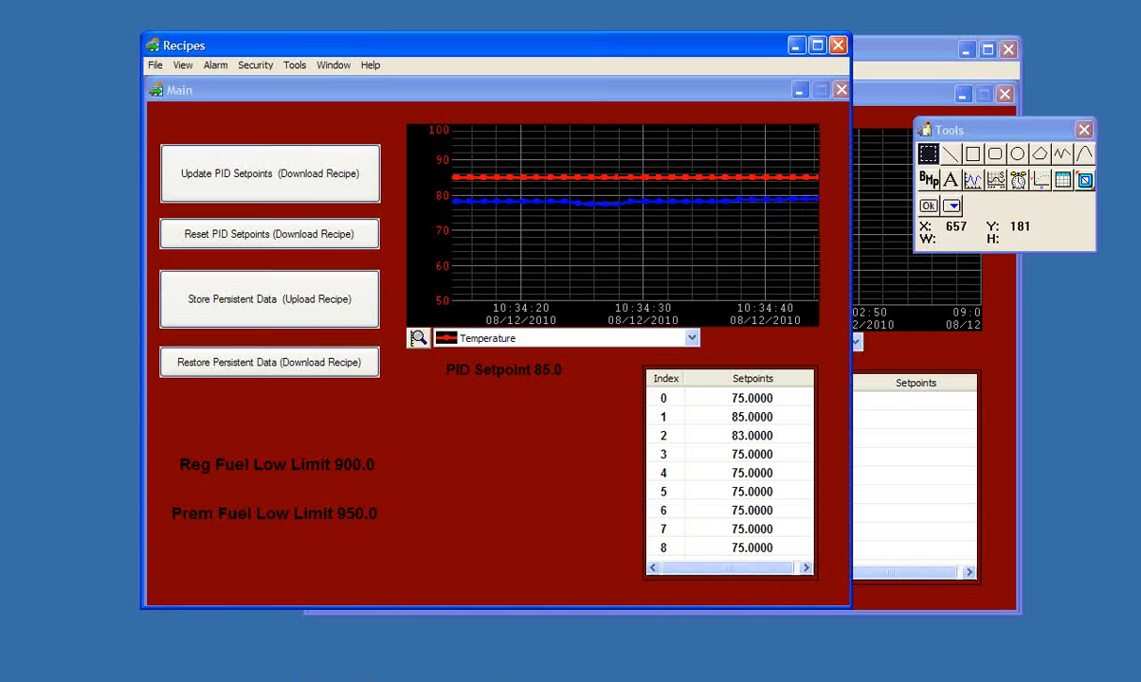
- Open a new Windows Explorer window and browse to the C:\Demo\Recipes folder
{"action": "left_click", "coordinate": [197, 679]}
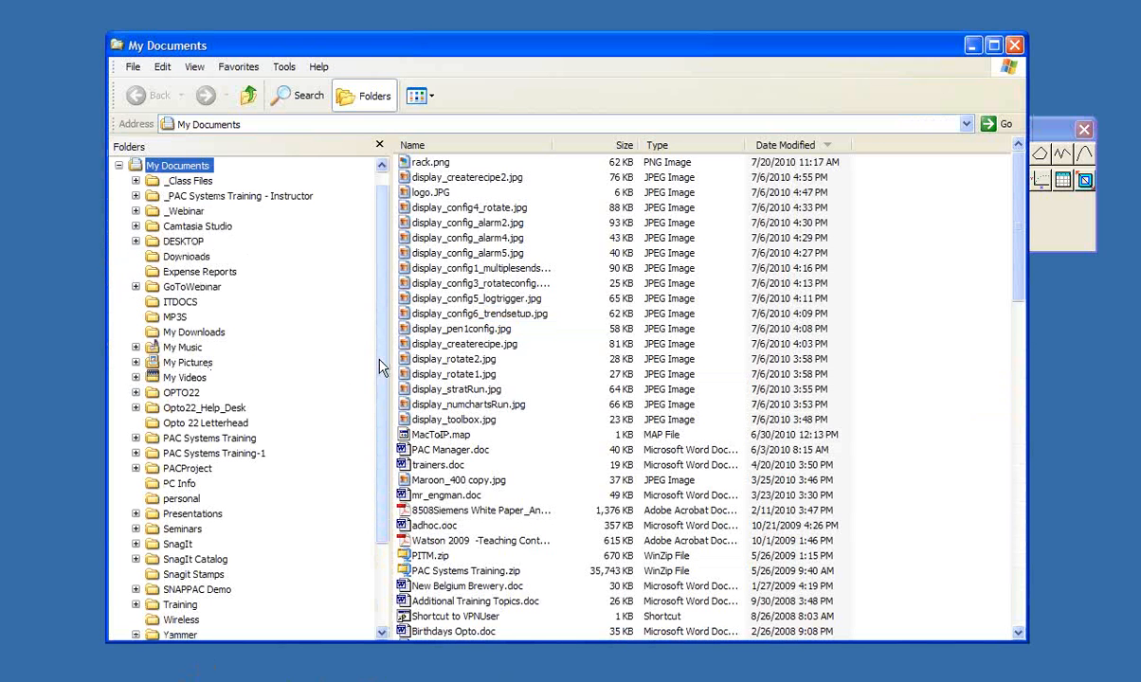
{"action": "scroll", "coordinate": [382, 372], "scroll_direction": "down", "scroll_amount": 3}
{"action": "left_click", "coordinate": [119, 544]}
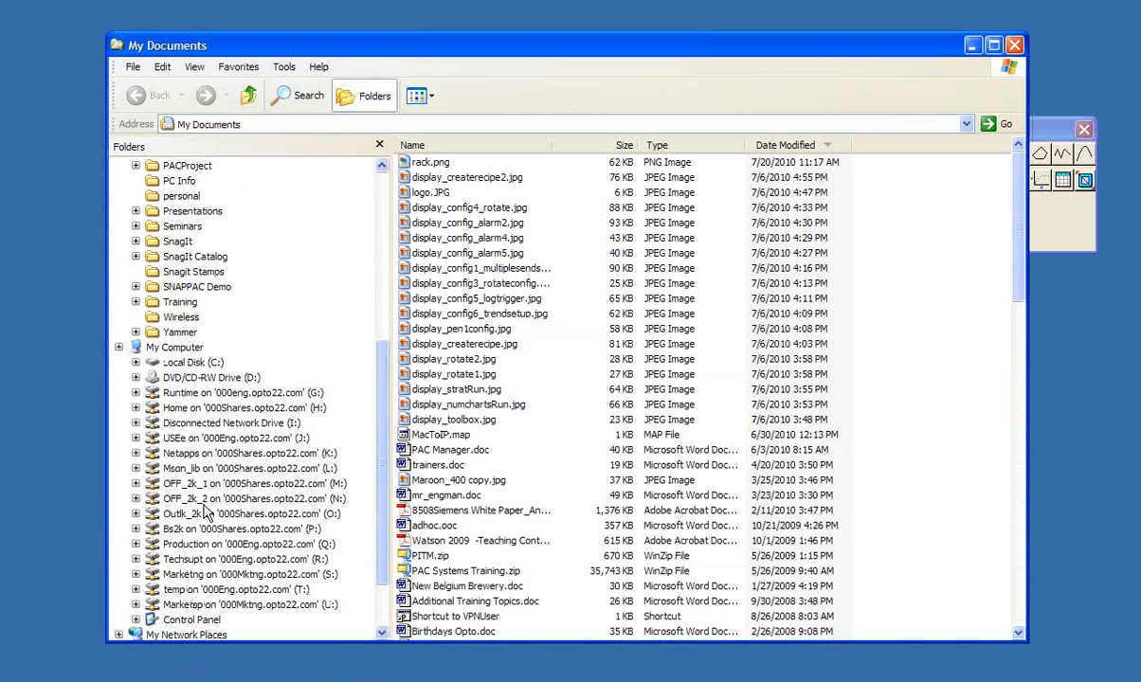
{"action": "left_click", "coordinate": [195, 362]}
{"action": "left_click", "coordinate": [191, 423]}
{"action": "left_click", "coordinate": [210, 468]}
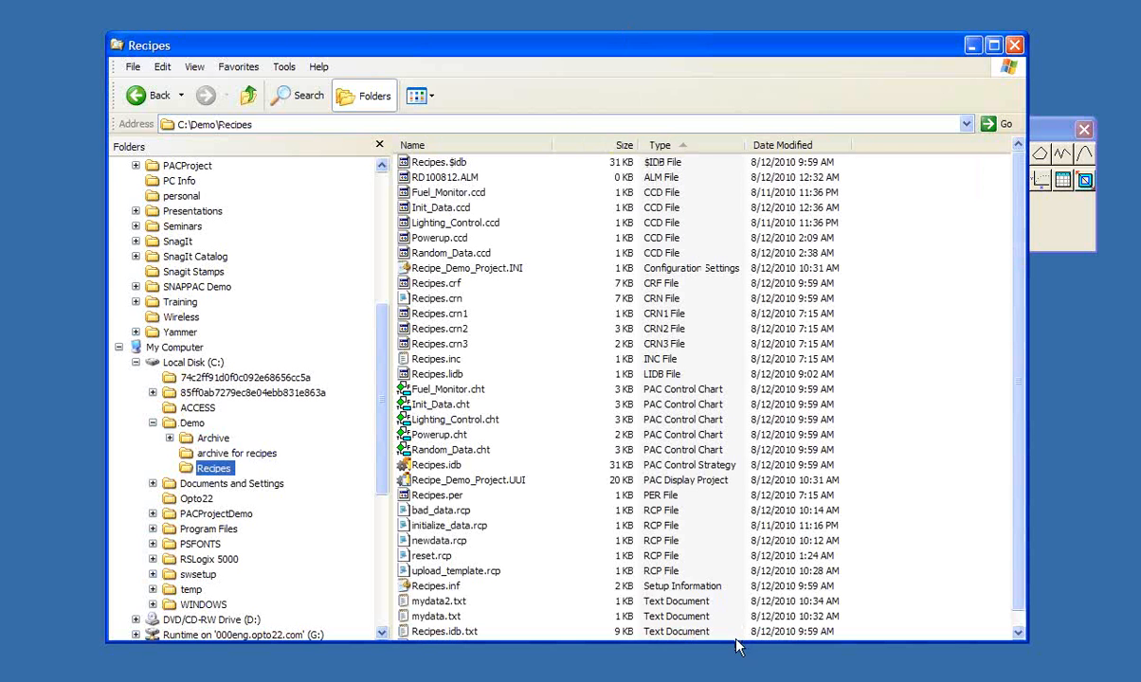
- Shrink and reposition the Recipes folder window over the running project, then open mydata2.txt to view its contents
{"action": "left_click_drag", "start_coordinate": [733, 643], "coordinate": [733, 548]}
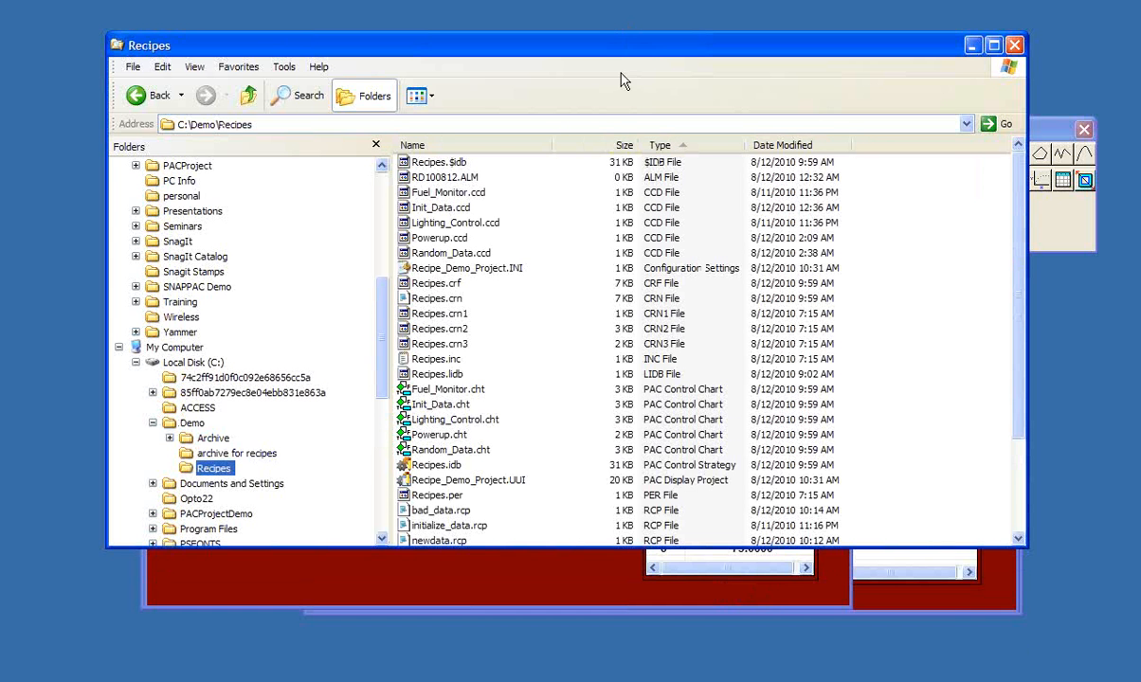
{"action": "left_click_drag", "start_coordinate": [609, 50], "coordinate": [530, 31]}
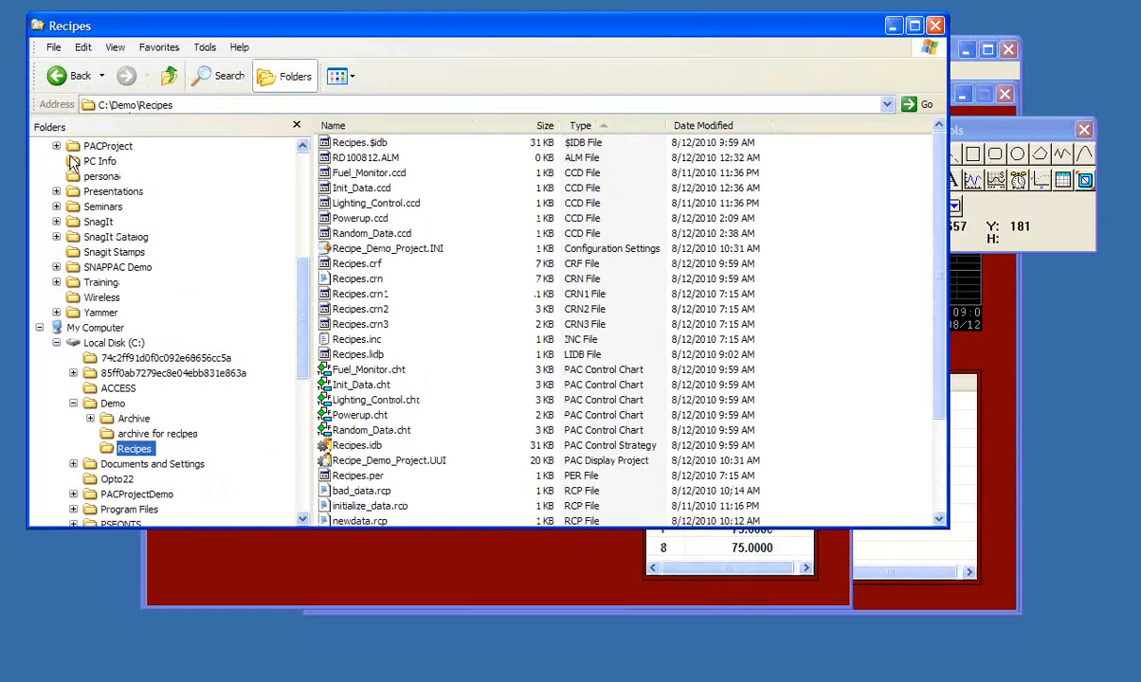
{"action": "left_click_drag", "start_coordinate": [26, 183], "coordinate": [224, 183]}
{"action": "left_click_drag", "start_coordinate": [379, 33], "coordinate": [204, 29]}
{"action": "scroll", "coordinate": [768, 423], "scroll_direction": "down", "scroll_amount": 3}
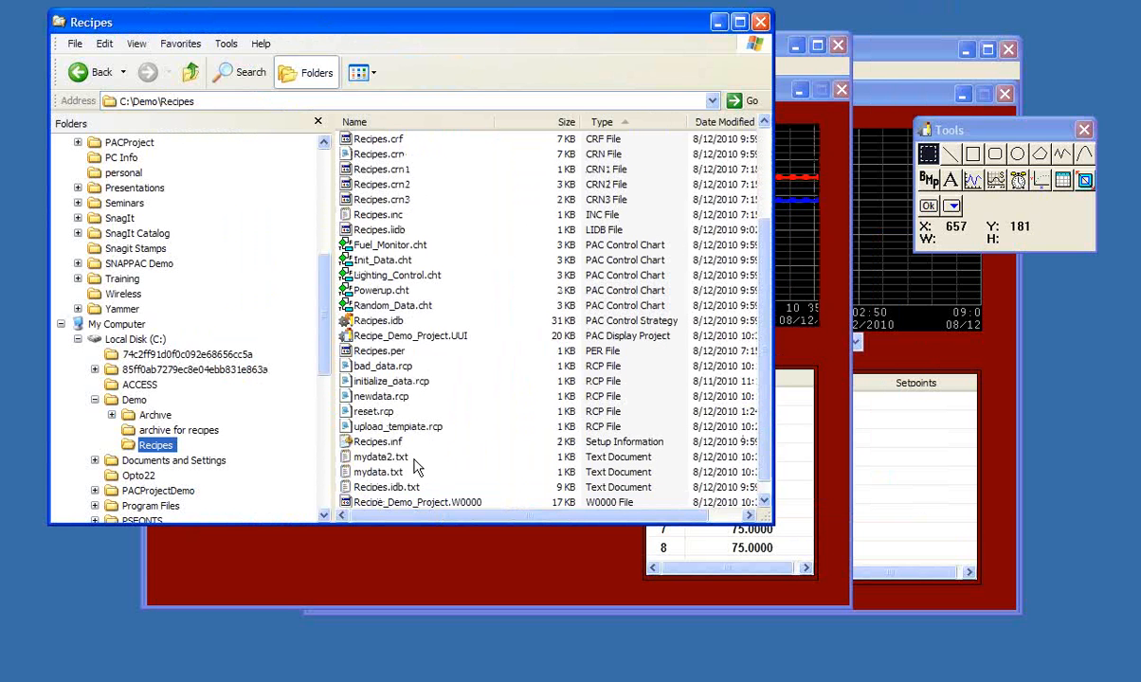
{"action": "double_click", "coordinate": [383, 458]}
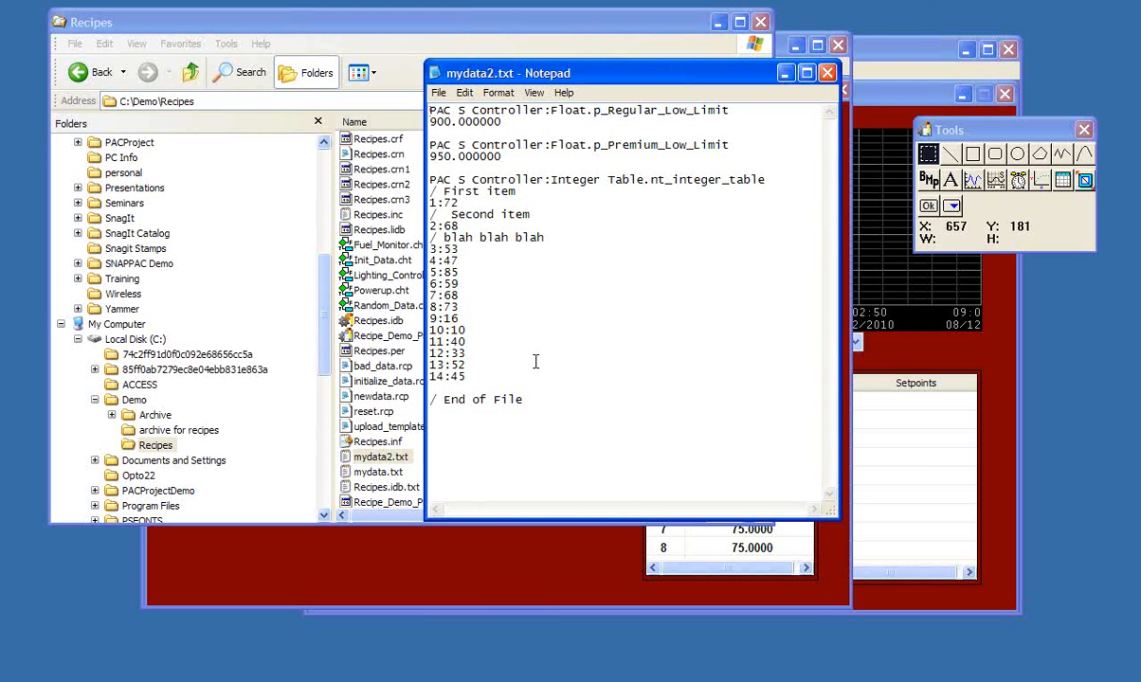
- Close mydata2.txt and minimize its folder window, then restore the persistent data from mydata.txt in the running project and dismiss the event log
{"action": "left_click", "coordinate": [834, 74]}
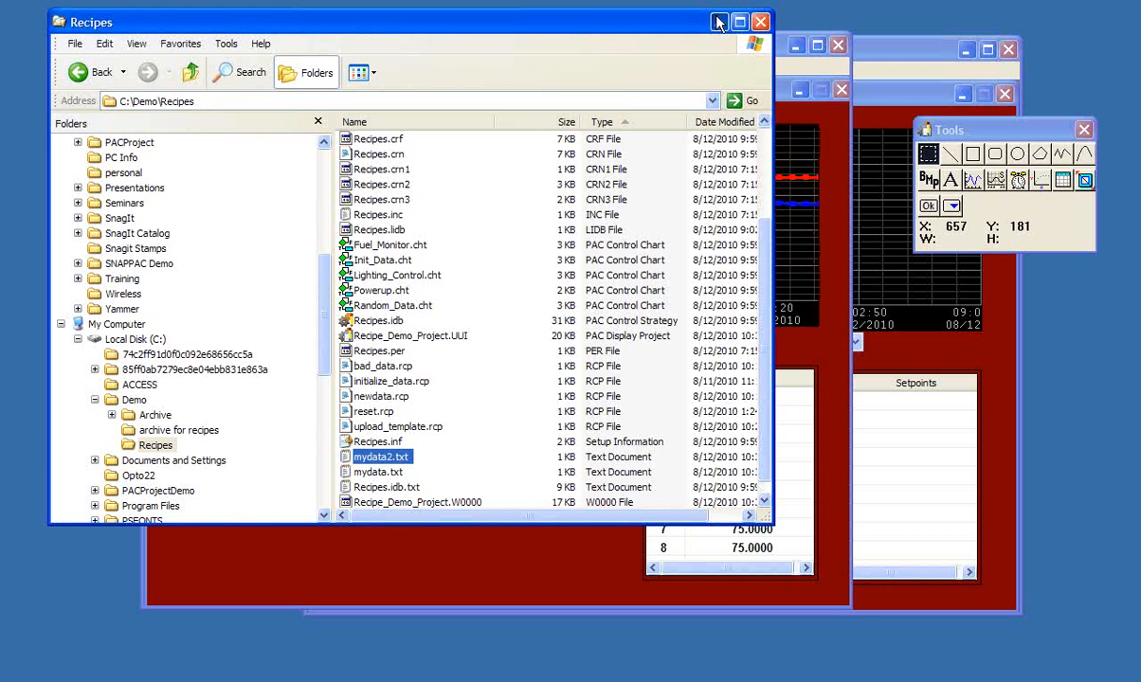
{"action": "left_click", "coordinate": [717, 22]}
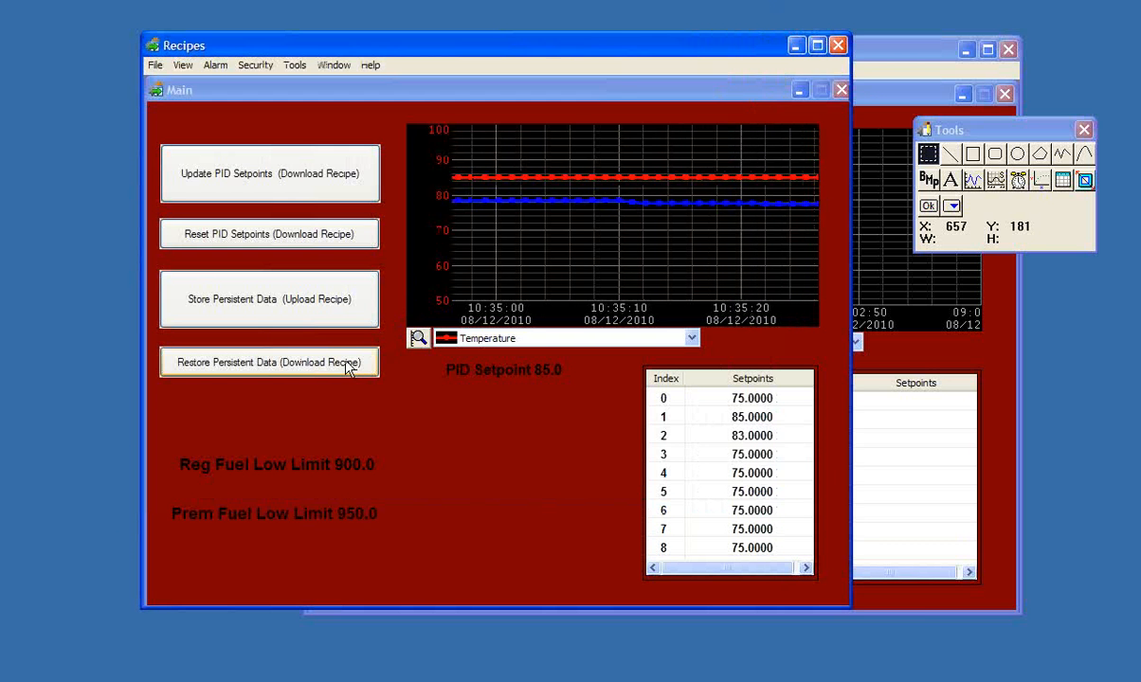
{"action": "left_click", "coordinate": [293, 369]}
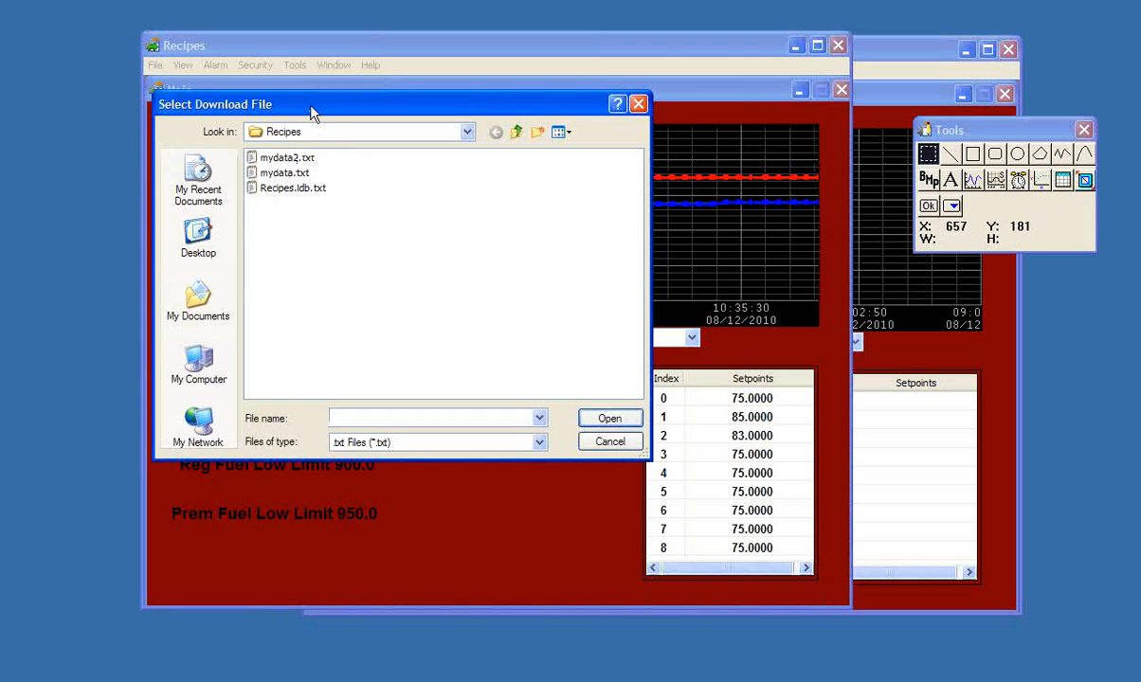
{"action": "left_click_drag", "start_coordinate": [312, 113], "coordinate": [550, 128]}
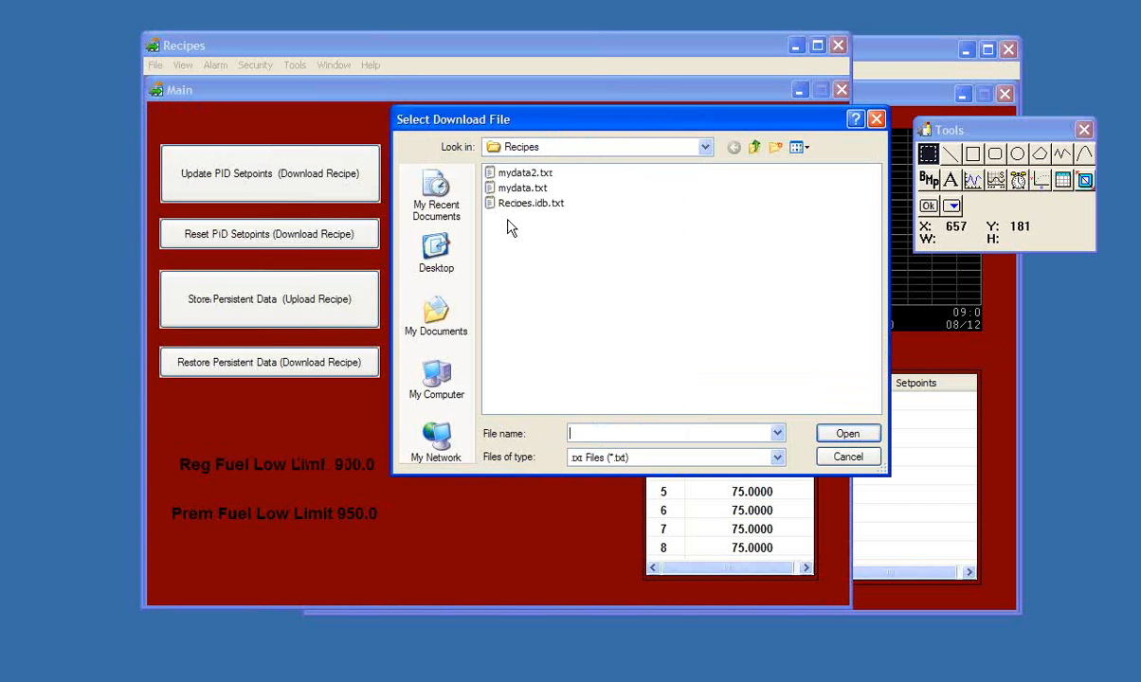
{"action": "left_click", "coordinate": [532, 190]}
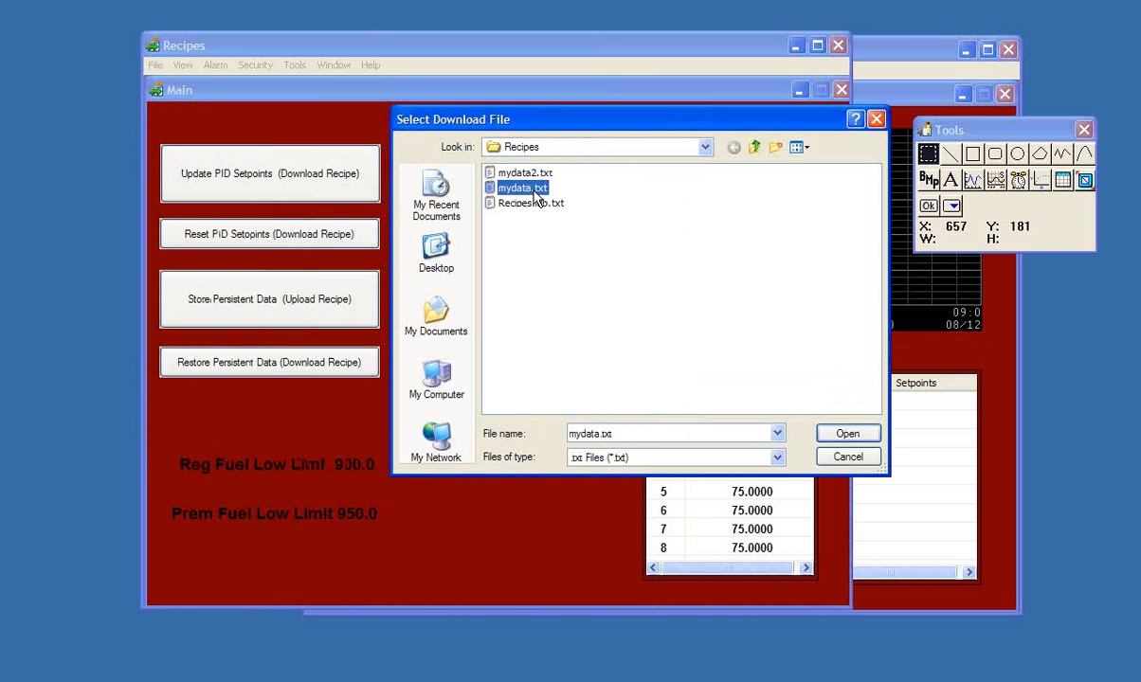
{"action": "left_click", "coordinate": [833, 438]}
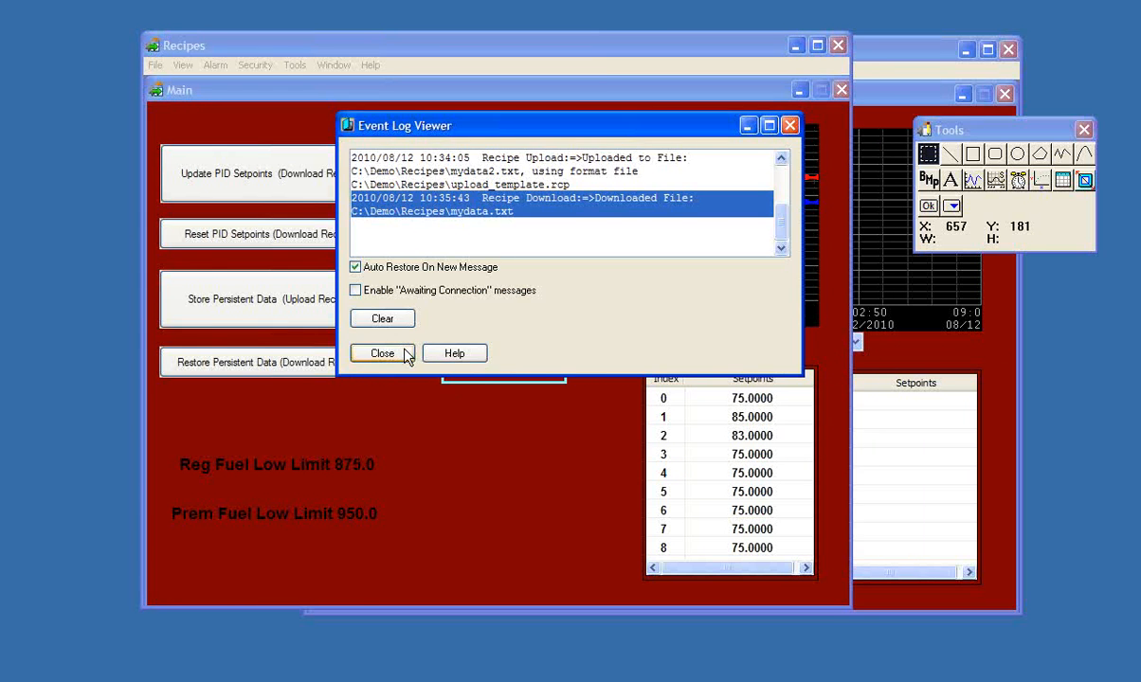
{"action": "left_click", "coordinate": [405, 353]}
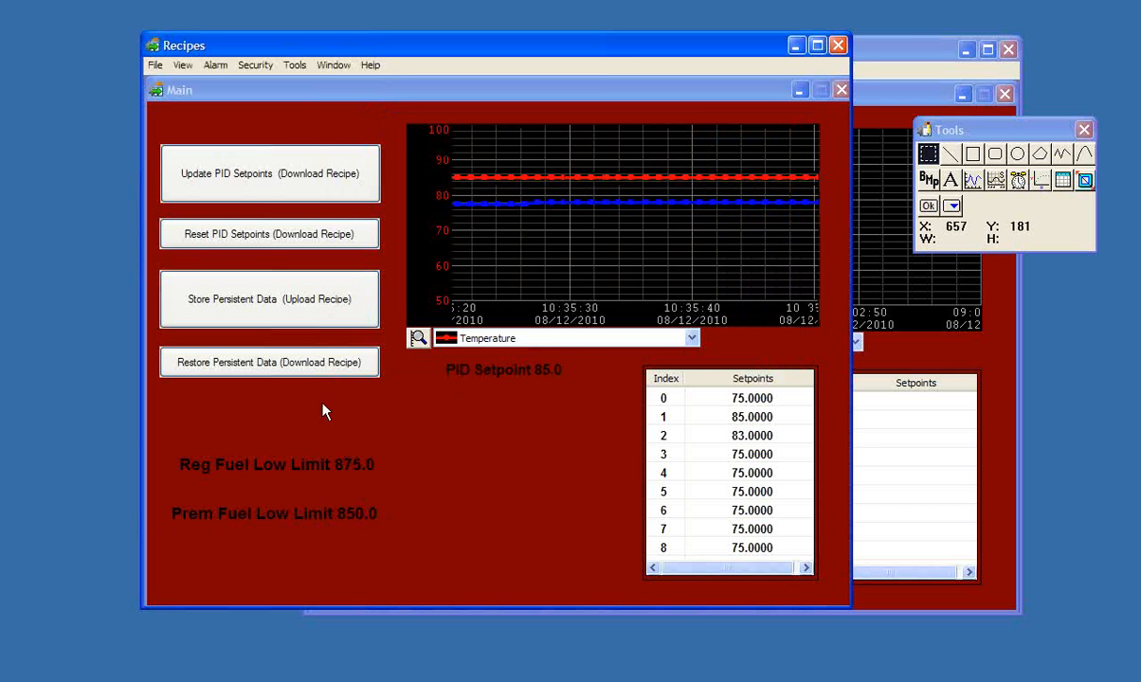
- Restore the persistent data from mydata2.txt with the download recipe and close the Event Log Viewer
{"action": "left_click", "coordinate": [302, 379]}
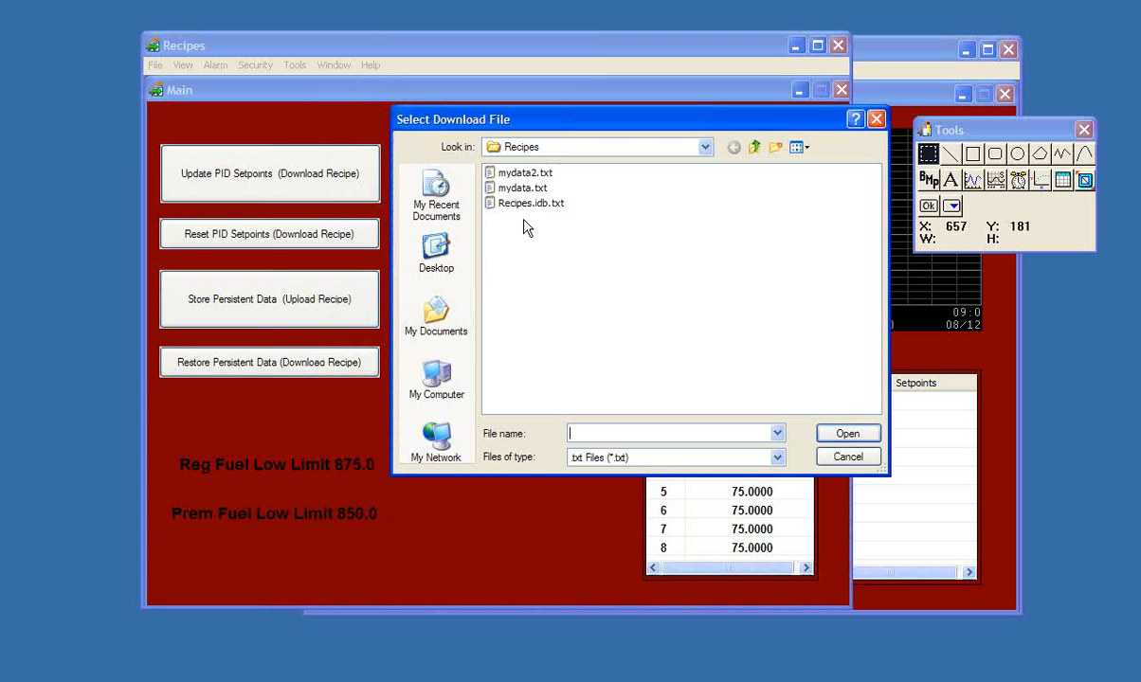
{"action": "left_click", "coordinate": [499, 173]}
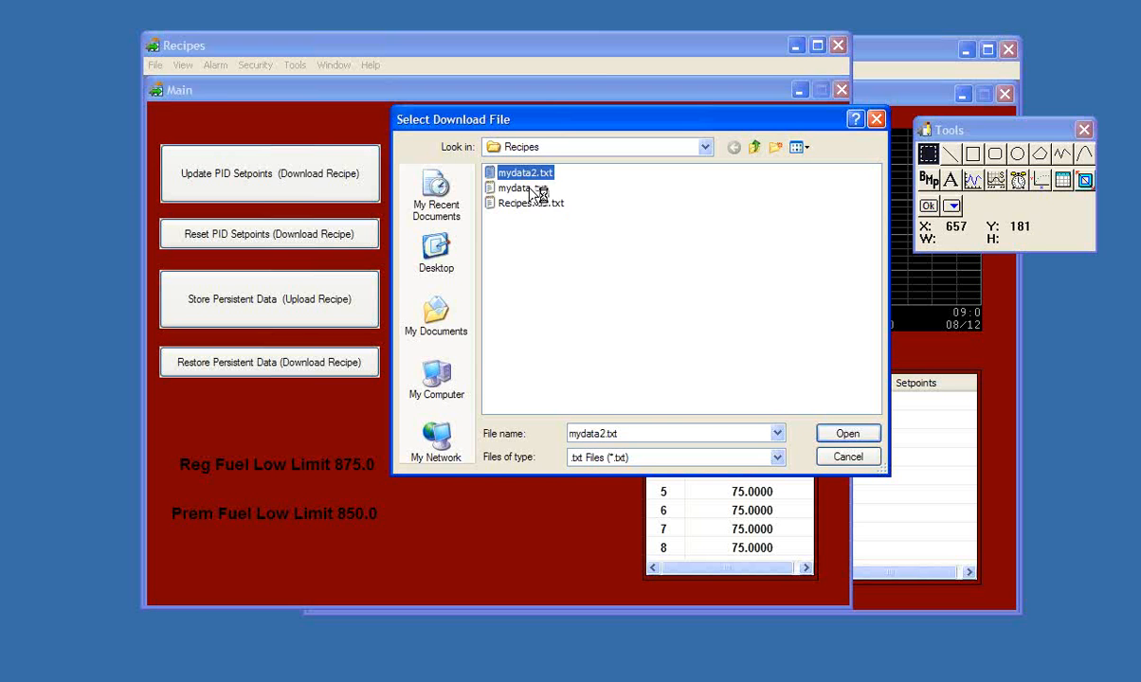
{"action": "left_click", "coordinate": [833, 434]}
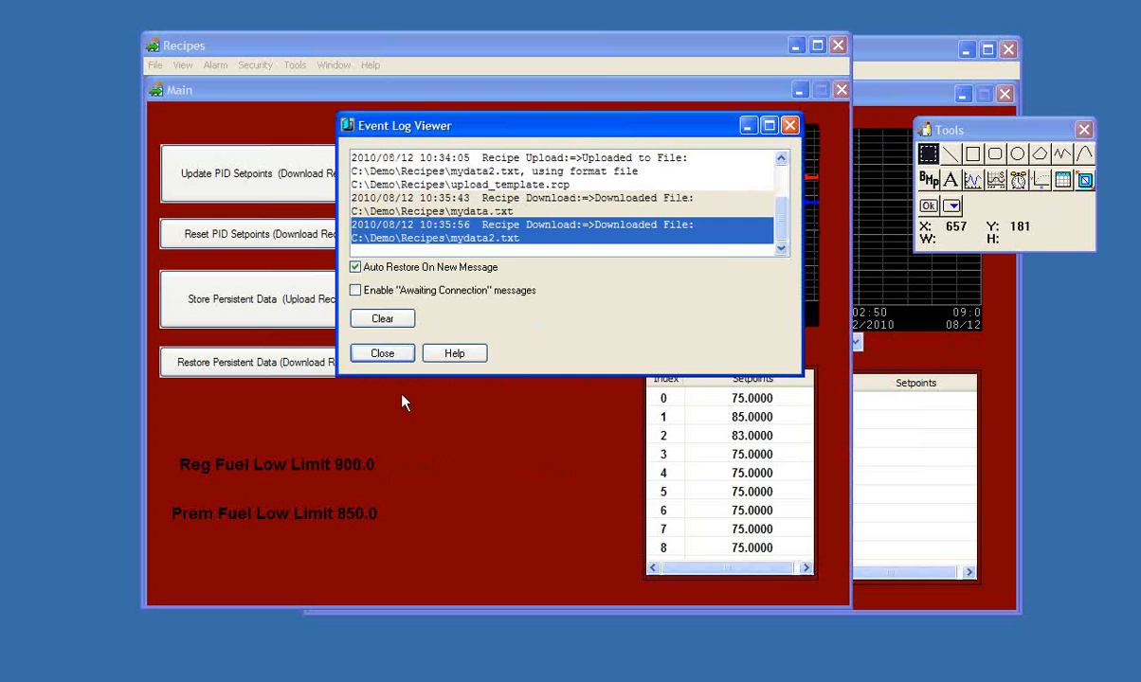
{"action": "left_click", "coordinate": [391, 355]}
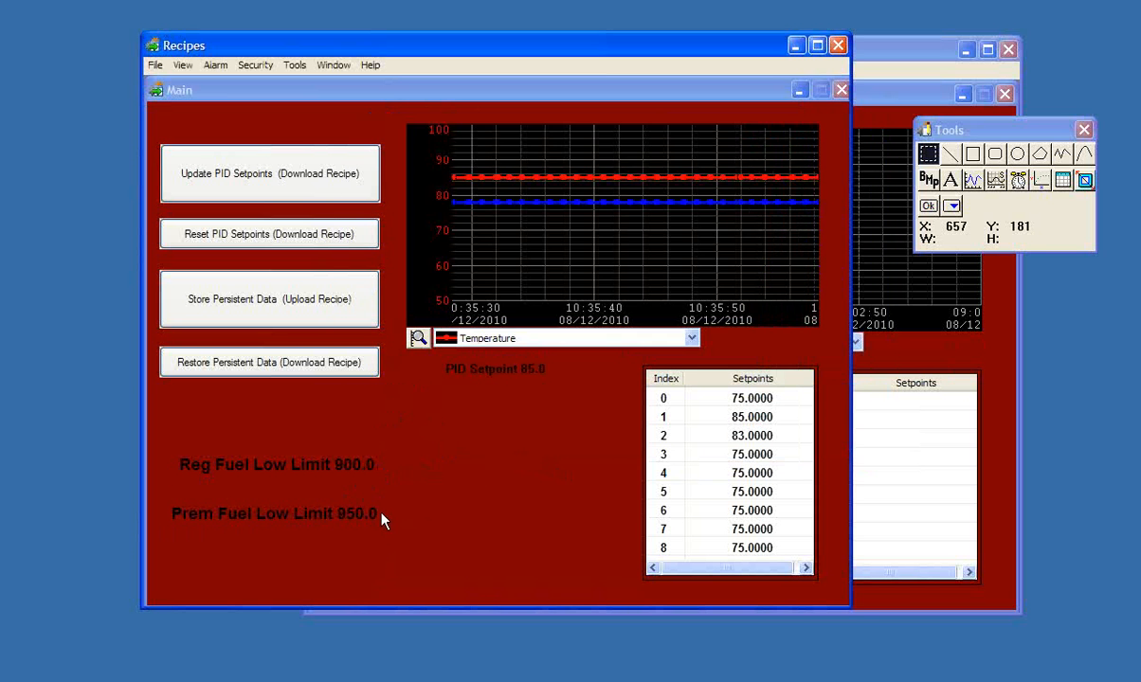
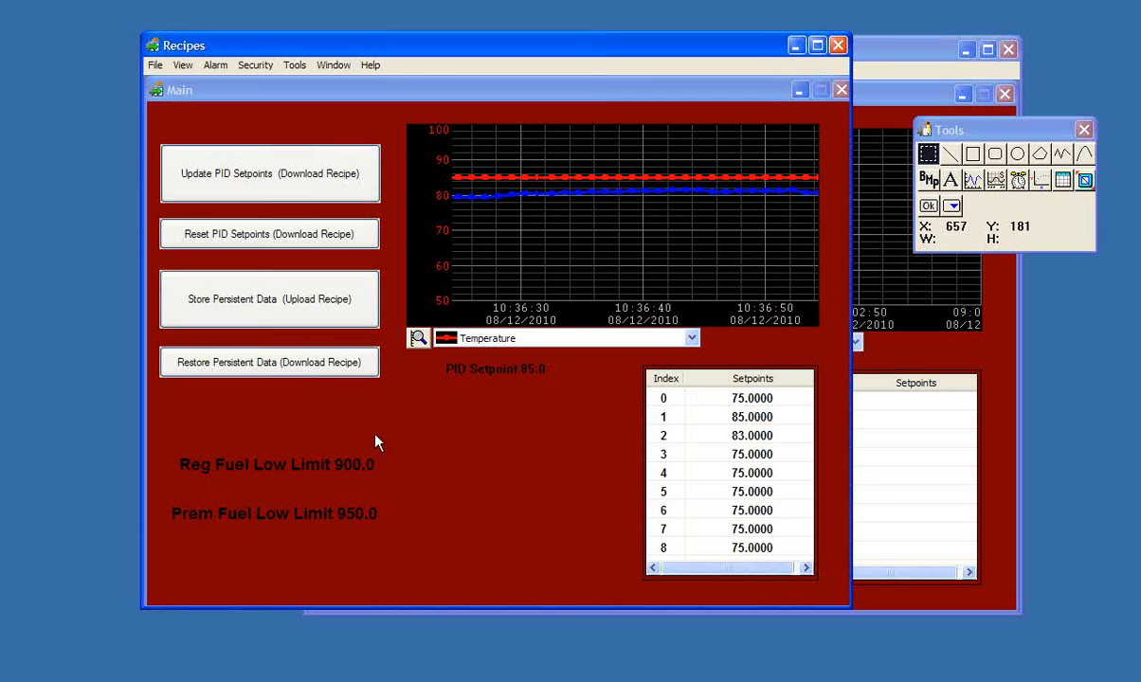
- Switch to PAC Display Configurator and add an upload recipe named "Store Persistent Variable Data"
{"action": "left_click", "coordinate": [796, 47]}
{"action": "left_click_drag", "start_coordinate": [725, 41], "coordinate": [647, 39]}
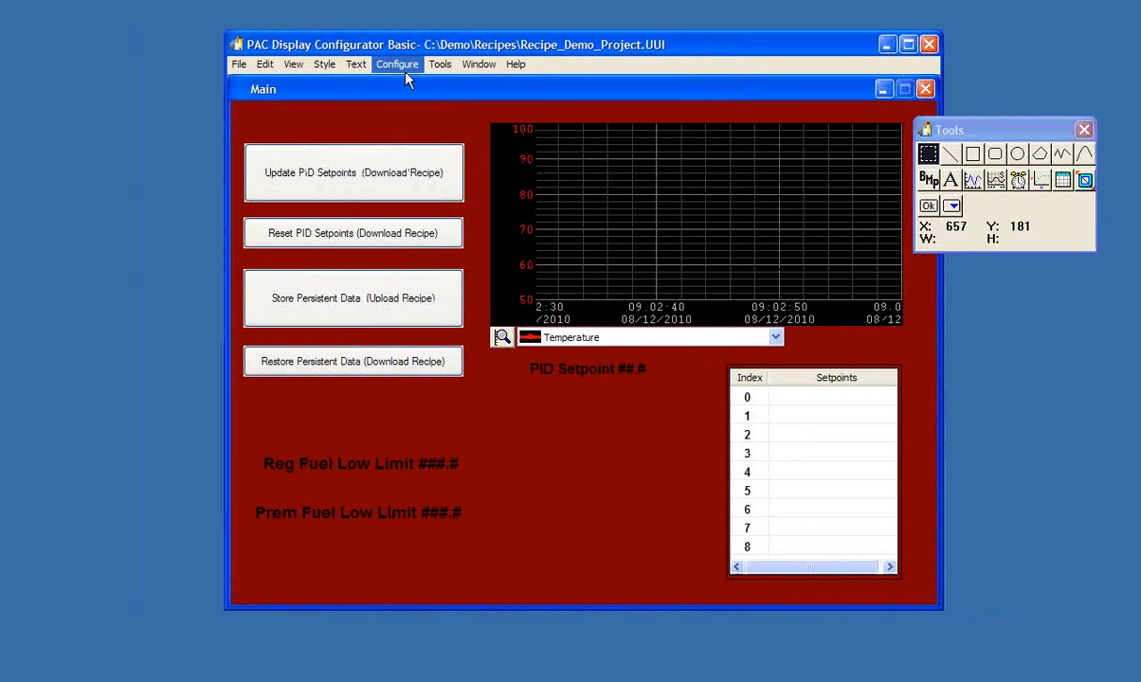
{"action": "left_click", "coordinate": [407, 70]}
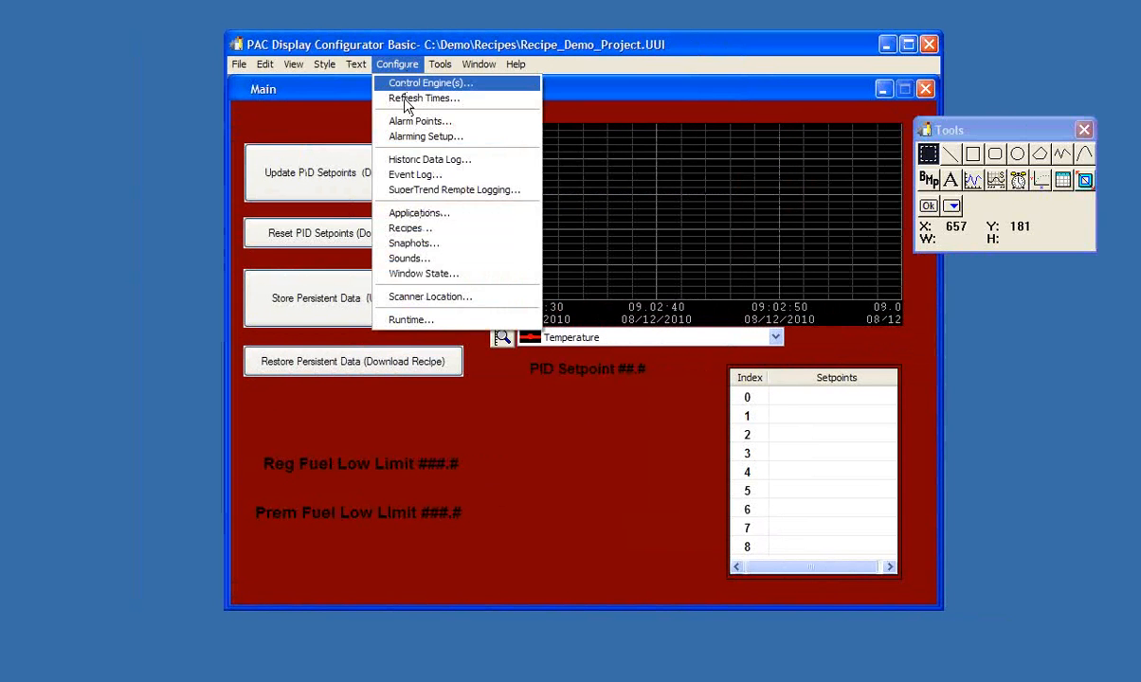
{"action": "left_click", "coordinate": [407, 229]}
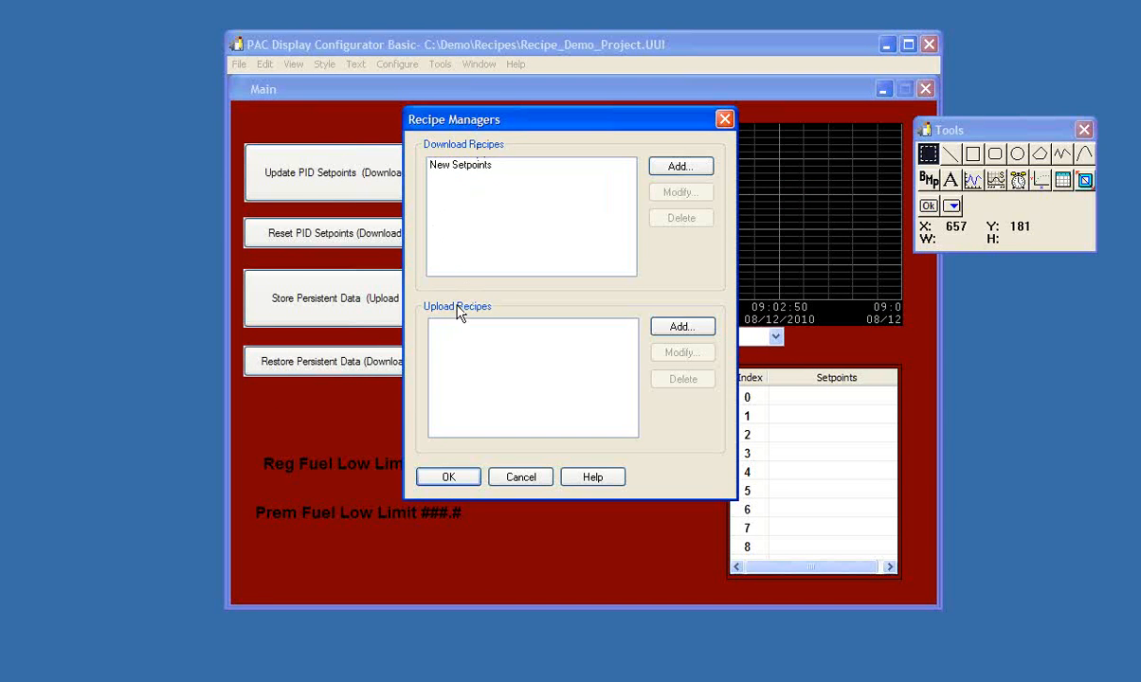
{"action": "left_click", "coordinate": [680, 329]}
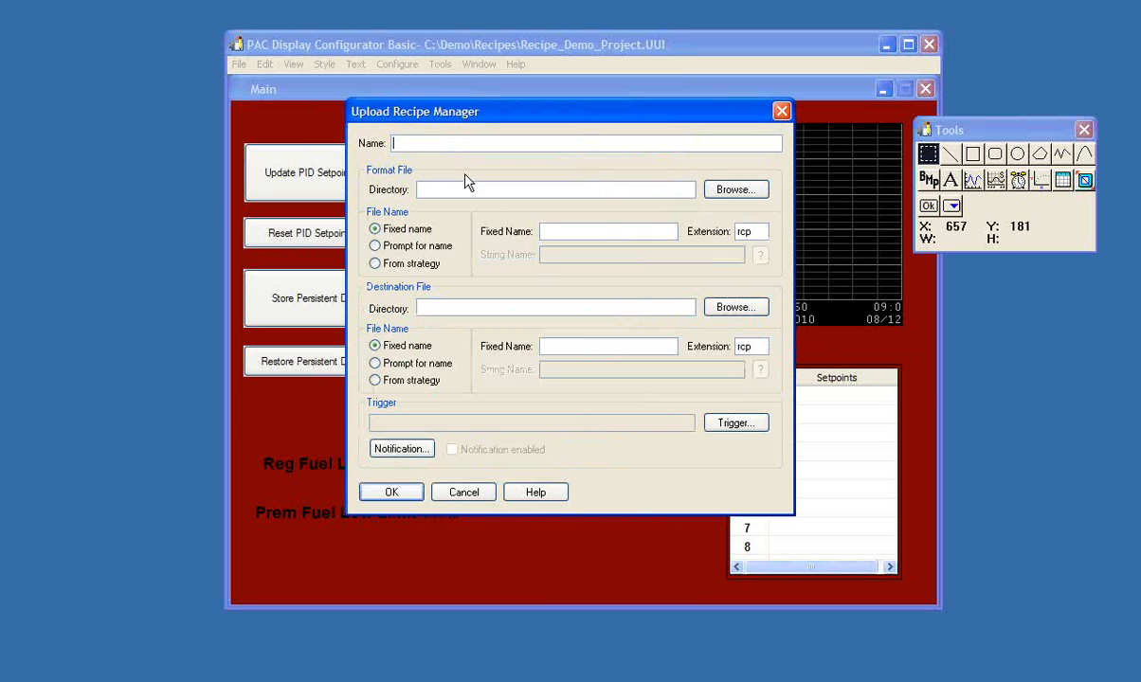
{"action": "type", "text": "Store Persistent Variable"}
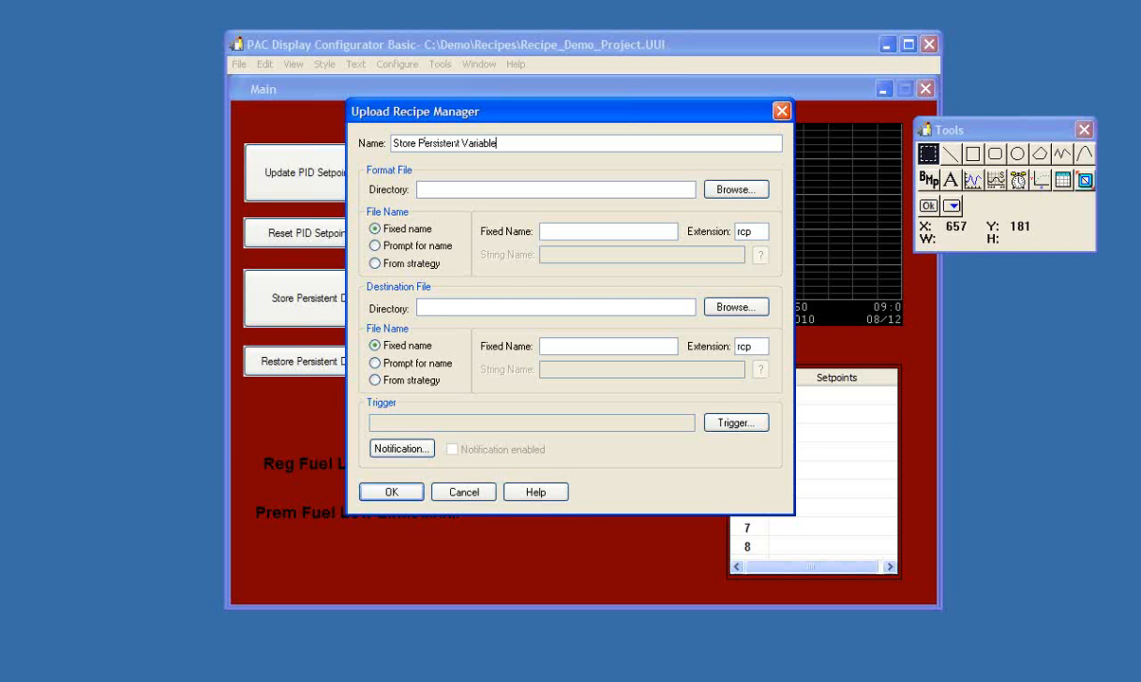
{"action": "type", "text": " Data"}
- Set the recipe's format file to the fixed name upload_template in the C:\Demo\Recipes directory
{"action": "left_click", "coordinate": [720, 192]}
{"action": "left_click", "coordinate": [794, 225]}
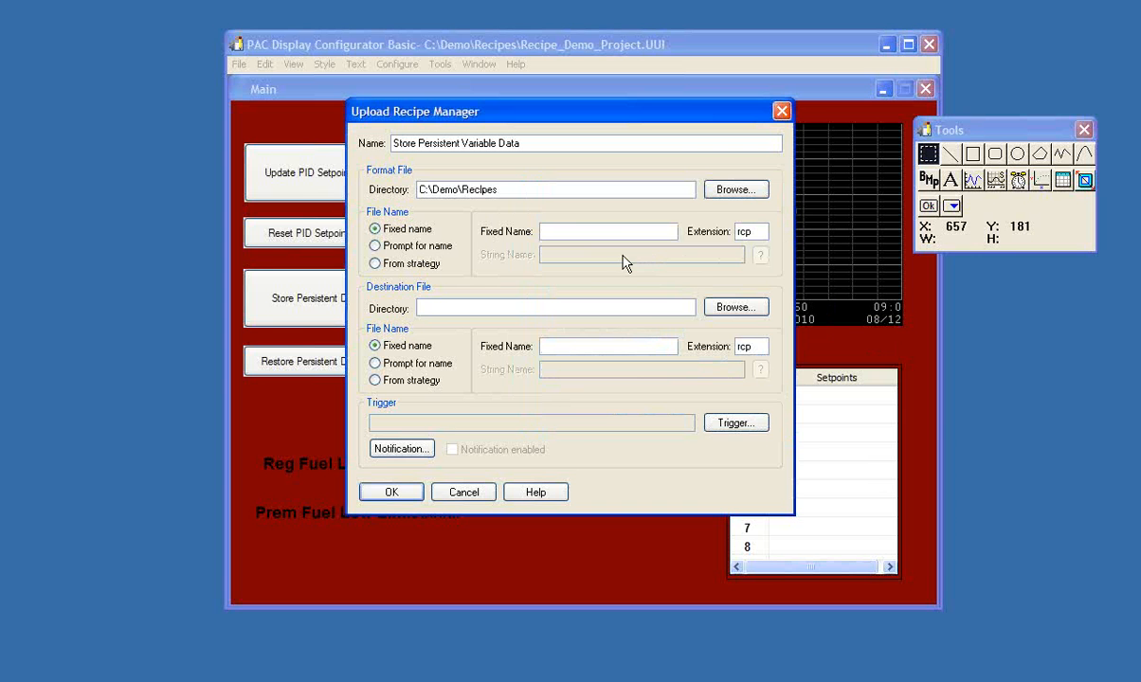
{"action": "left_click", "coordinate": [600, 235]}
{"action": "type", "text": "upload_template"}
- Set the destination file directory to C:\Demo\Recipes, with the file name prompted for and the extension txt
{"action": "left_click", "coordinate": [559, 306]}
{"action": "left_click", "coordinate": [738, 306]}
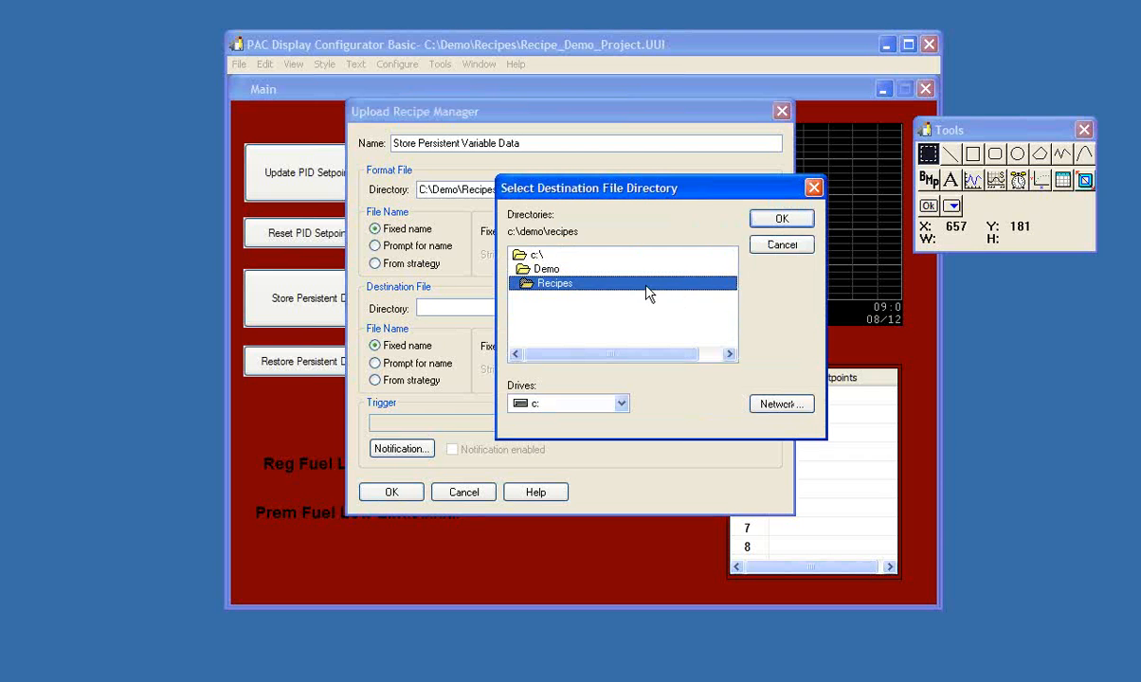
{"action": "left_click", "coordinate": [786, 221]}
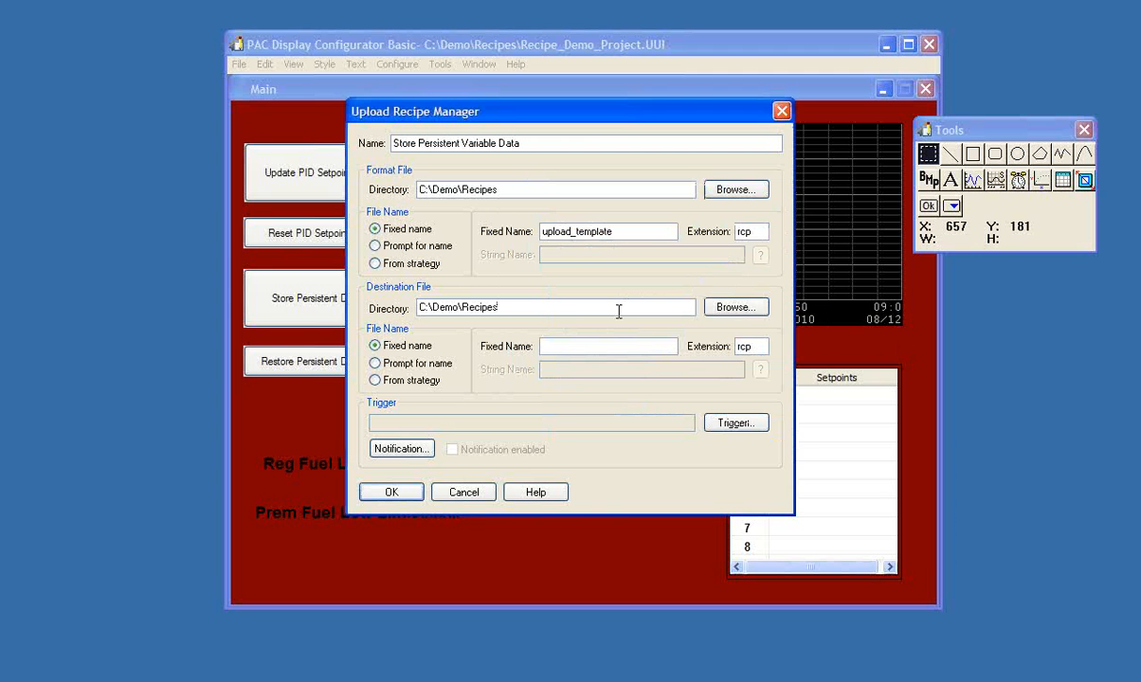
{"action": "left_click", "coordinate": [376, 364]}
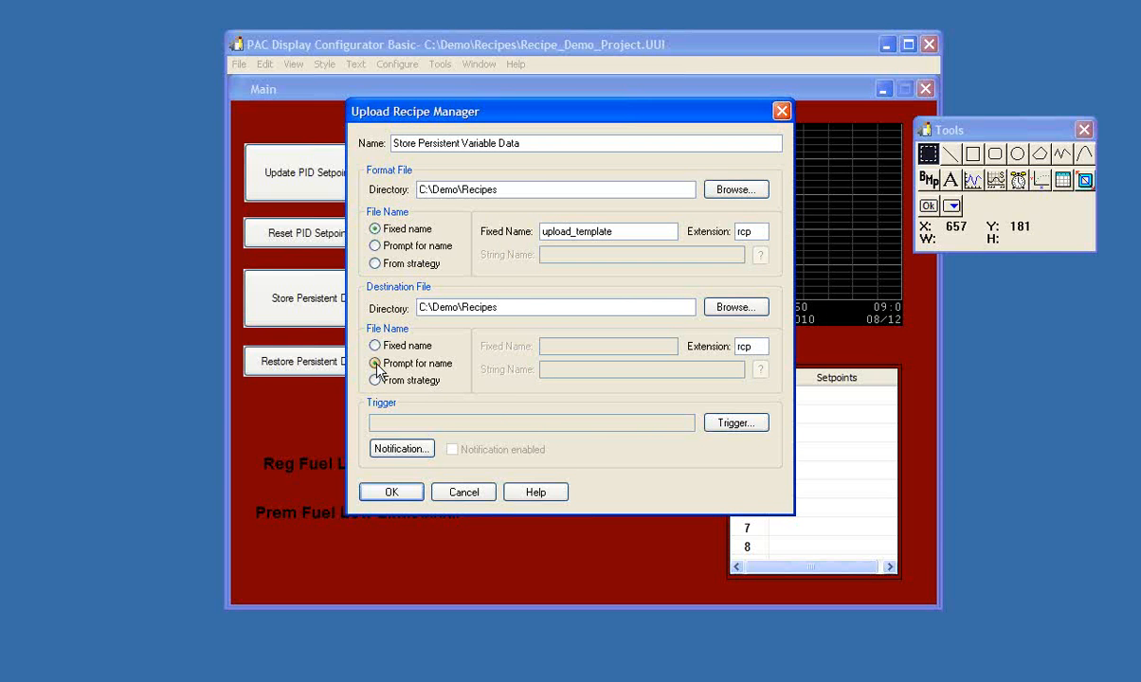
{"action": "left_click_drag", "start_coordinate": [768, 346], "coordinate": [728, 358]}
{"action": "type", "text": "txt"}
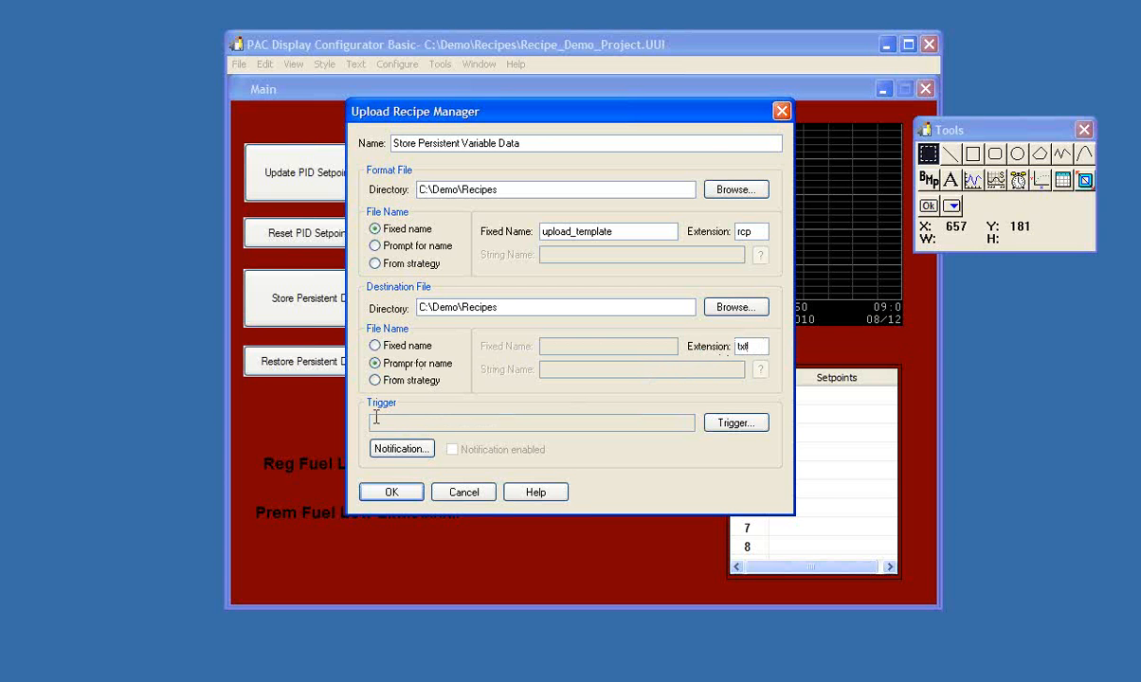
- Configure the recipe trigger to start when the PAC S Controller integer upload_data_flag has a current value > 0
{"action": "left_click", "coordinate": [717, 426]}
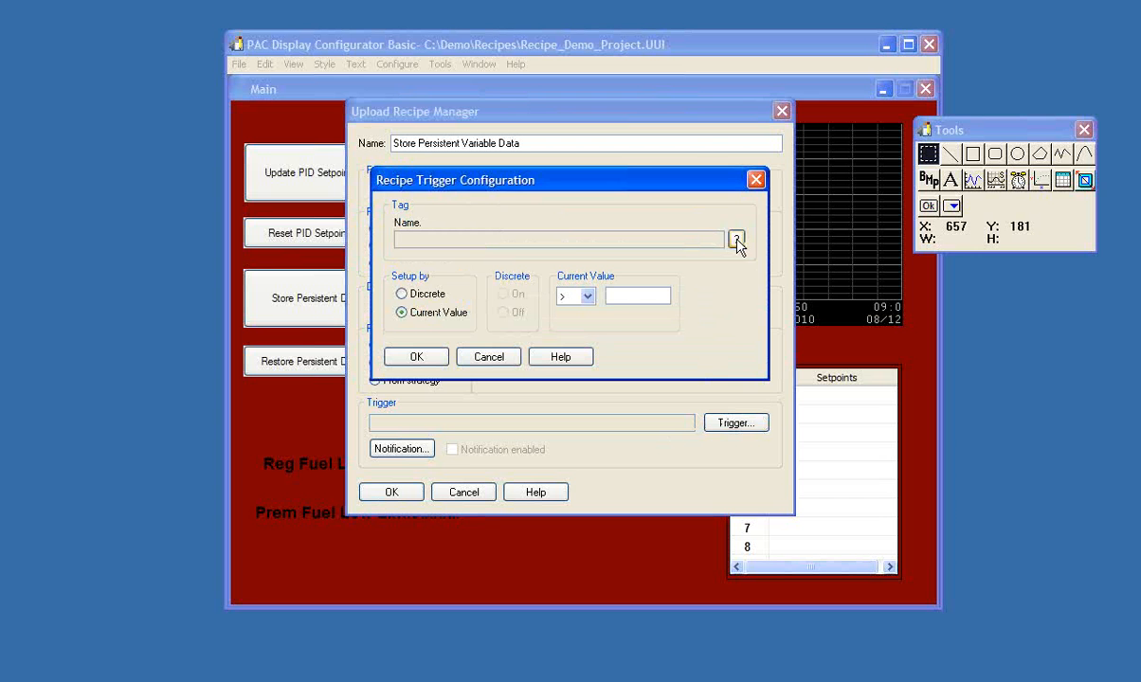
{"action": "left_click", "coordinate": [737, 240]}
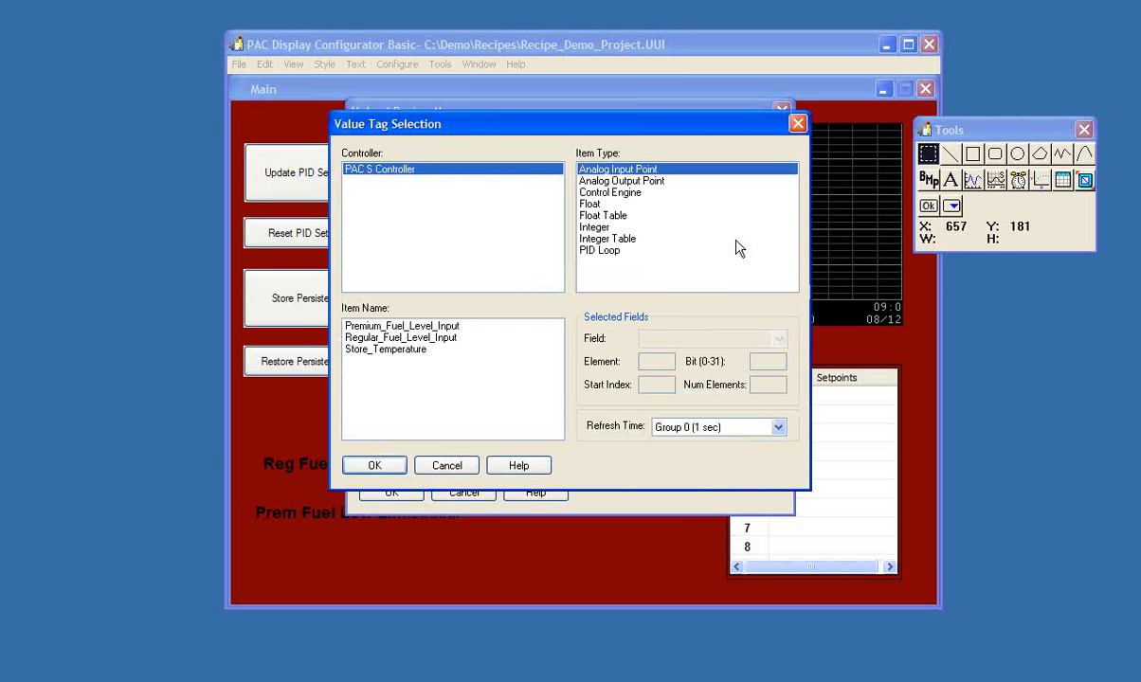
{"action": "left_click", "coordinate": [598, 230]}
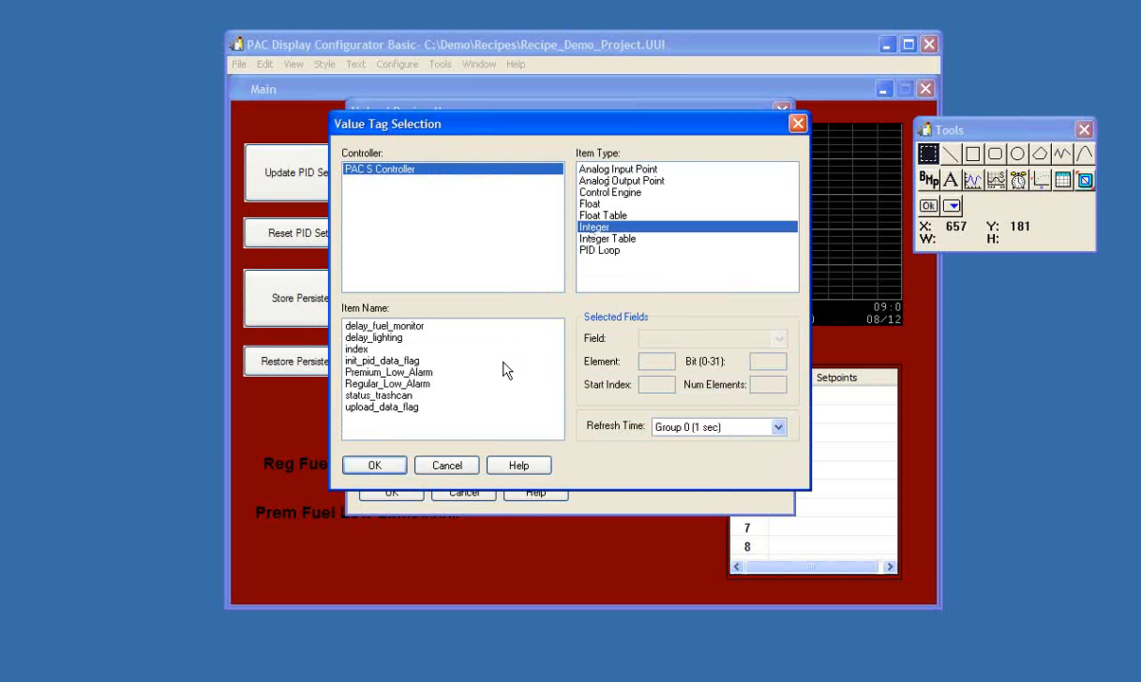
{"action": "left_click", "coordinate": [369, 407]}
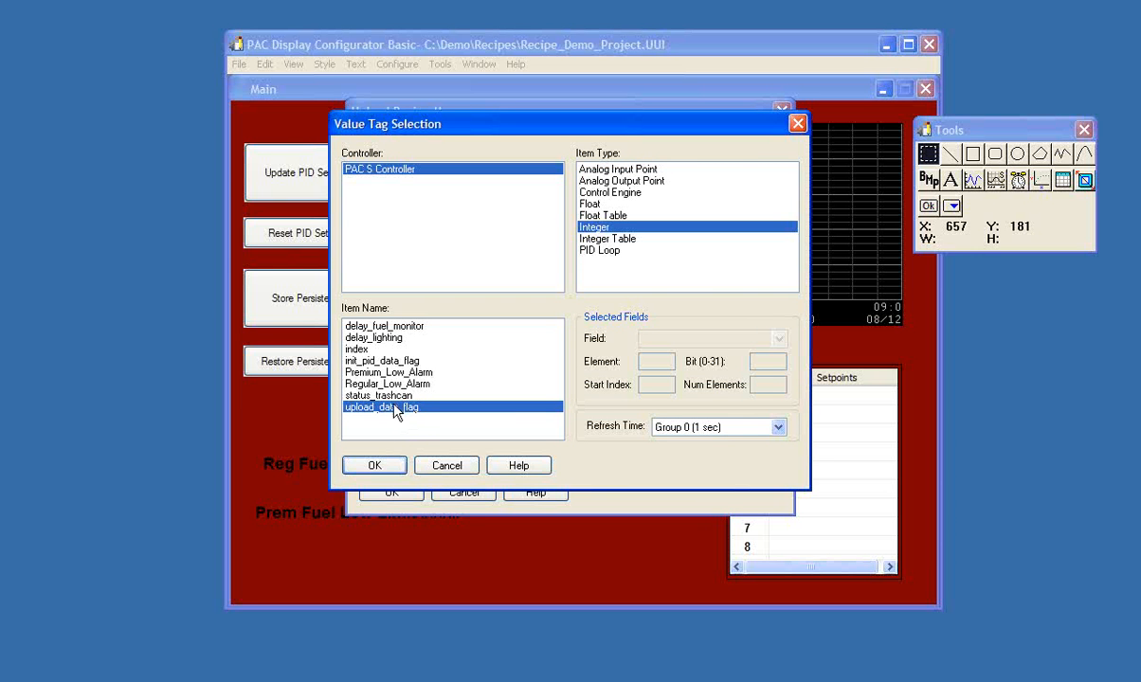
{"action": "left_click", "coordinate": [379, 464]}
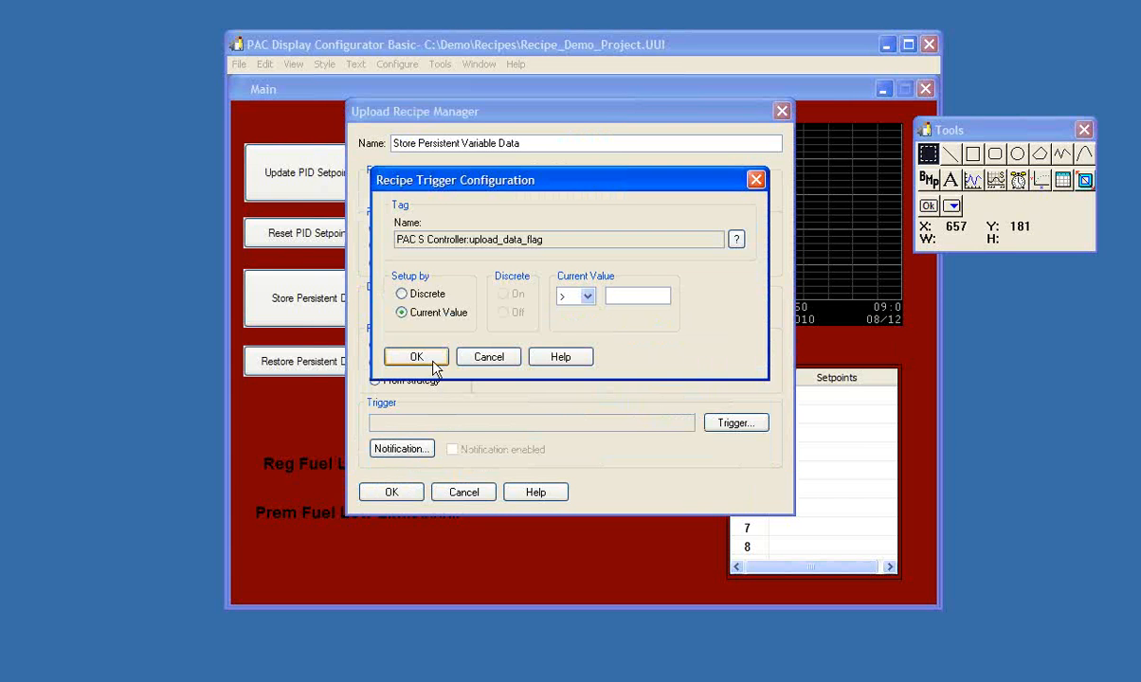
{"action": "left_click", "coordinate": [611, 297]}
{"action": "type", "text": "0"}
{"action": "left_click", "coordinate": [413, 357]}
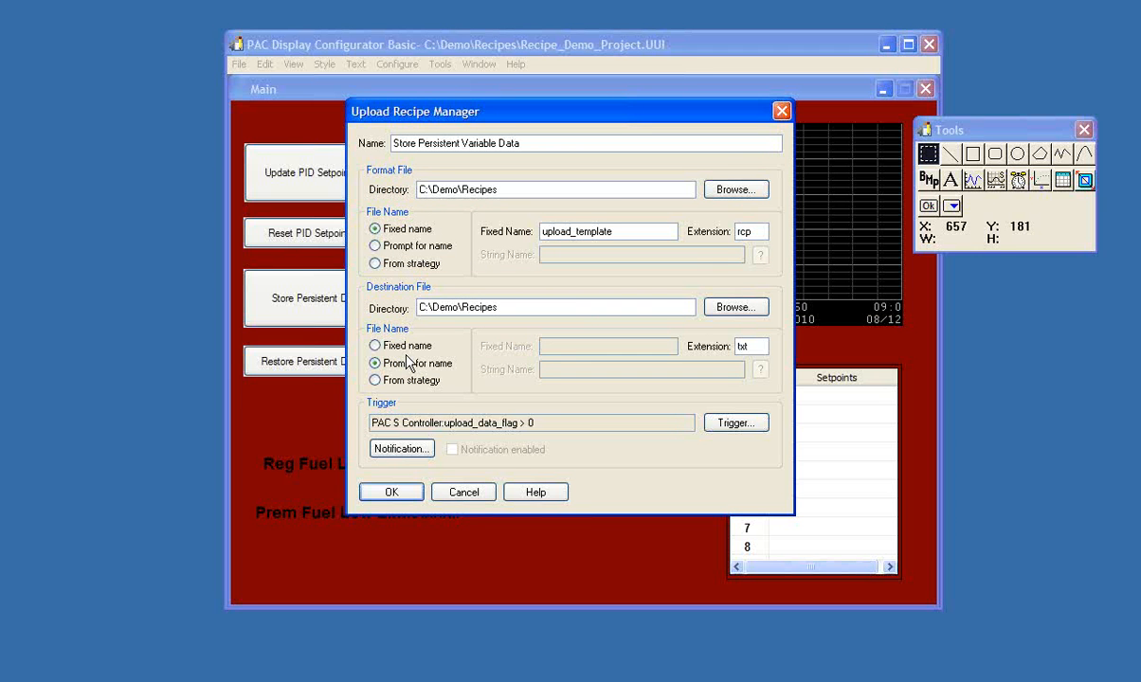
- Accept the upload recipe and the recipe list, reload the project in Runtime and close the Event Log Viewer
{"action": "left_click", "coordinate": [391, 492]}
{"action": "left_click", "coordinate": [441, 481]}
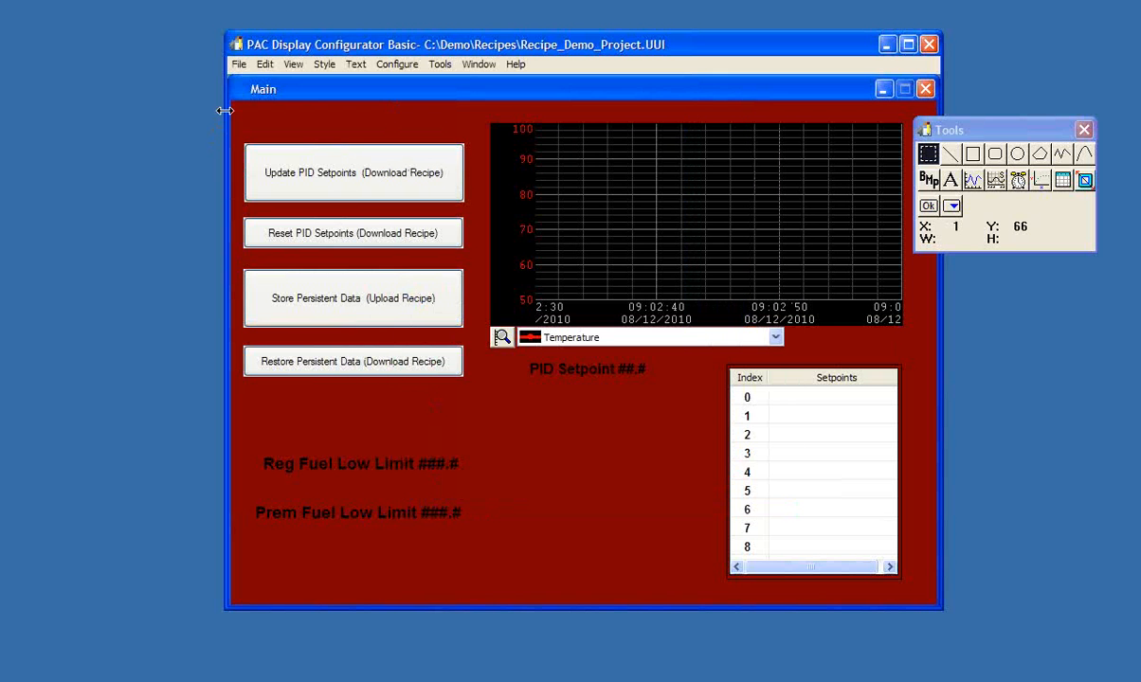
{"action": "left_click", "coordinate": [233, 65]}
{"action": "left_click", "coordinate": [254, 165]}
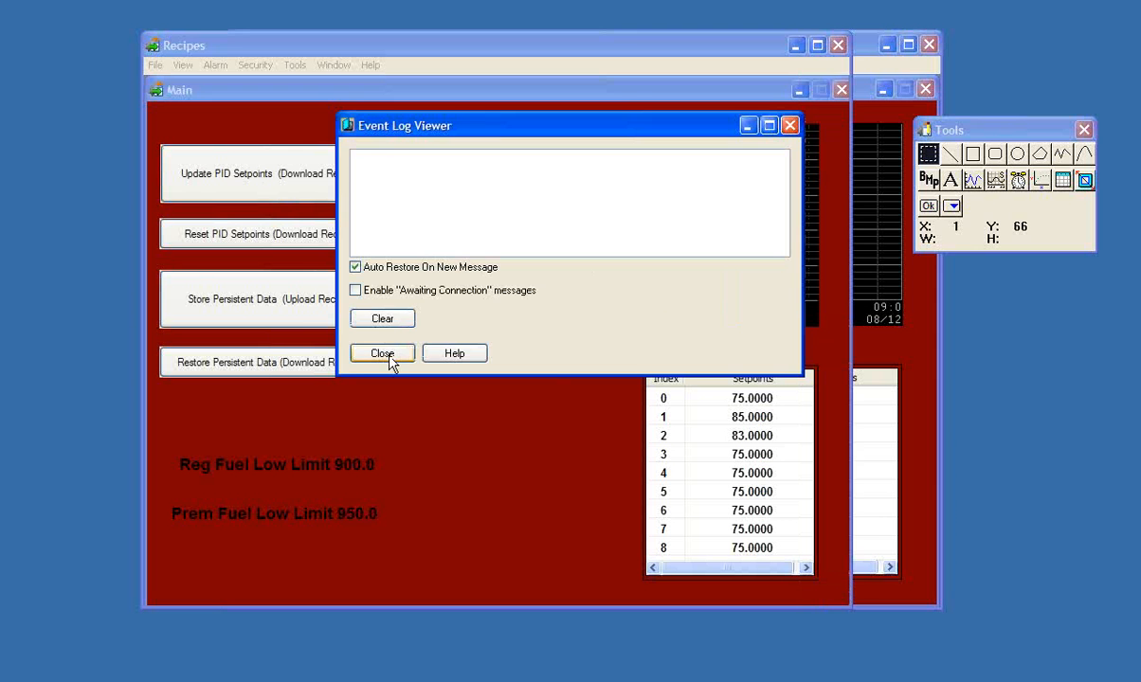
{"action": "left_click", "coordinate": [383, 353]}
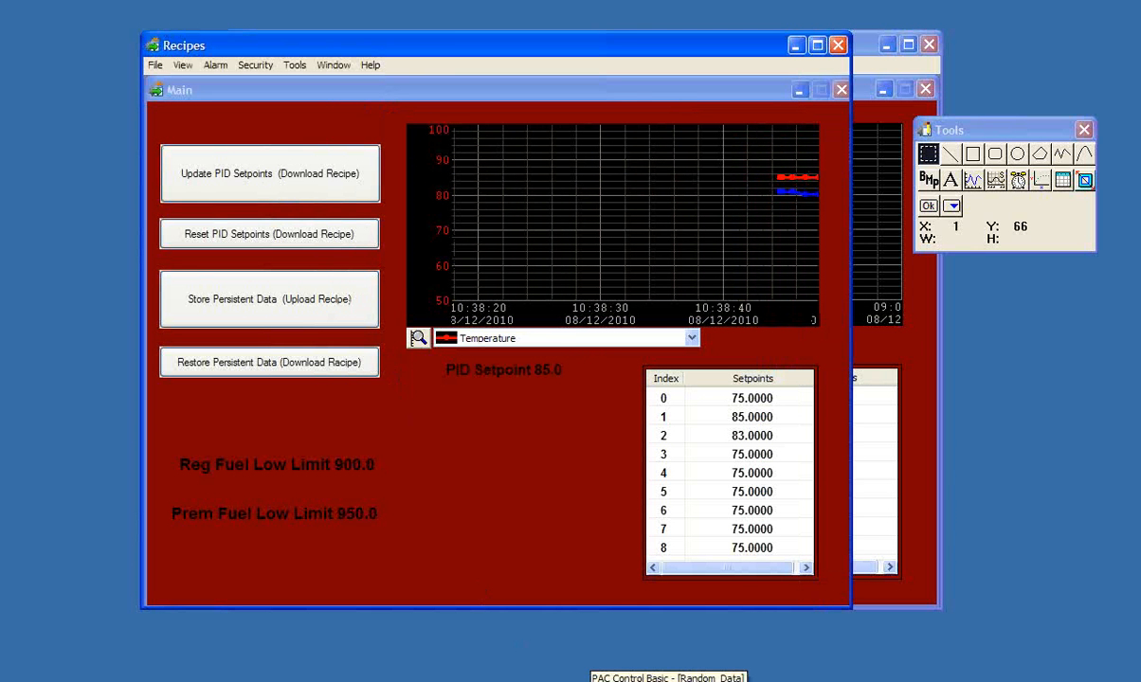
- Switch to PAC Control, set the upload_data_flag variable to 1 to trigger the upload, and minimize PAC Control
{"action": "left_click", "coordinate": [595, 681]}
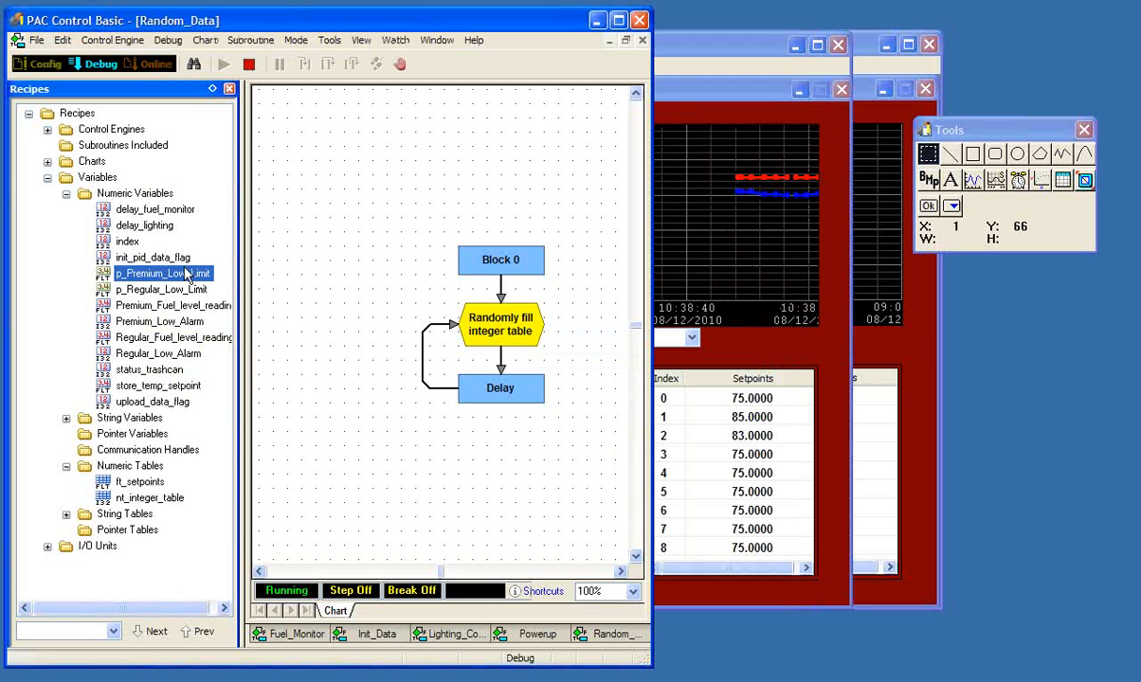
{"action": "left_click", "coordinate": [170, 403]}
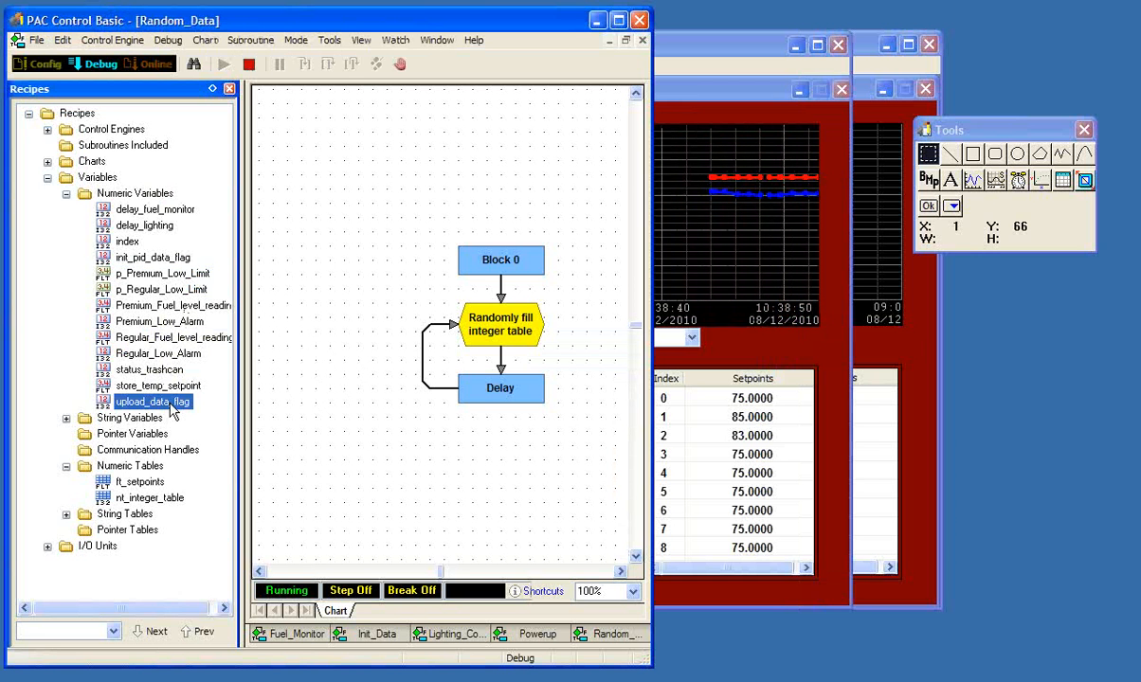
{"action": "double_click", "coordinate": [171, 402]}
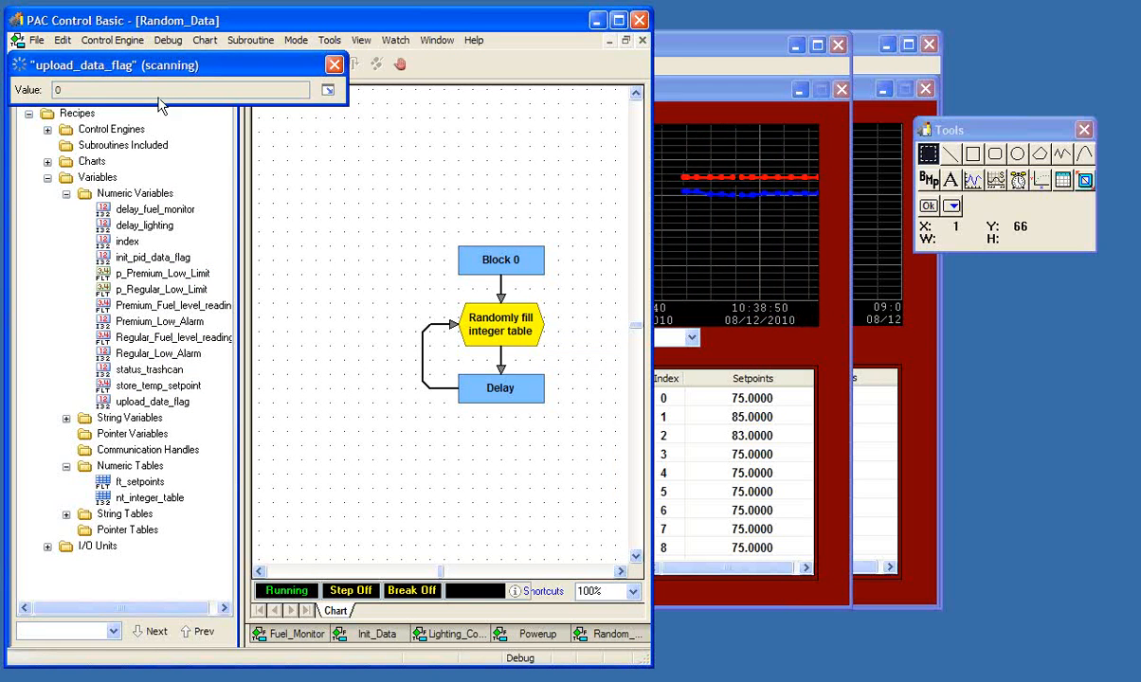
{"action": "left_click", "coordinate": [327, 90]}
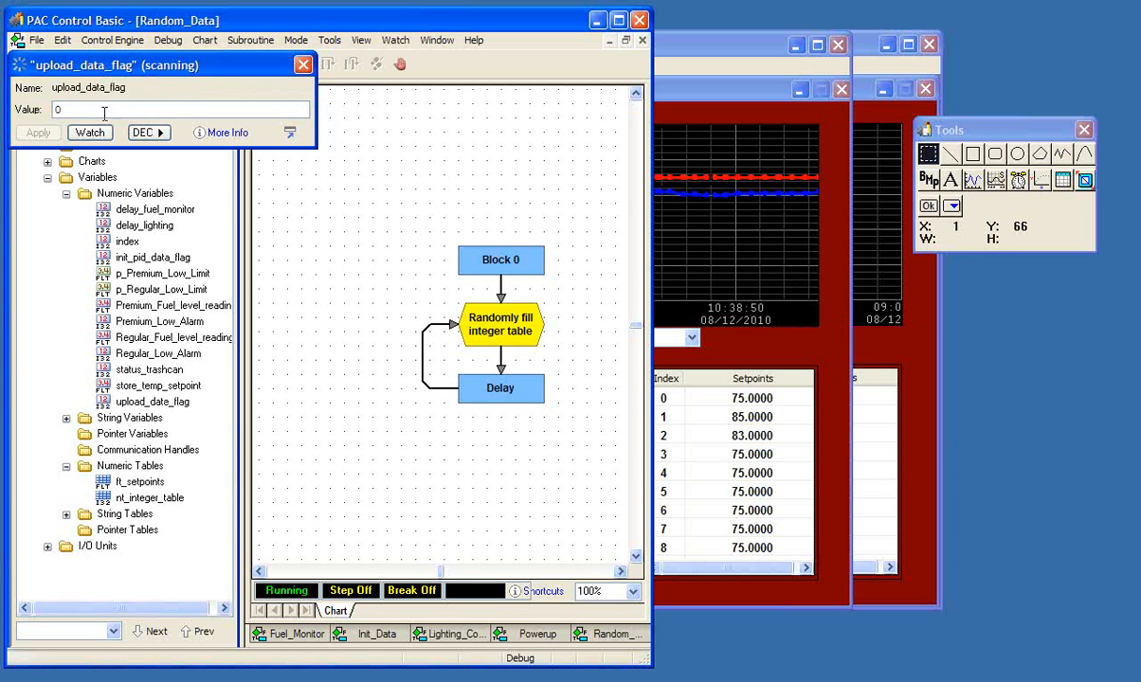
{"action": "type", "text": "1"}
{"action": "left_click", "coordinate": [40, 134]}
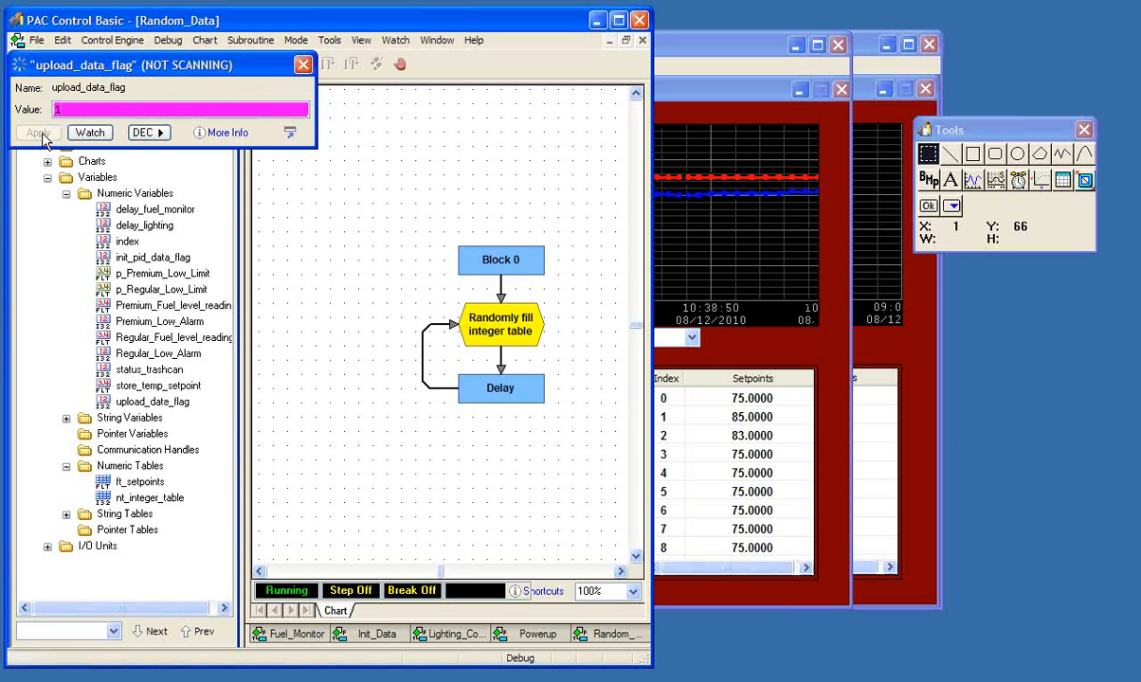
{"action": "left_click", "coordinate": [302, 64]}
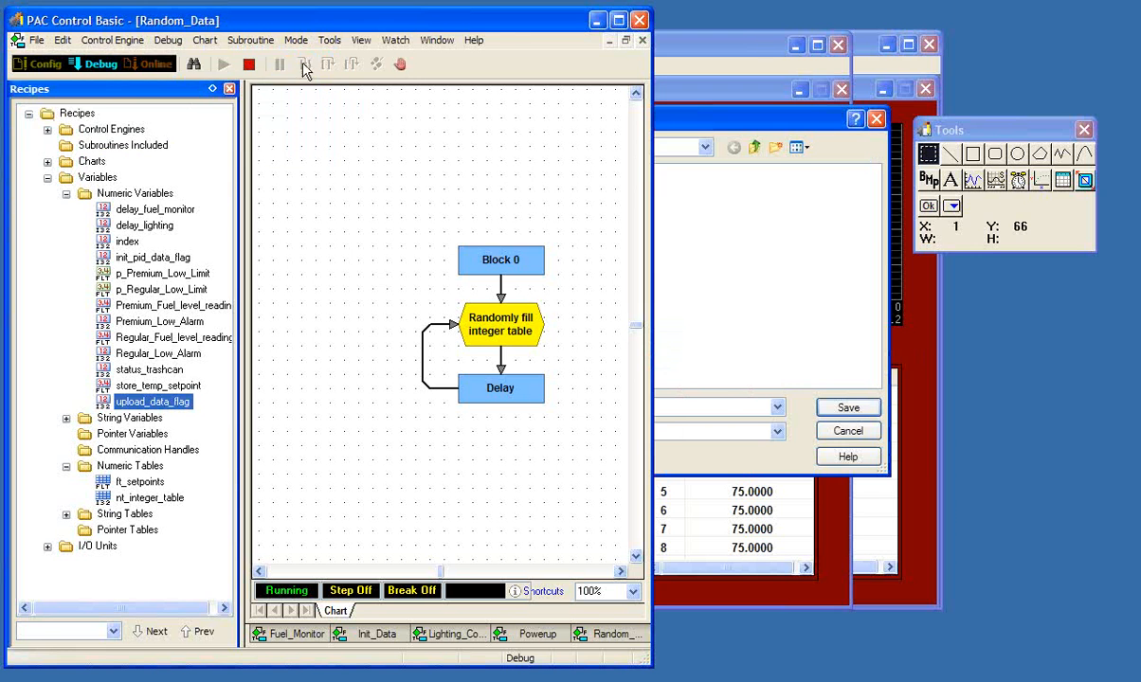
{"action": "left_click", "coordinate": [595, 20]}
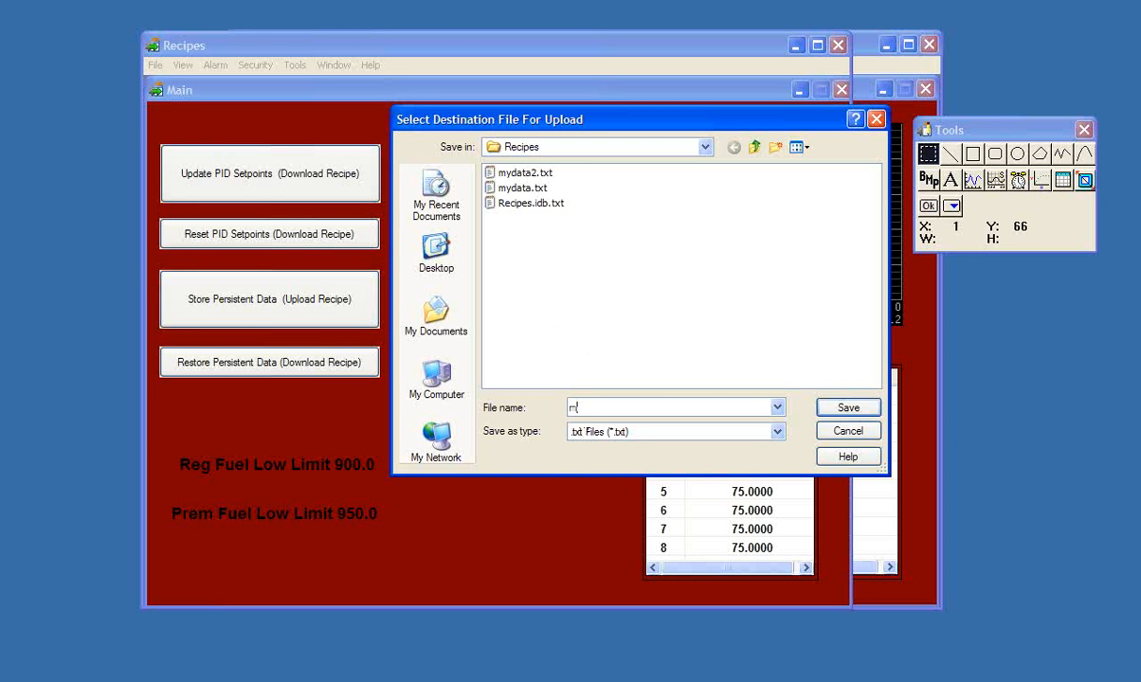
- Save the uploaded data to a text file named mydata3 and close the Event Log Viewer
{"action": "type", "text": "mydata3"}
{"action": "key", "text": "Return"}
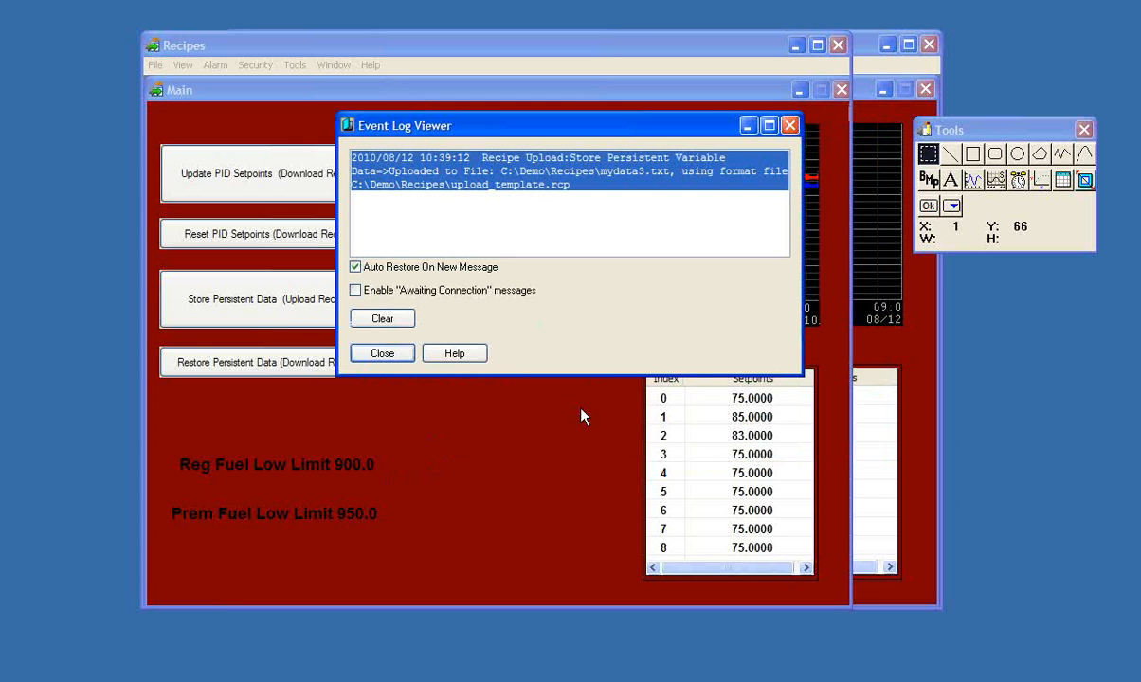
{"action": "left_click", "coordinate": [371, 355]}
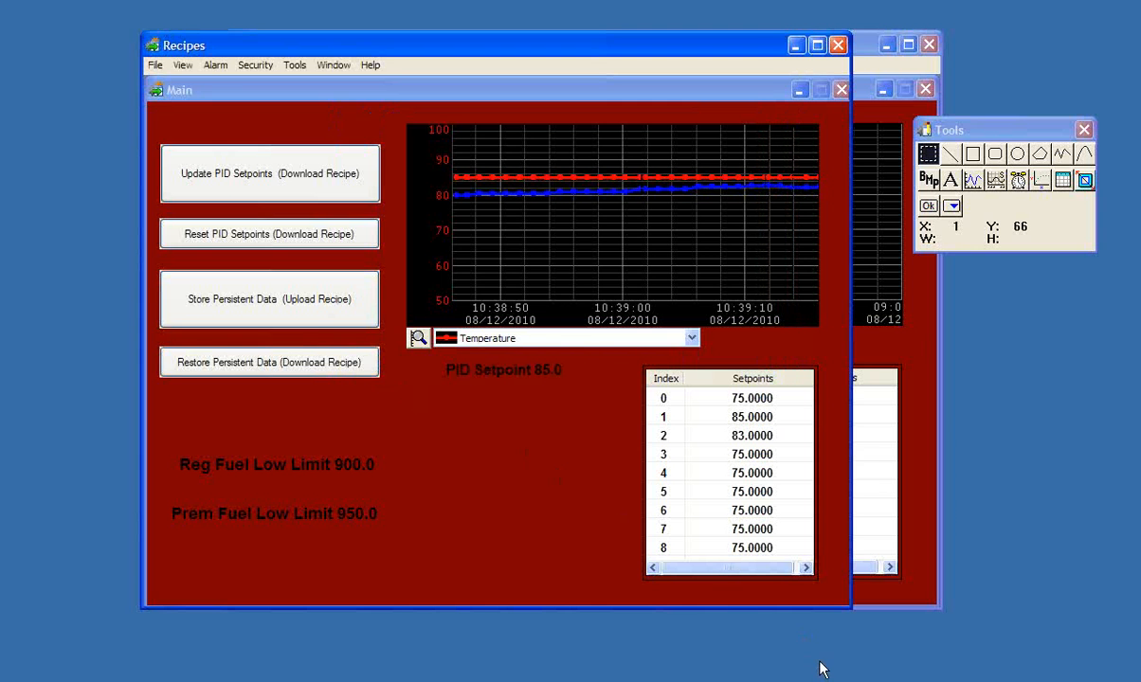
- Open mydata3.txt from the Recipes folder to examine the stored values, then close it and minimize the folder window
{"action": "left_click", "coordinate": [956, 681]}
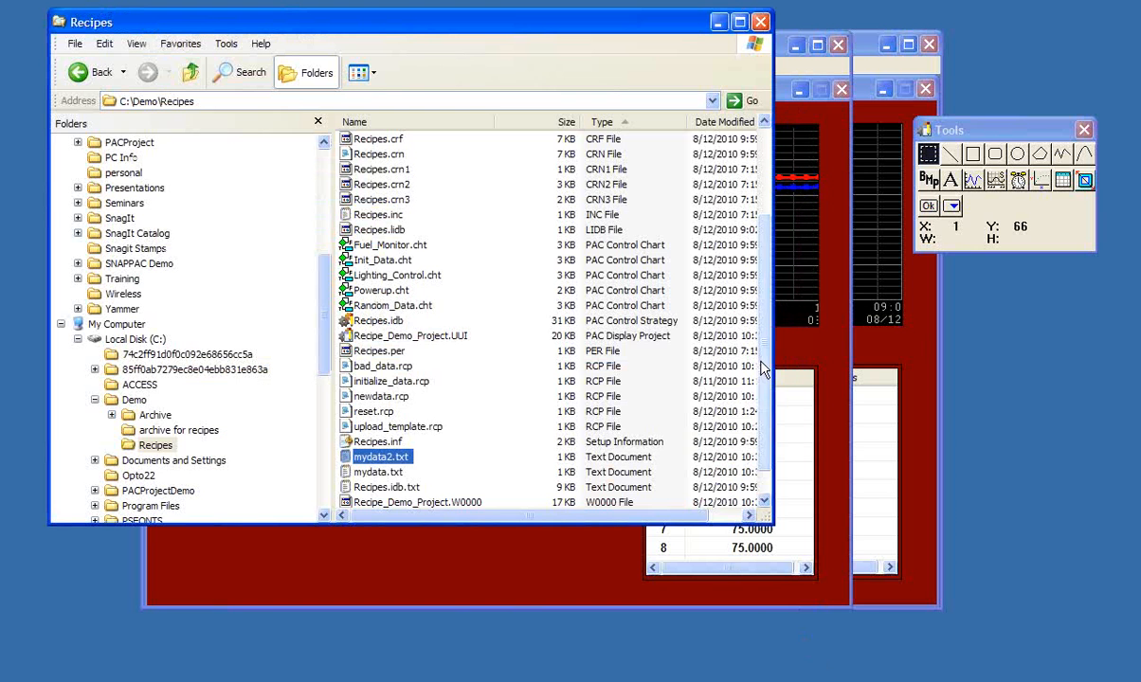
{"action": "left_click_drag", "start_coordinate": [763, 364], "coordinate": [764, 391]}
{"action": "double_click", "coordinate": [374, 491]}
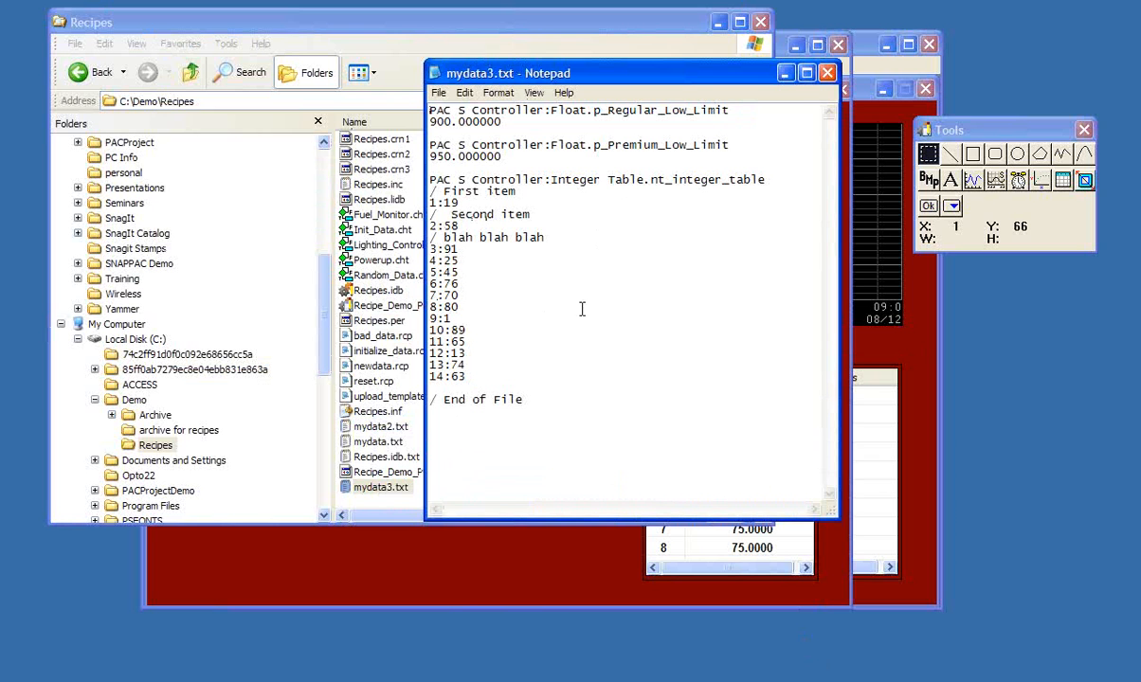
{"action": "left_click", "coordinate": [827, 74]}
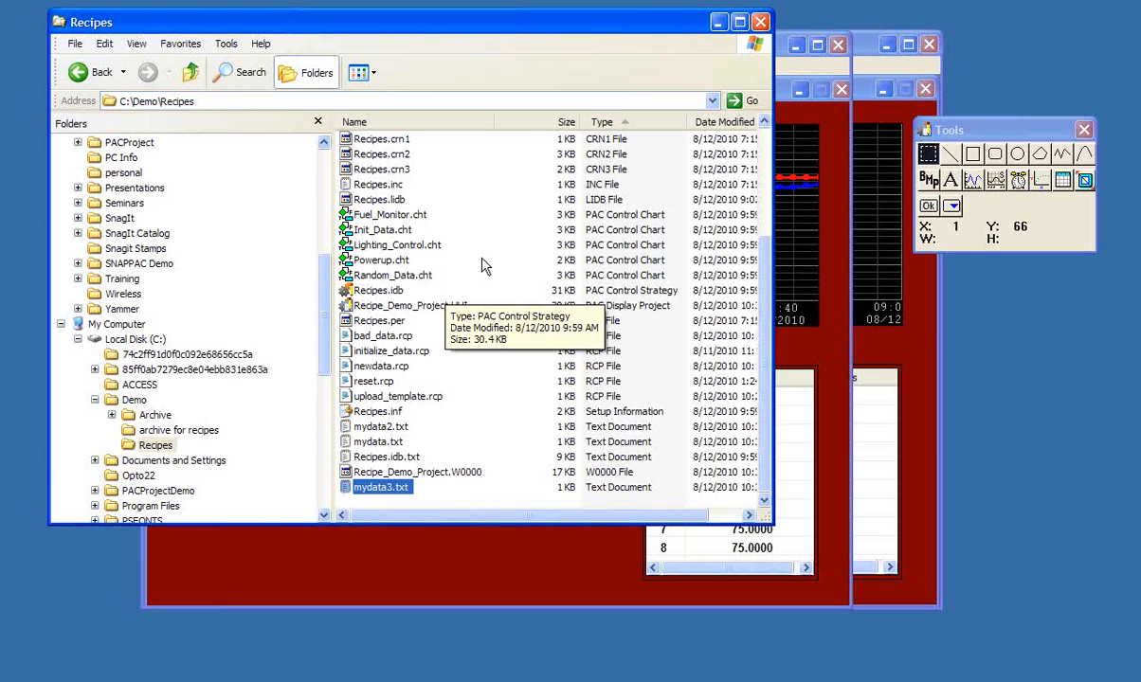
{"action": "left_click", "coordinate": [717, 21]}
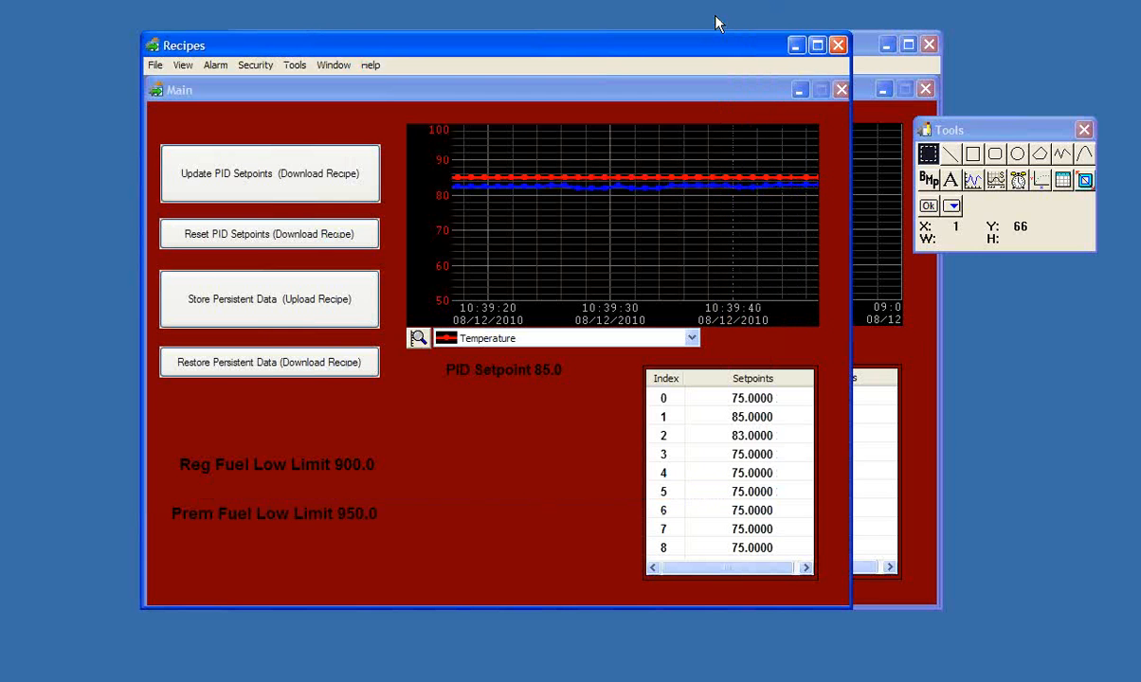
{"action": "left_click", "coordinate": [907, 523]}
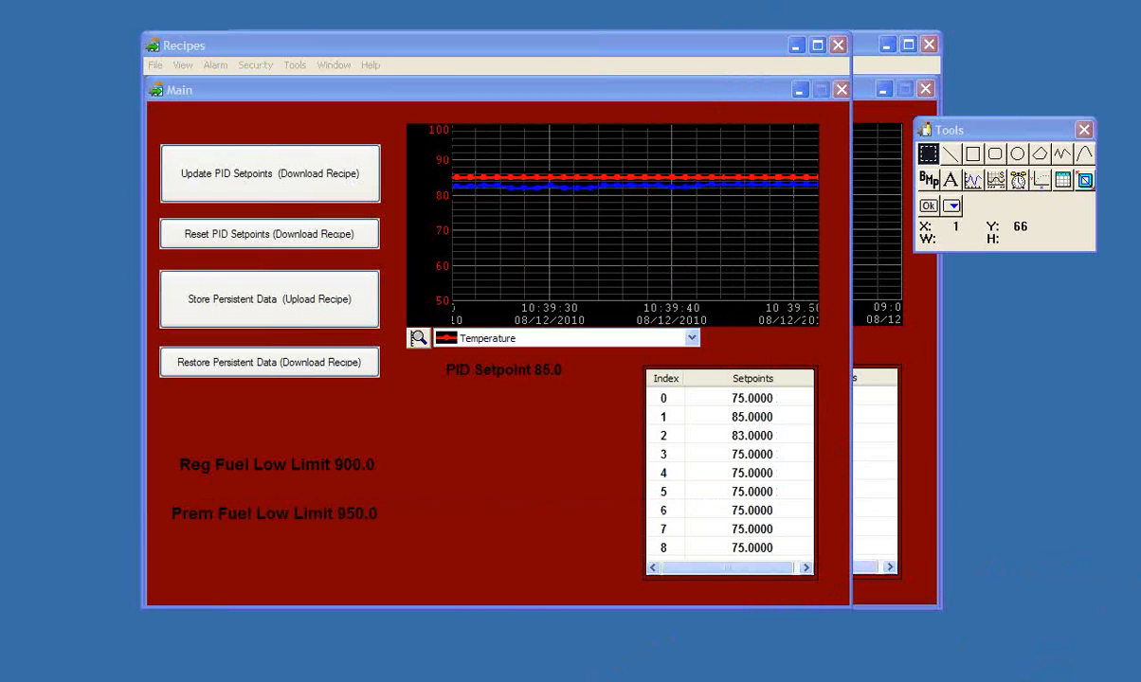